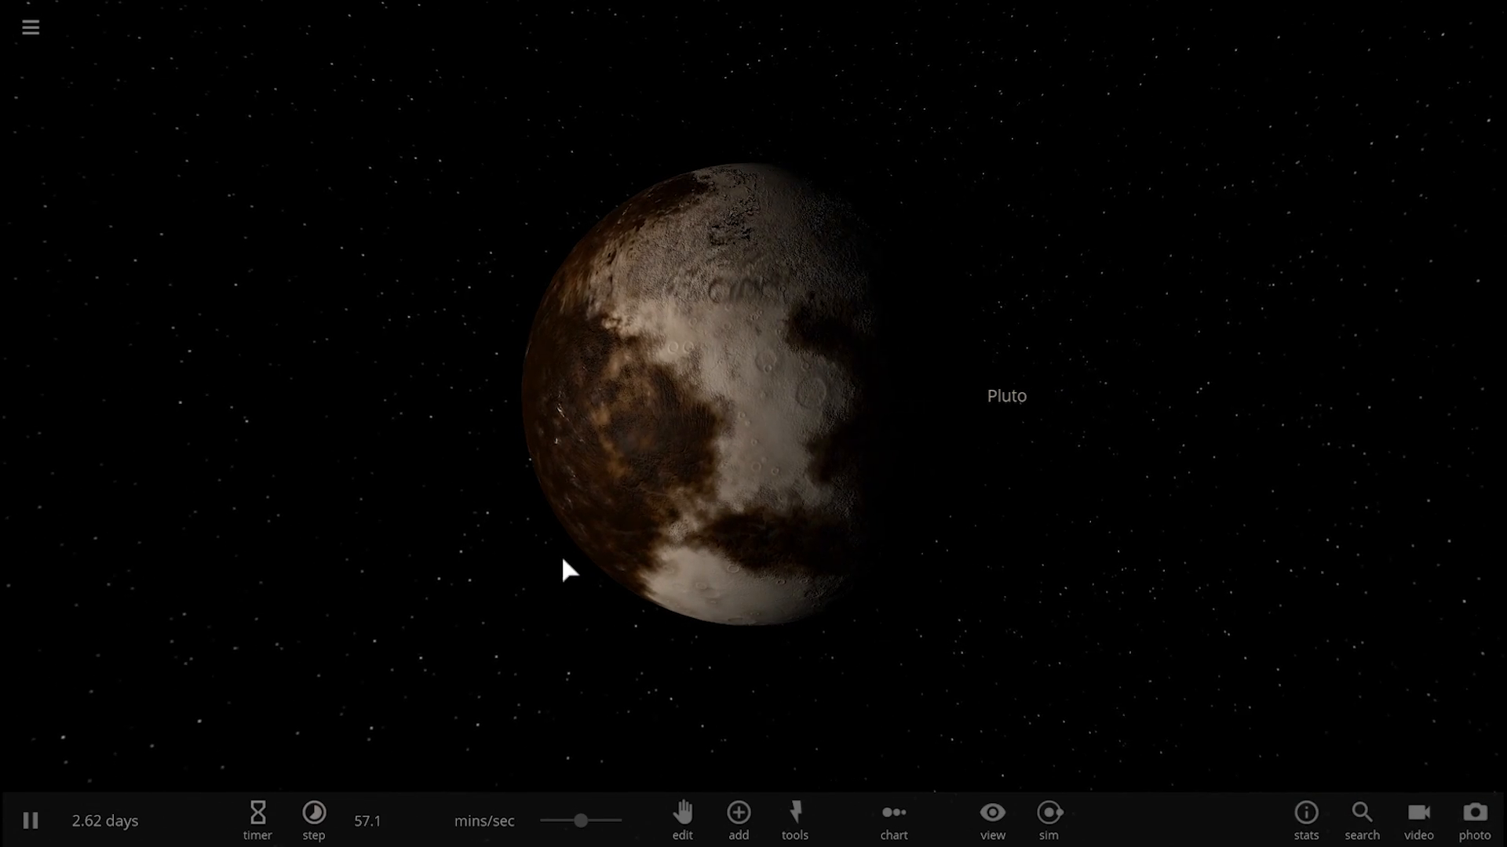
scroll(625, 459, "down", 2)
scroll(607, 463, "down", 2)
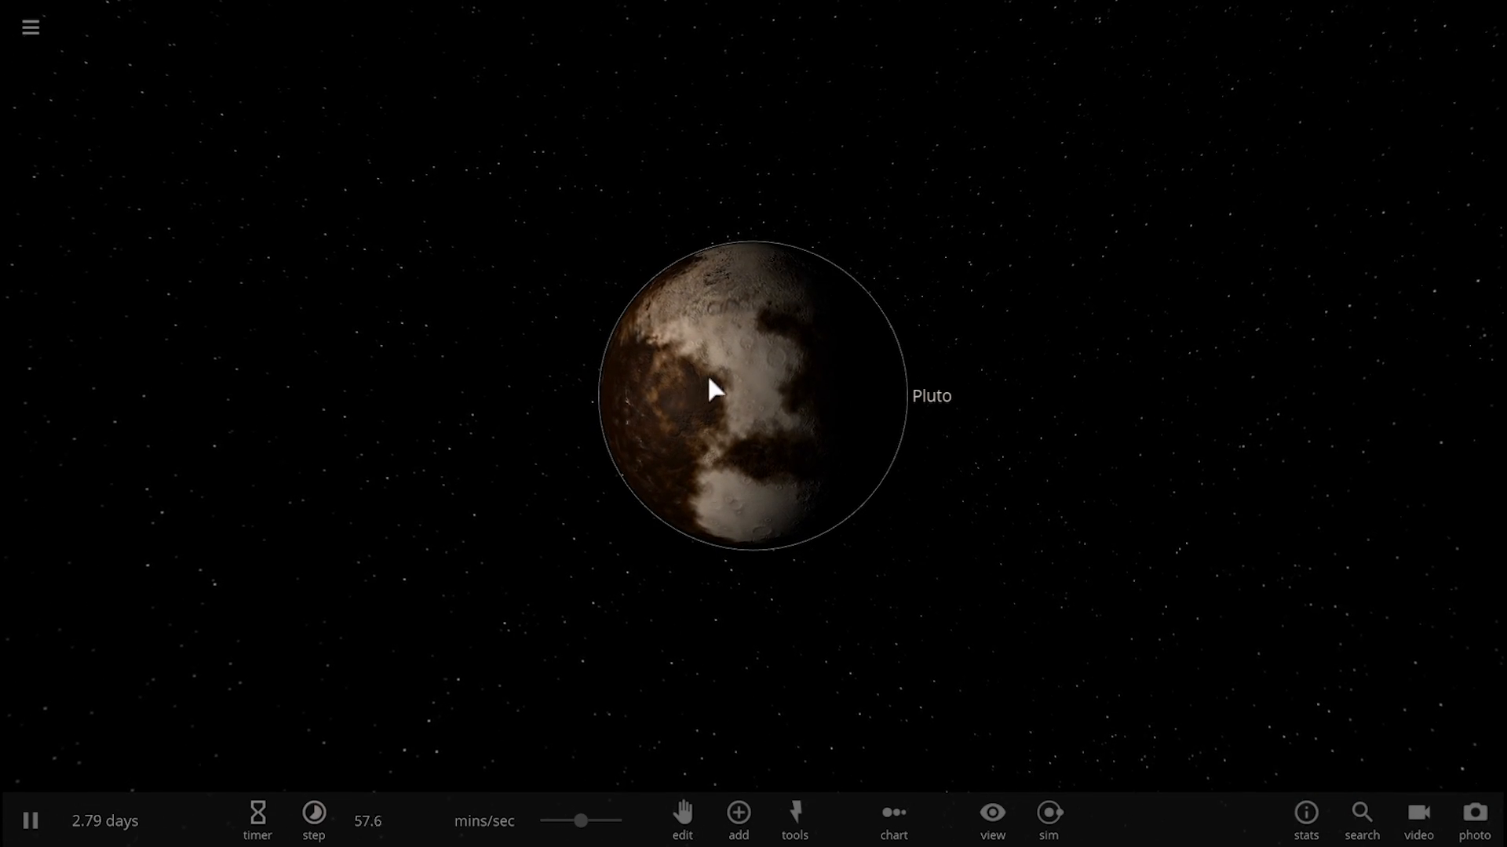
scroll(728, 366, "down", 1)
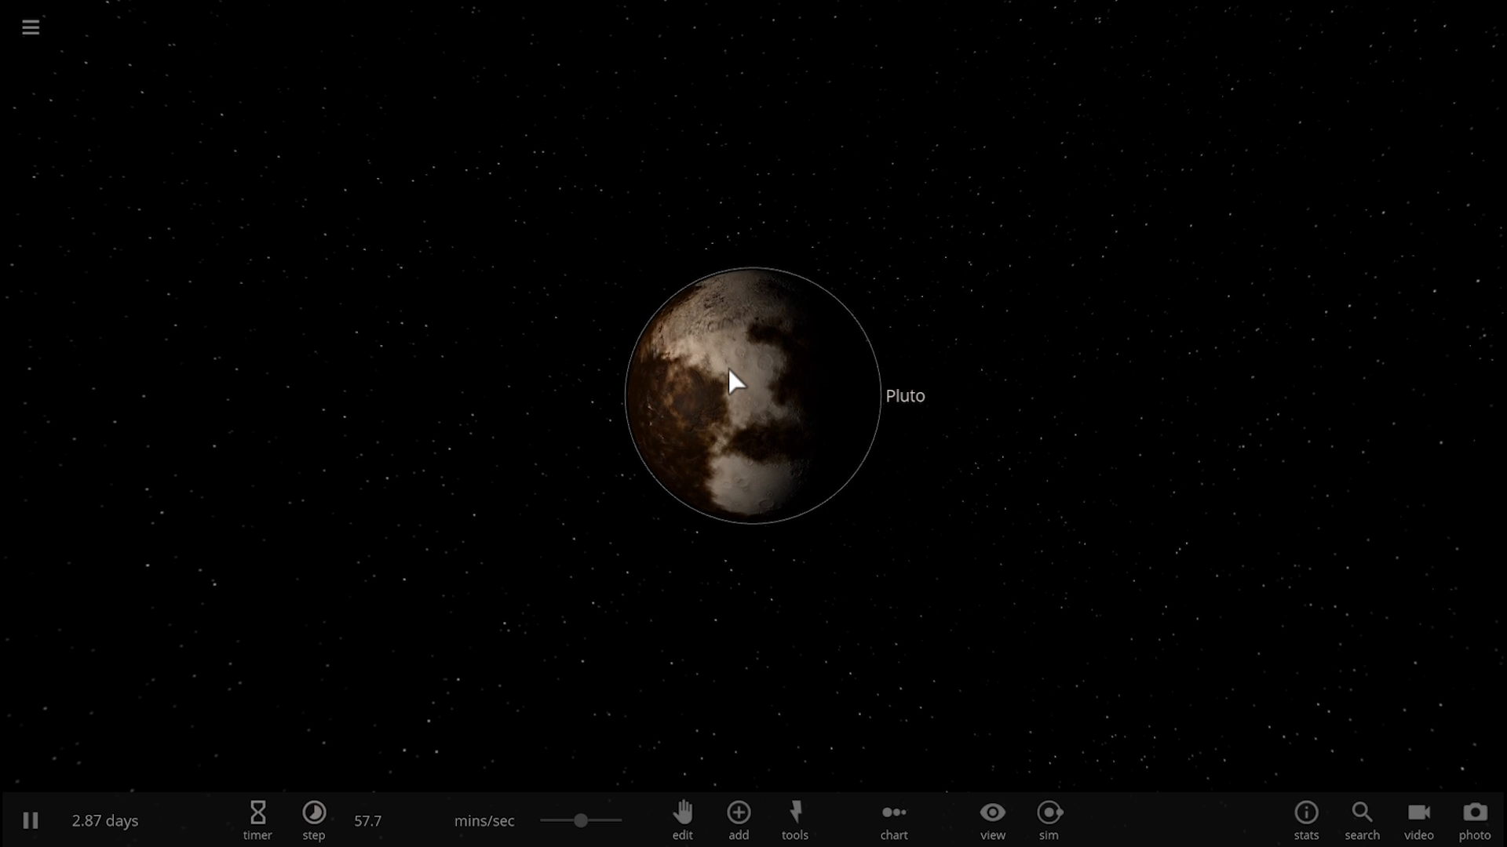
scroll(727, 367, "down", 1)
scroll(728, 366, "down", 1)
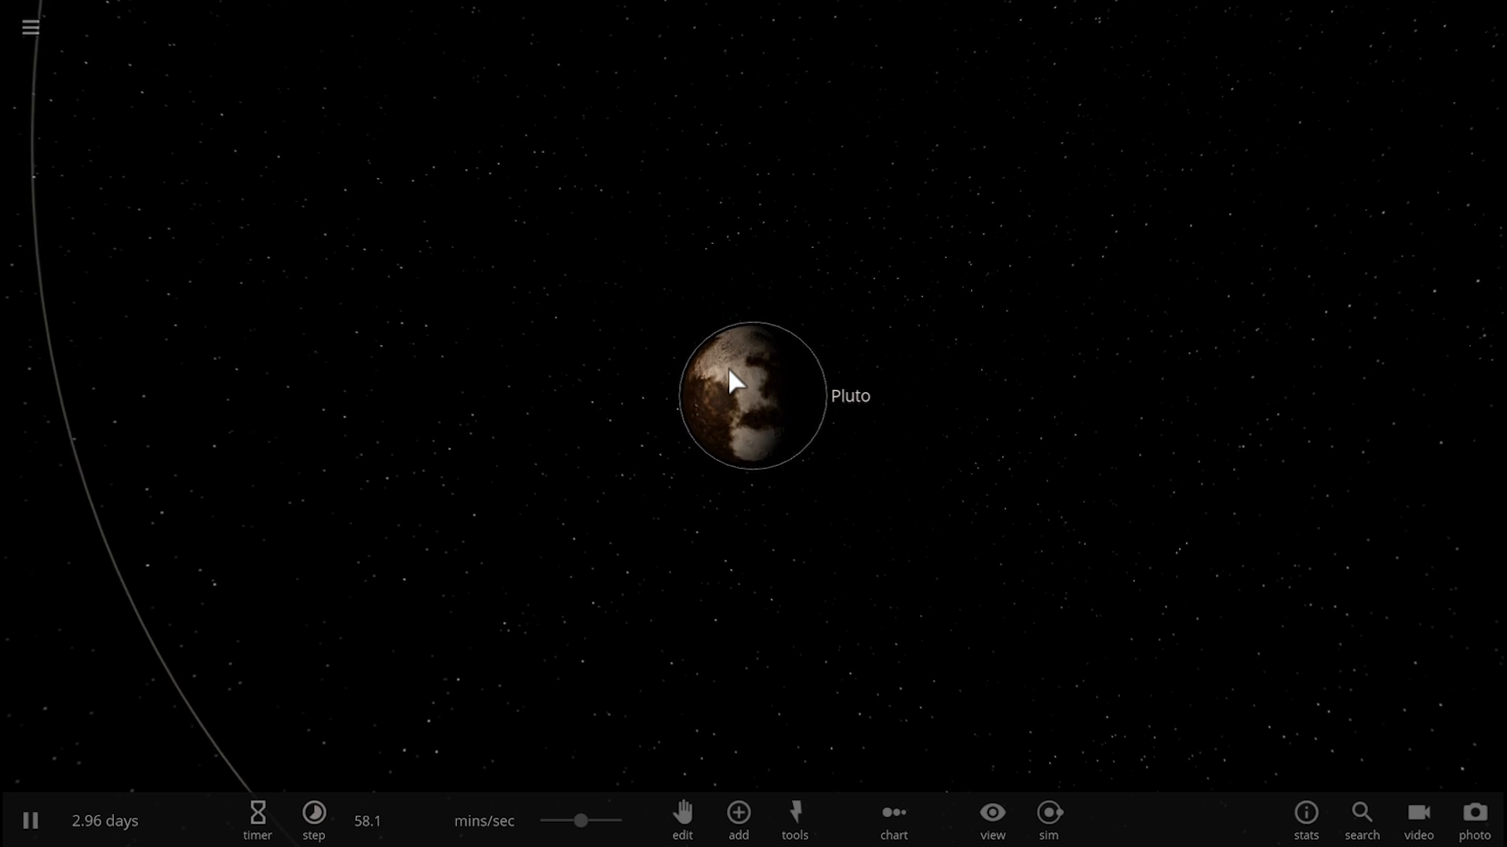
scroll(727, 366, "down", 1)
scroll(728, 366, "down", 1)
scroll(728, 366, "down", 1)
scroll(723, 471, "down", 1)
scroll(757, 499, "down", 1)
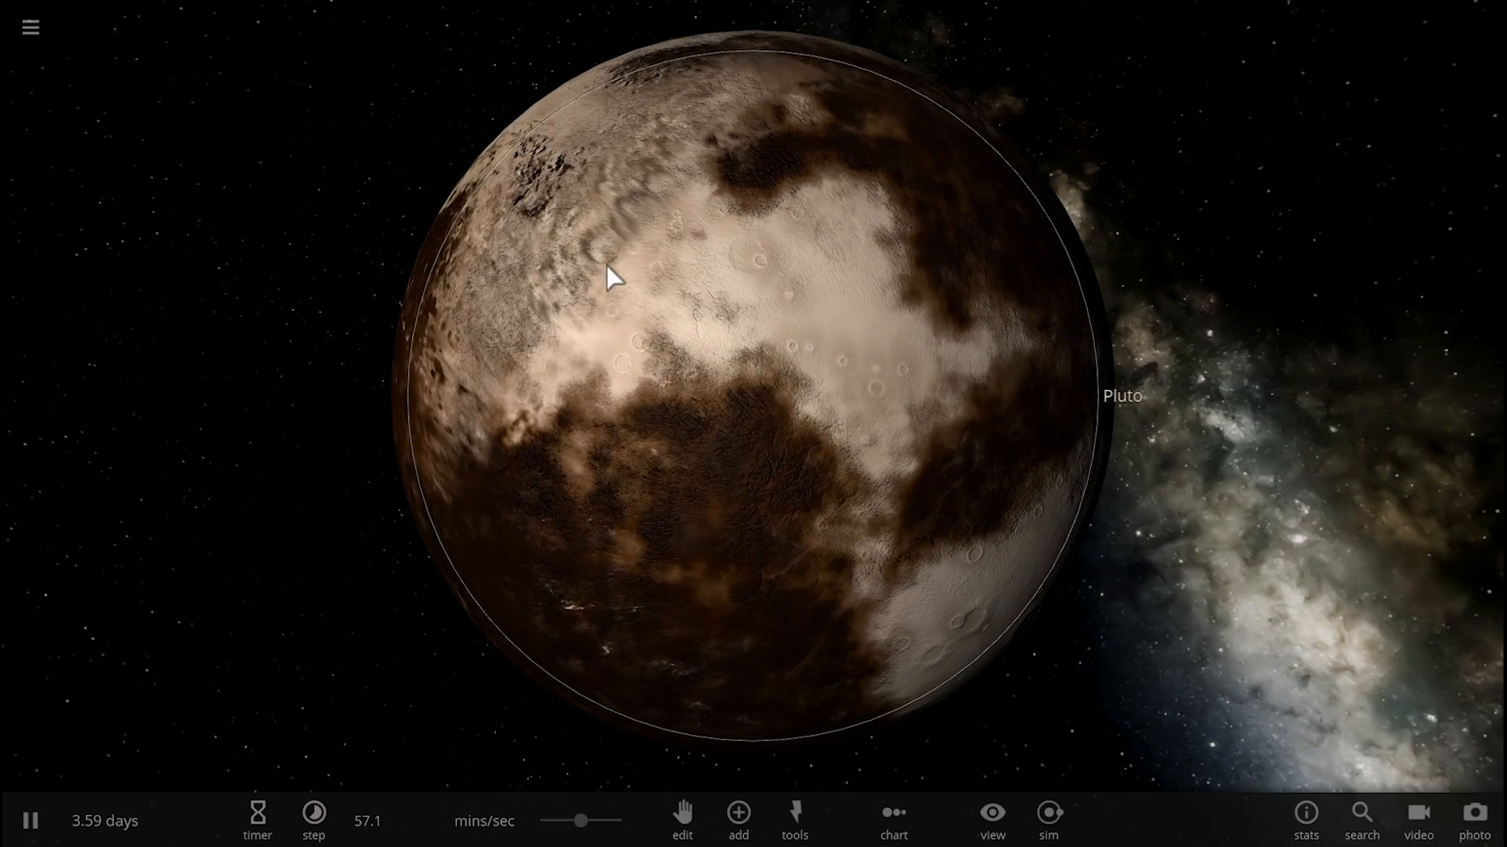
- Load the New Horizons Pluto Encounter in 2015 simulation and dismiss its description
left_click_drag(645, 250, 601, 315)
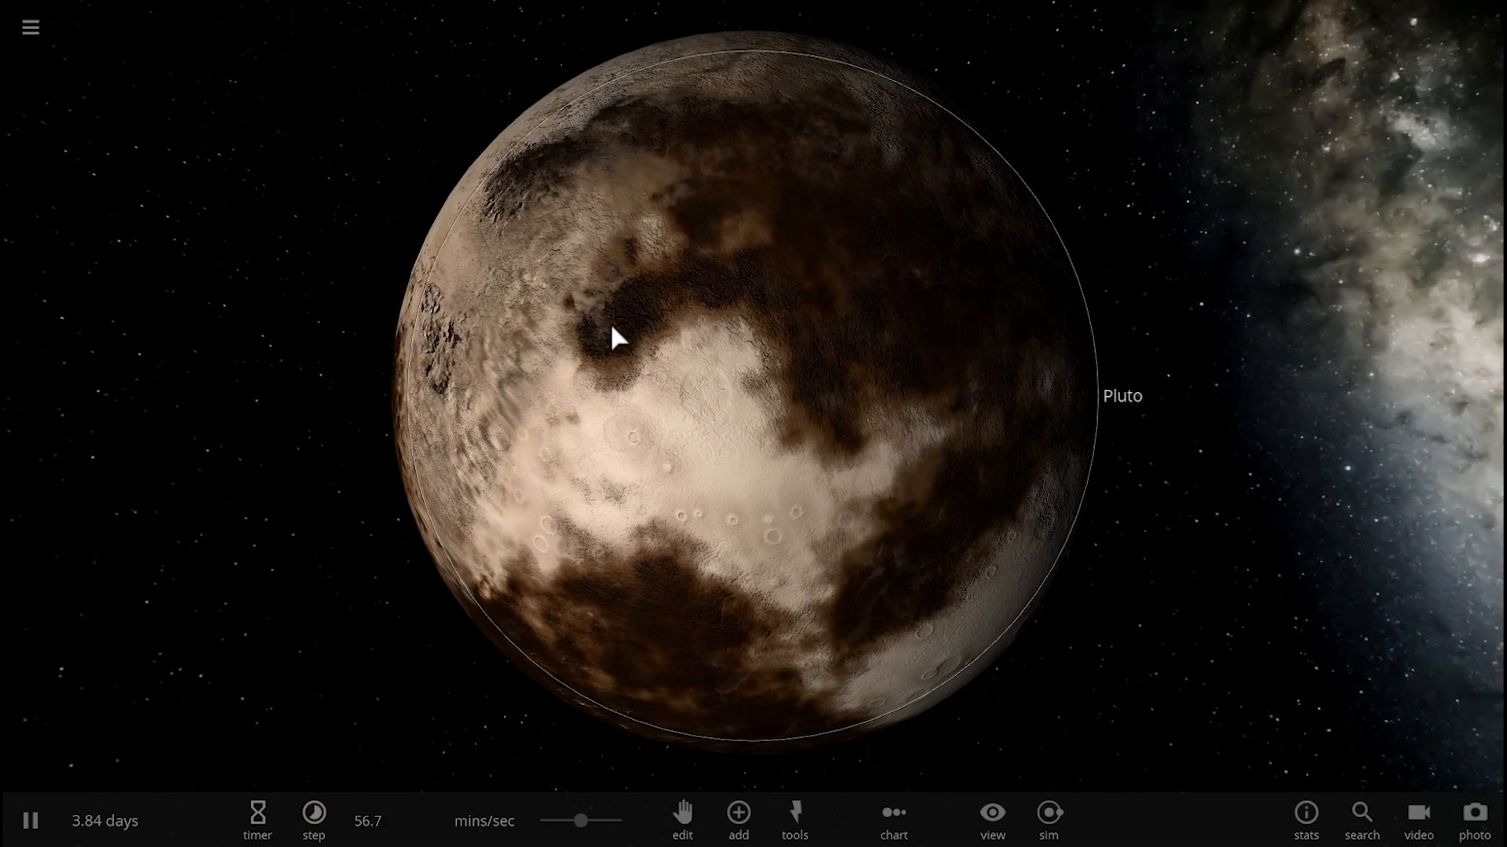
scroll(610, 321, "down", 2)
left_click(30, 27)
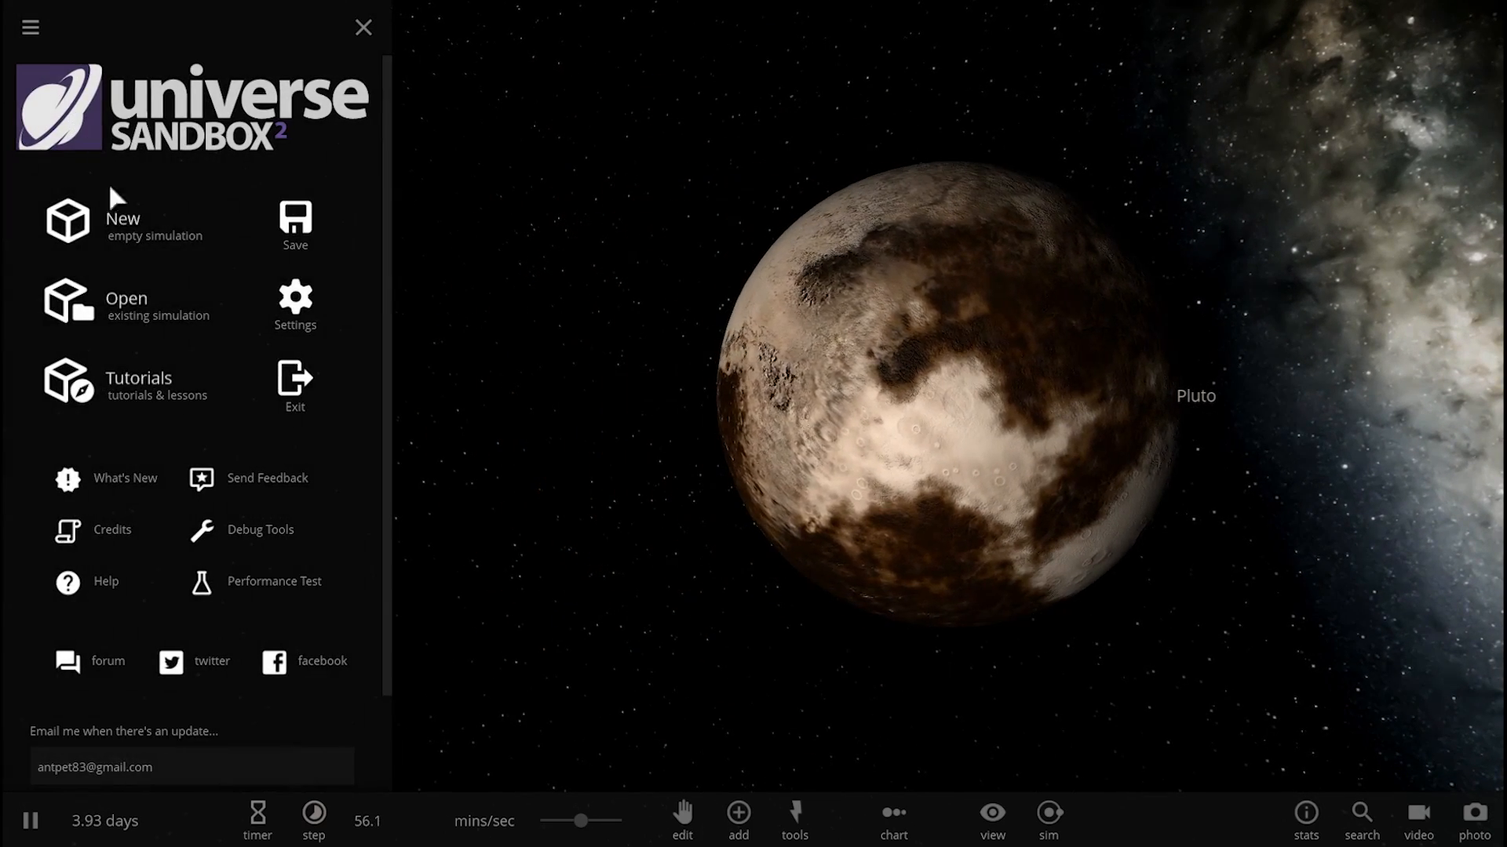
left_click(144, 302)
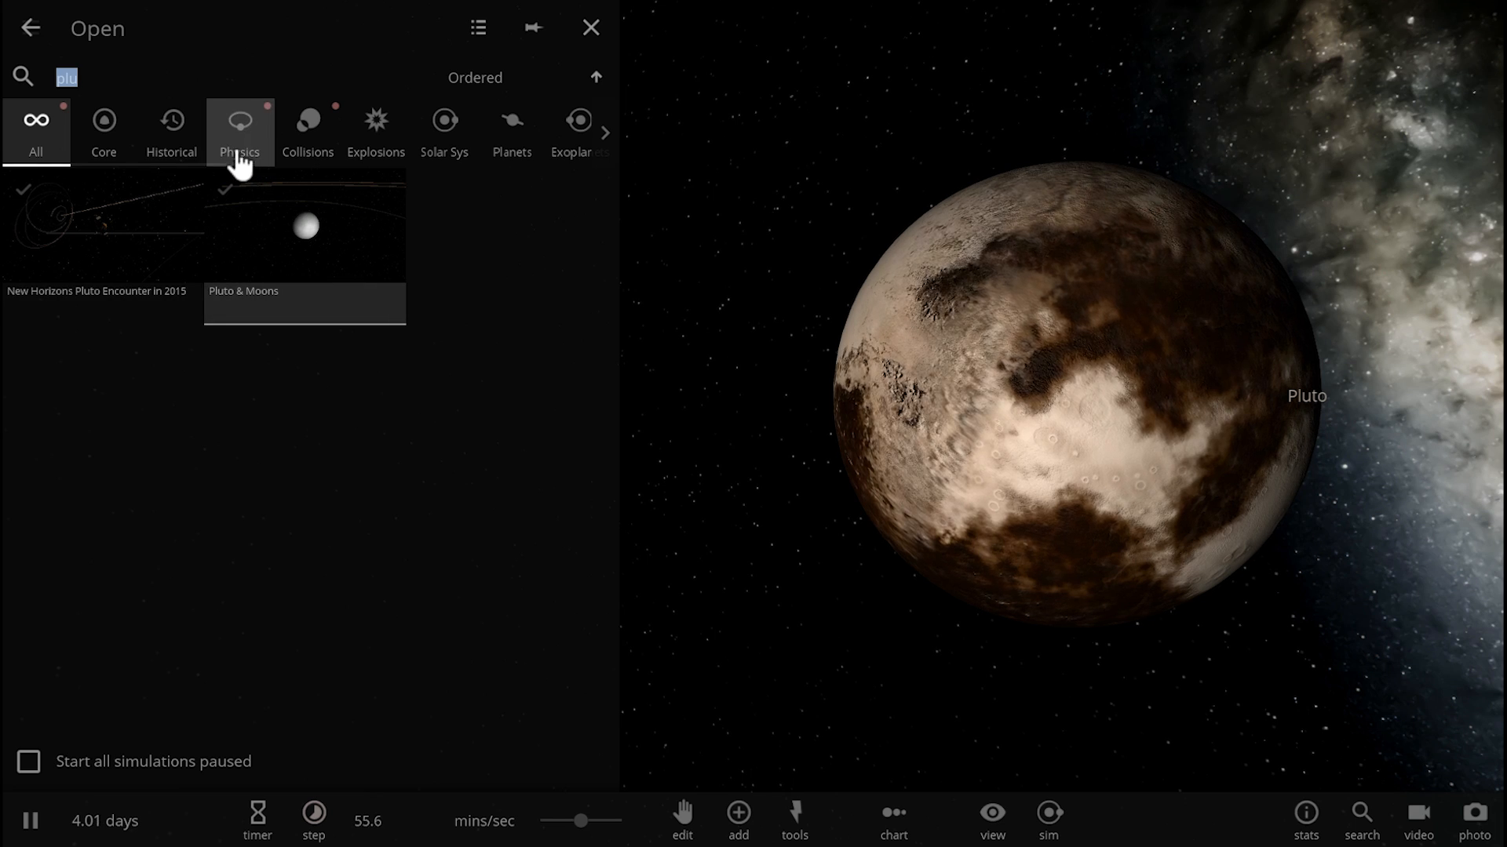
left_click(94, 219)
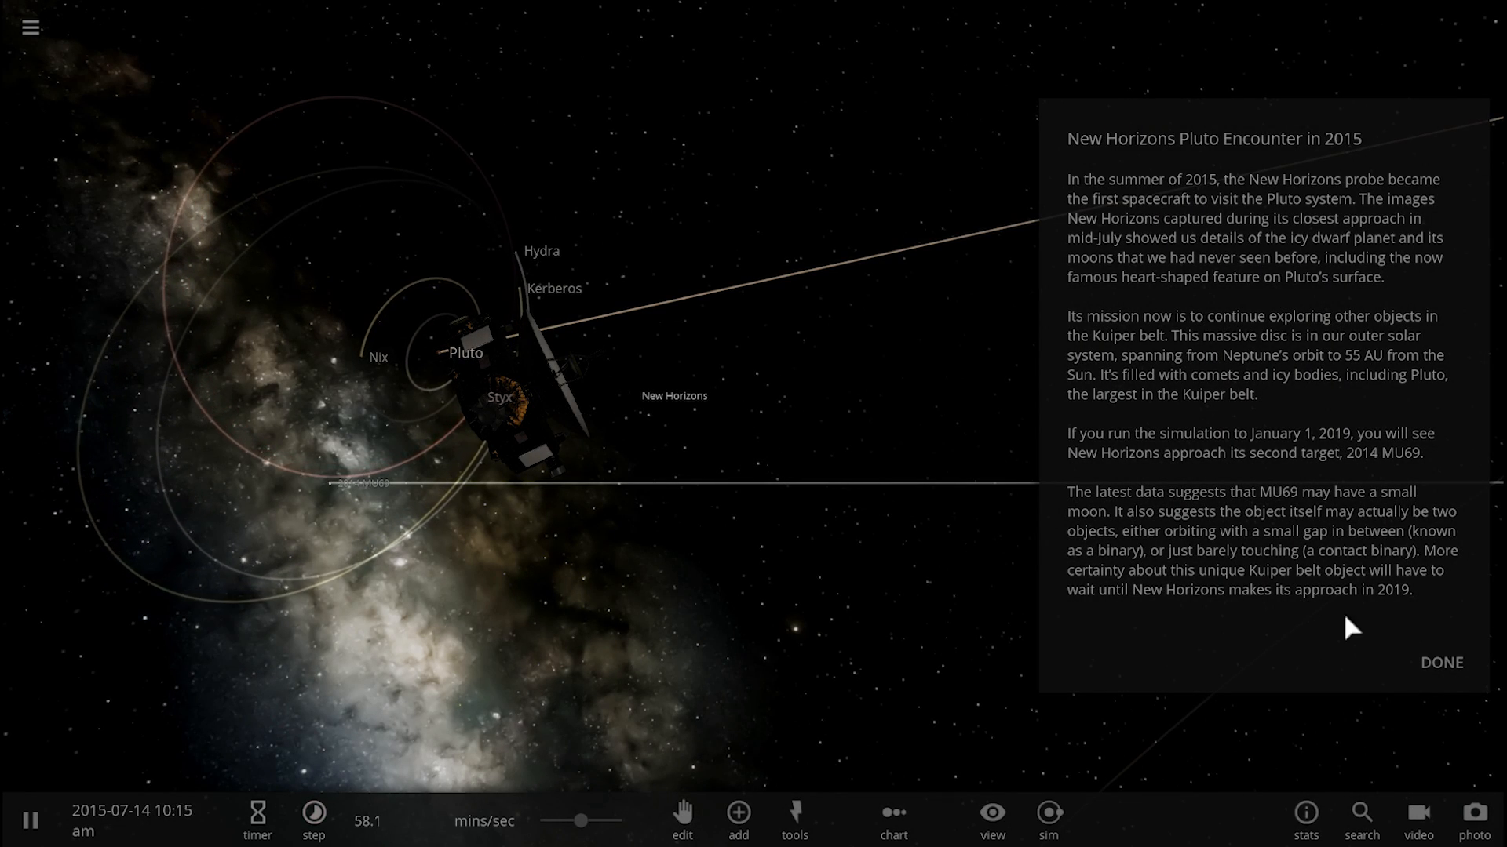
left_click(1449, 673)
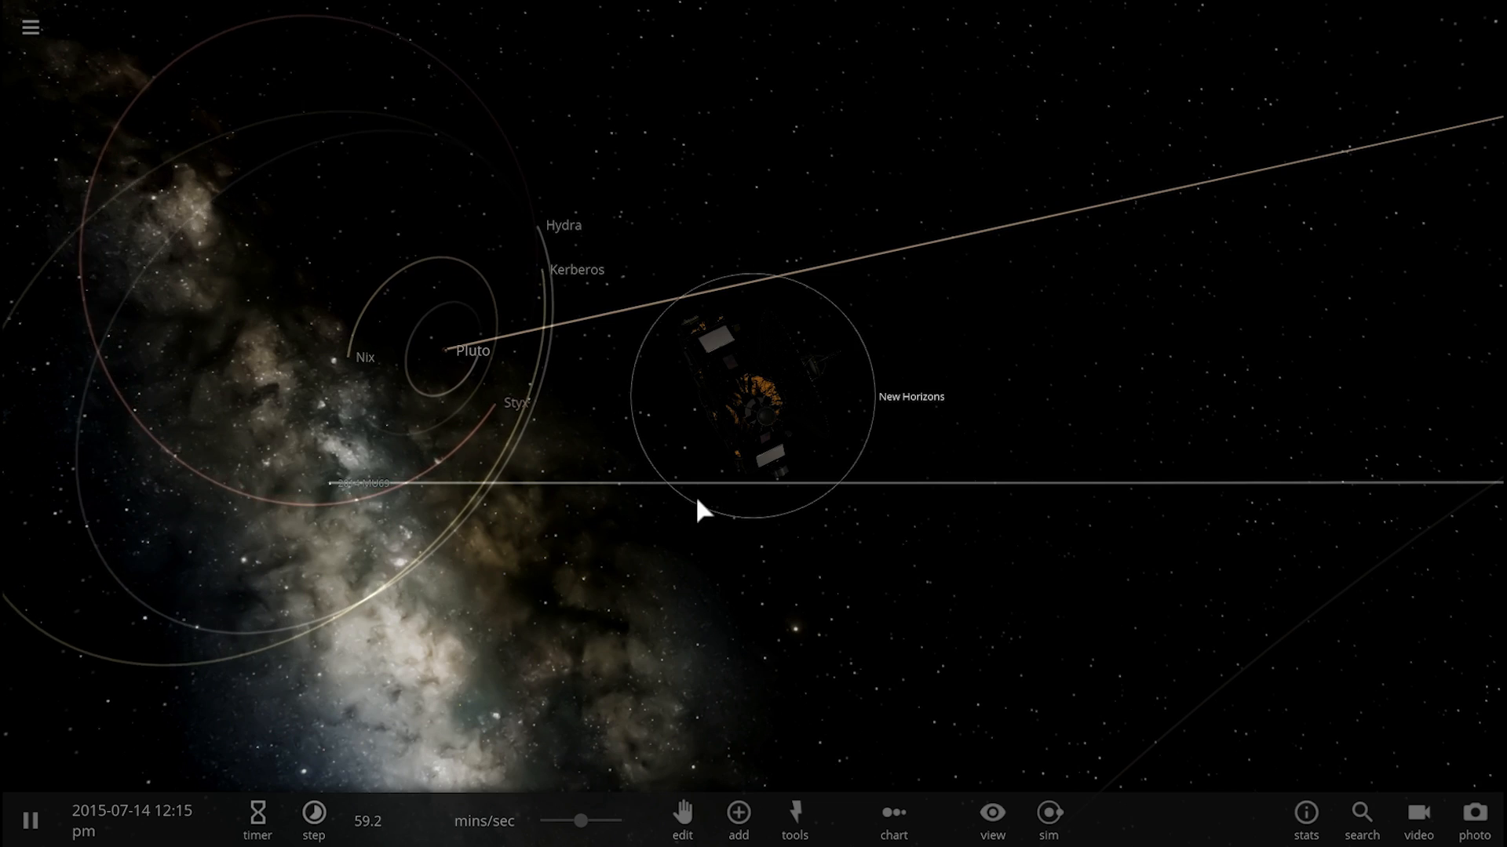
scroll(693, 497, "up", 3)
- Swing the view around New Horizons and the Pluto system, then select Pluto for its details
left_click_drag(652, 508, 861, 426)
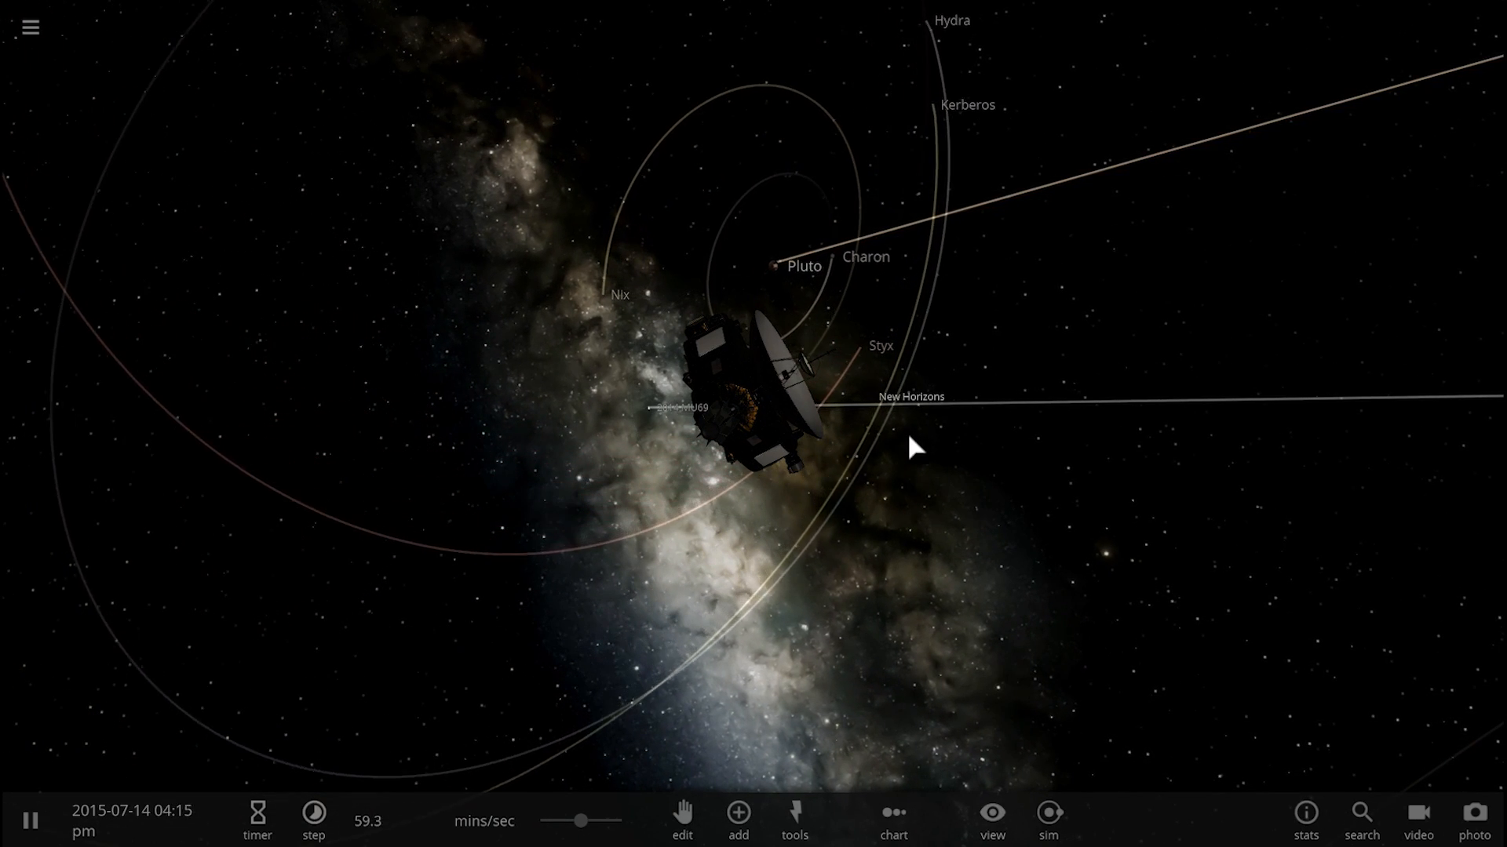
mouse_move(774, 467)
left_mouse_down()
mouse_move(811, 481)
mouse_move(1110, 412)
left_mouse_up()
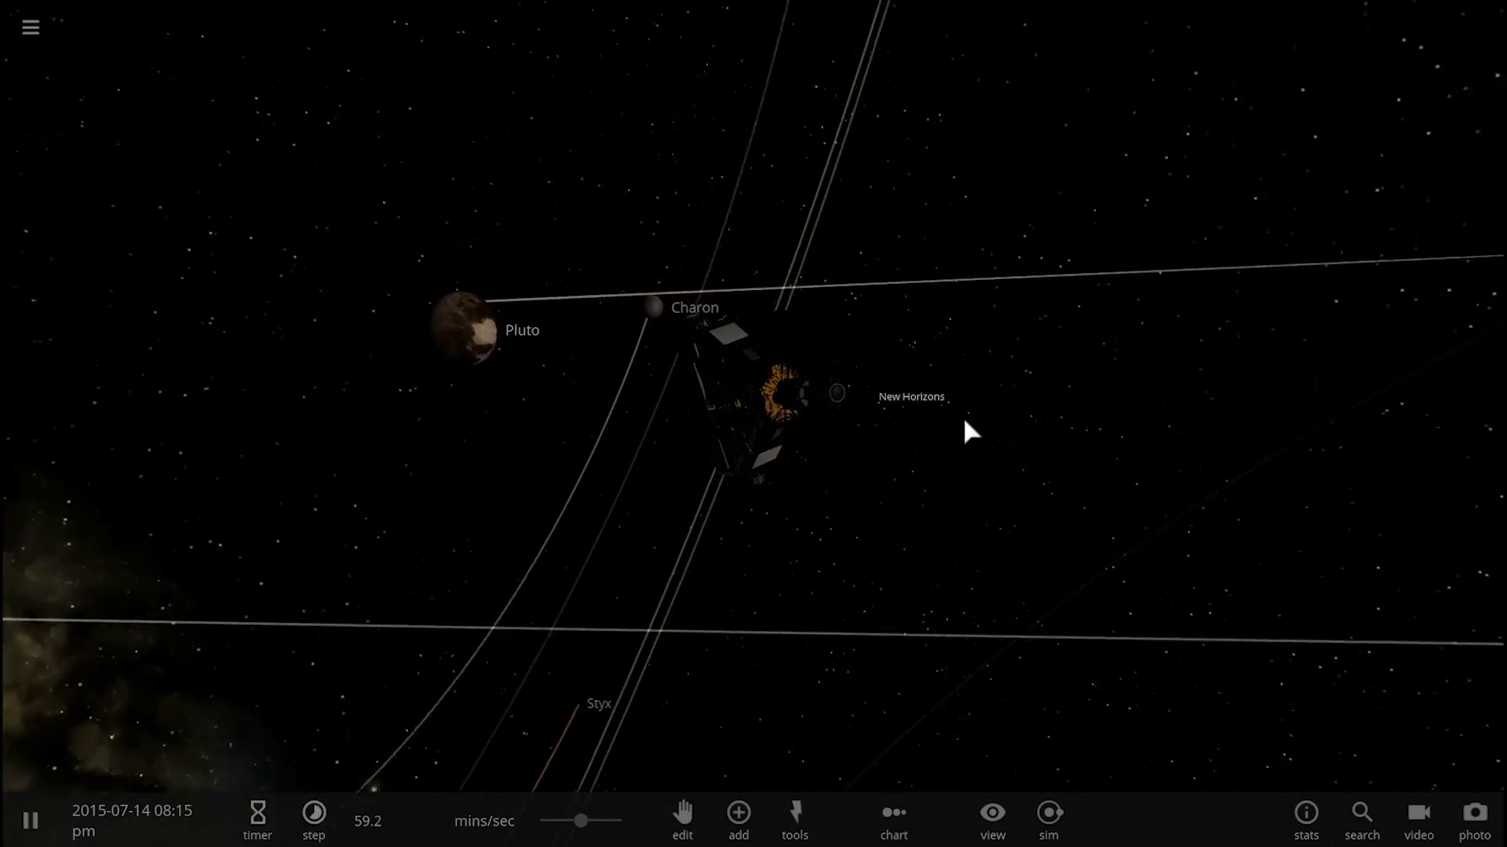
scroll(1177, 436, "down", 5)
scroll(1273, 465, "down", 5)
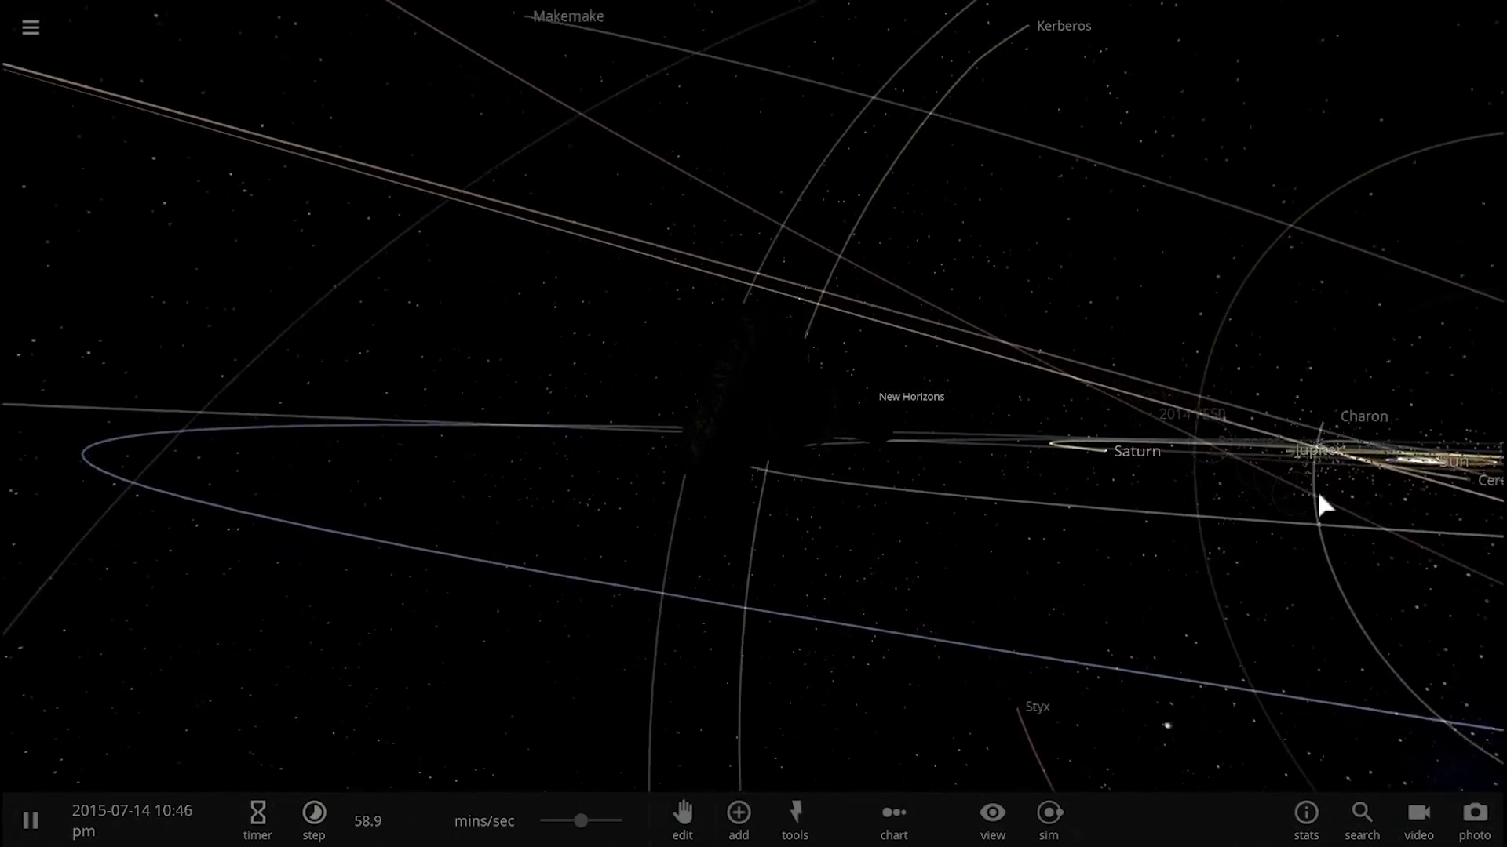
left_click_drag(1318, 491, 1360, 517)
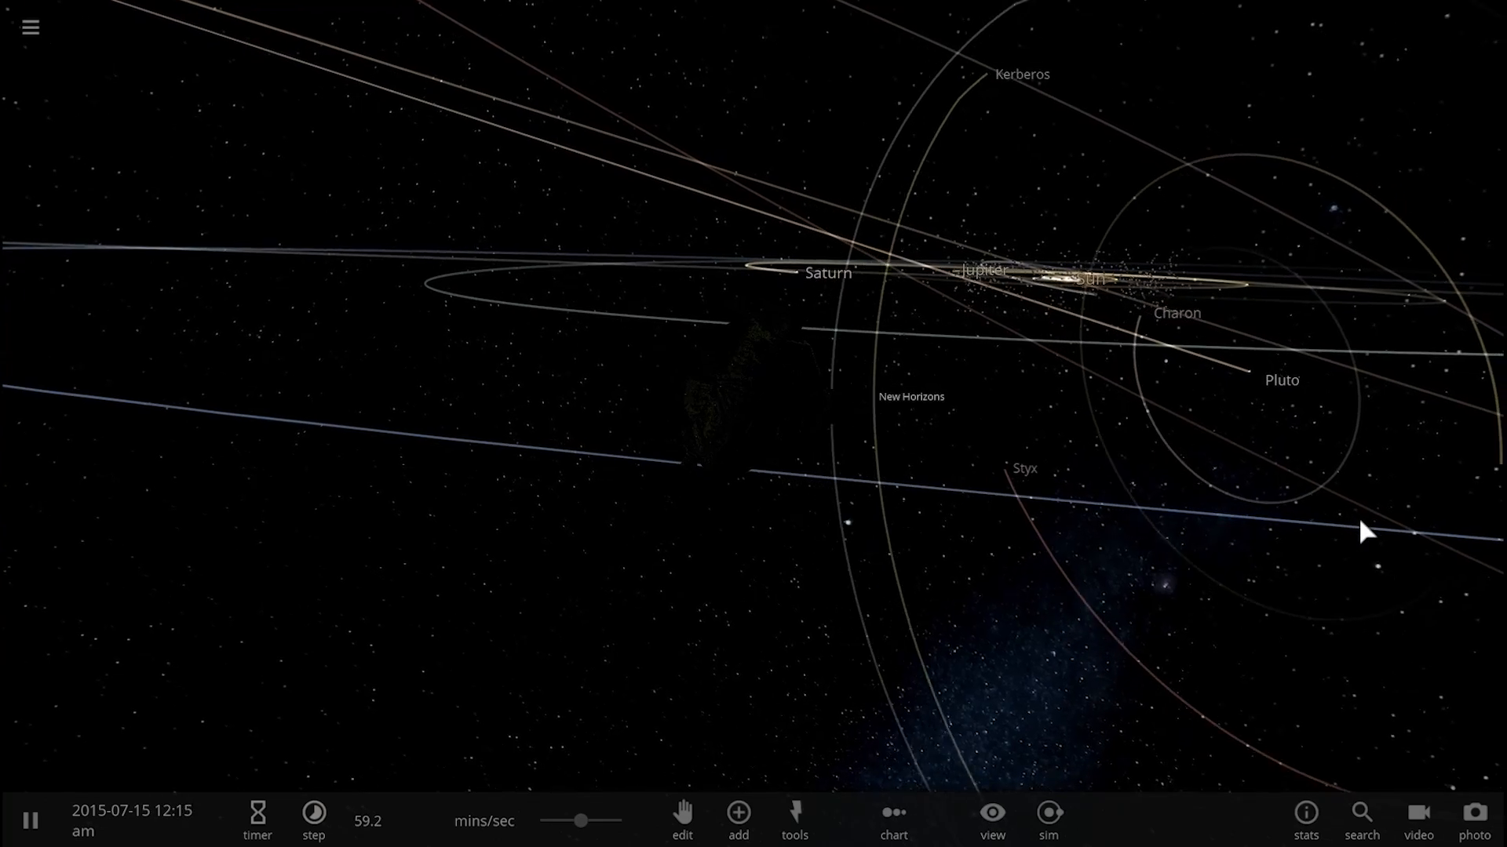
left_click(1277, 390)
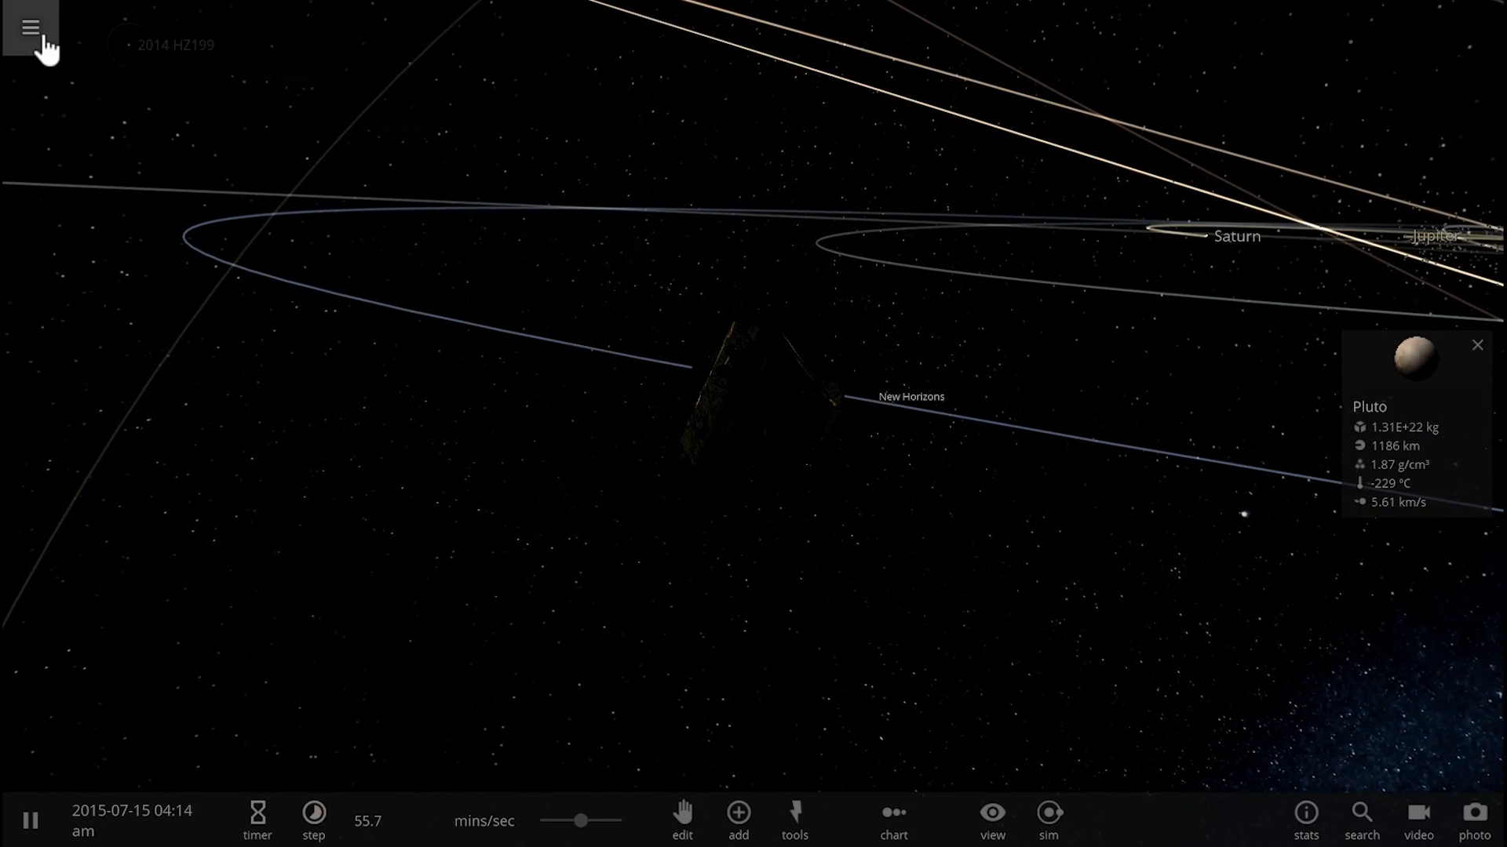
- Load Pluto & Moons and place comet 67P/Churyumov-Gerasimenko in orbit close to Pluto, focusing on it
left_click(32, 28)
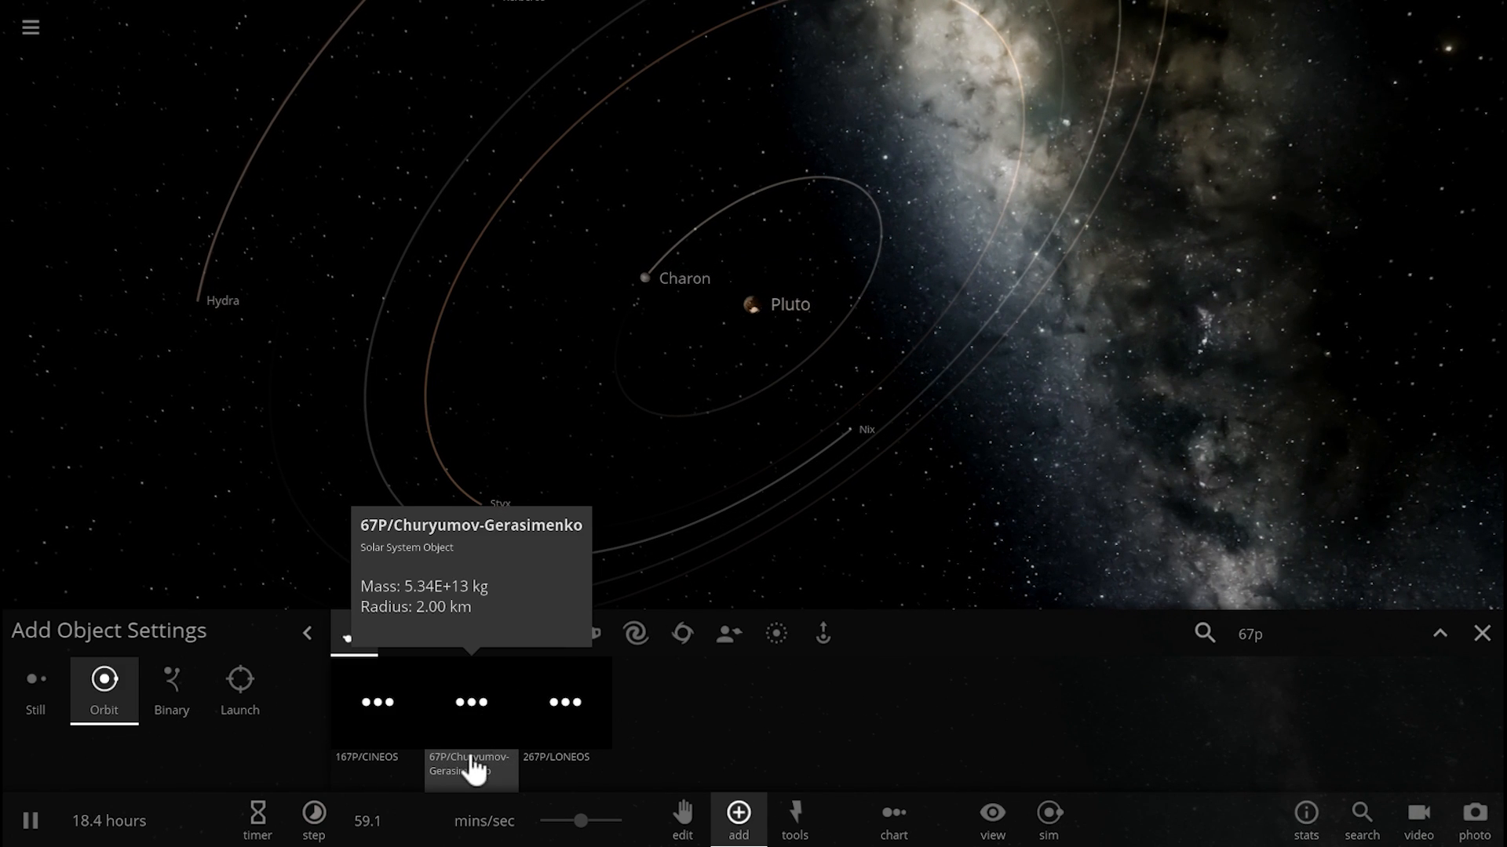
left_click(475, 768)
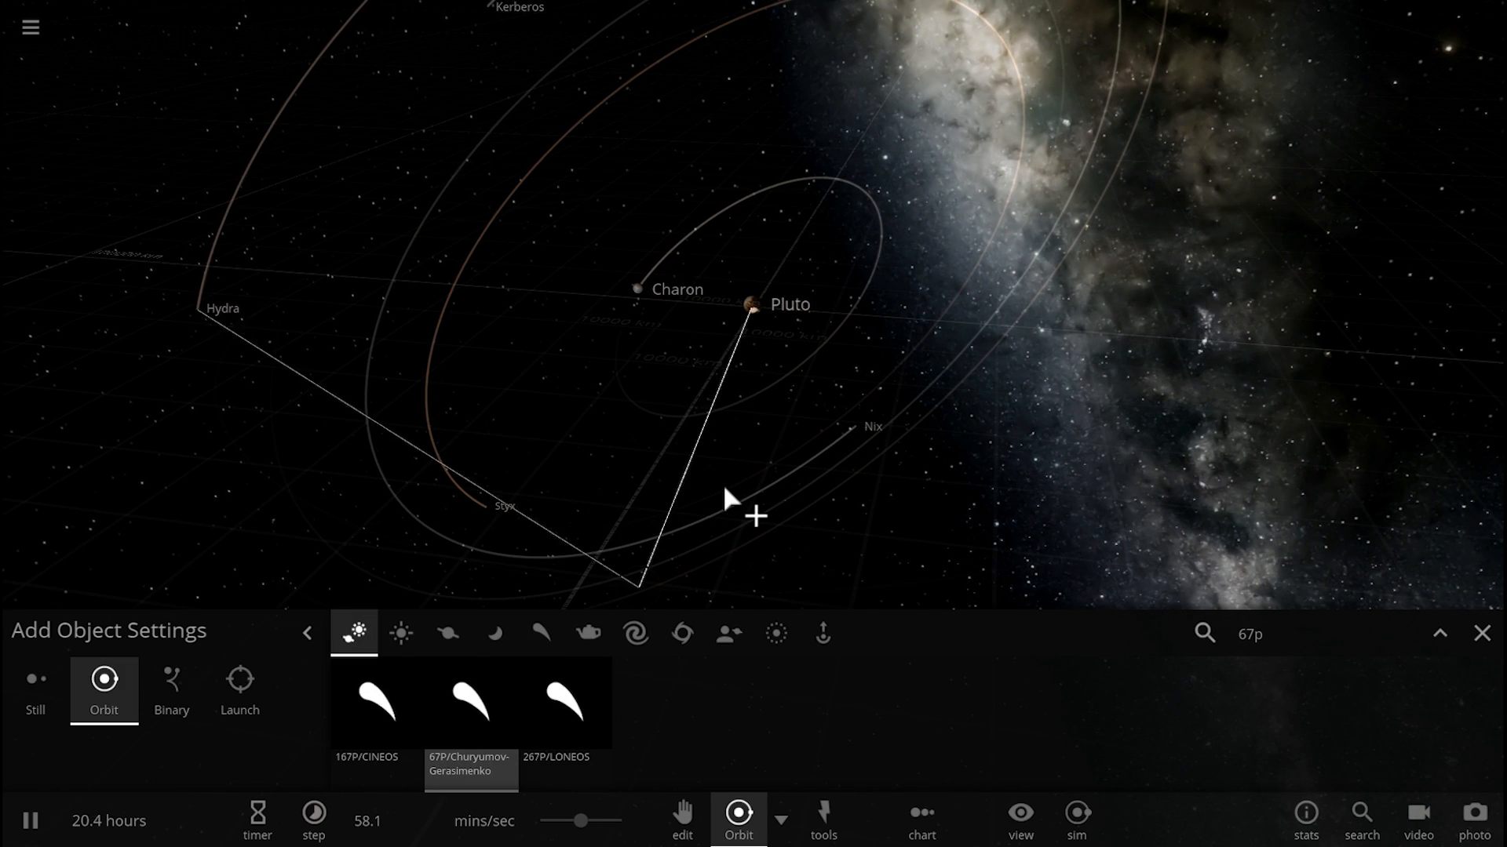
scroll(759, 425, "up", 5)
scroll(758, 425, "up", 5)
scroll(758, 425, "up", 5)
left_click(653, 484)
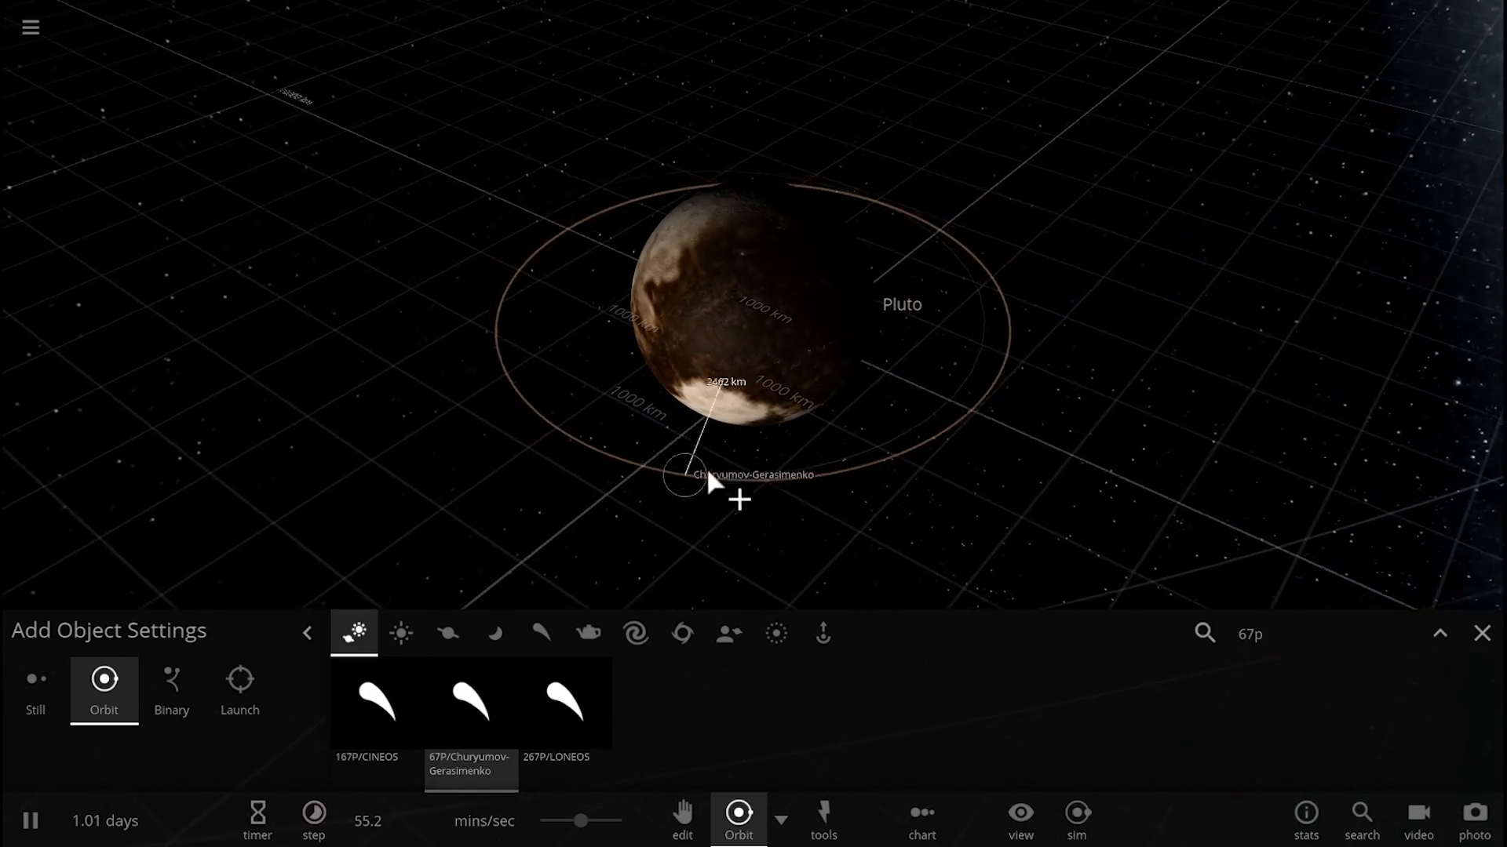
key("space")
left_click(827, 465)
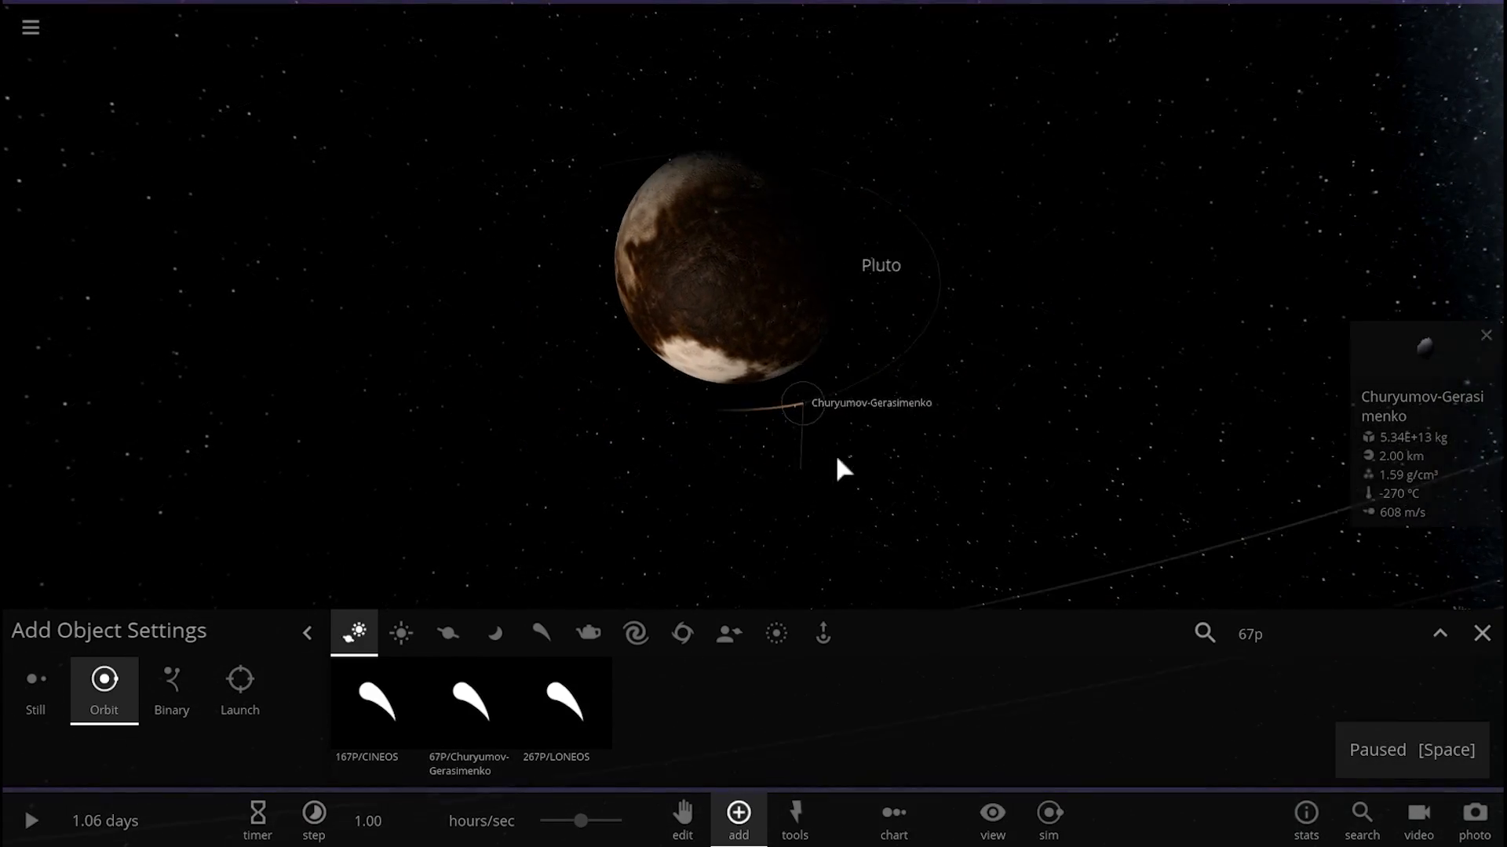
left_click(1482, 634)
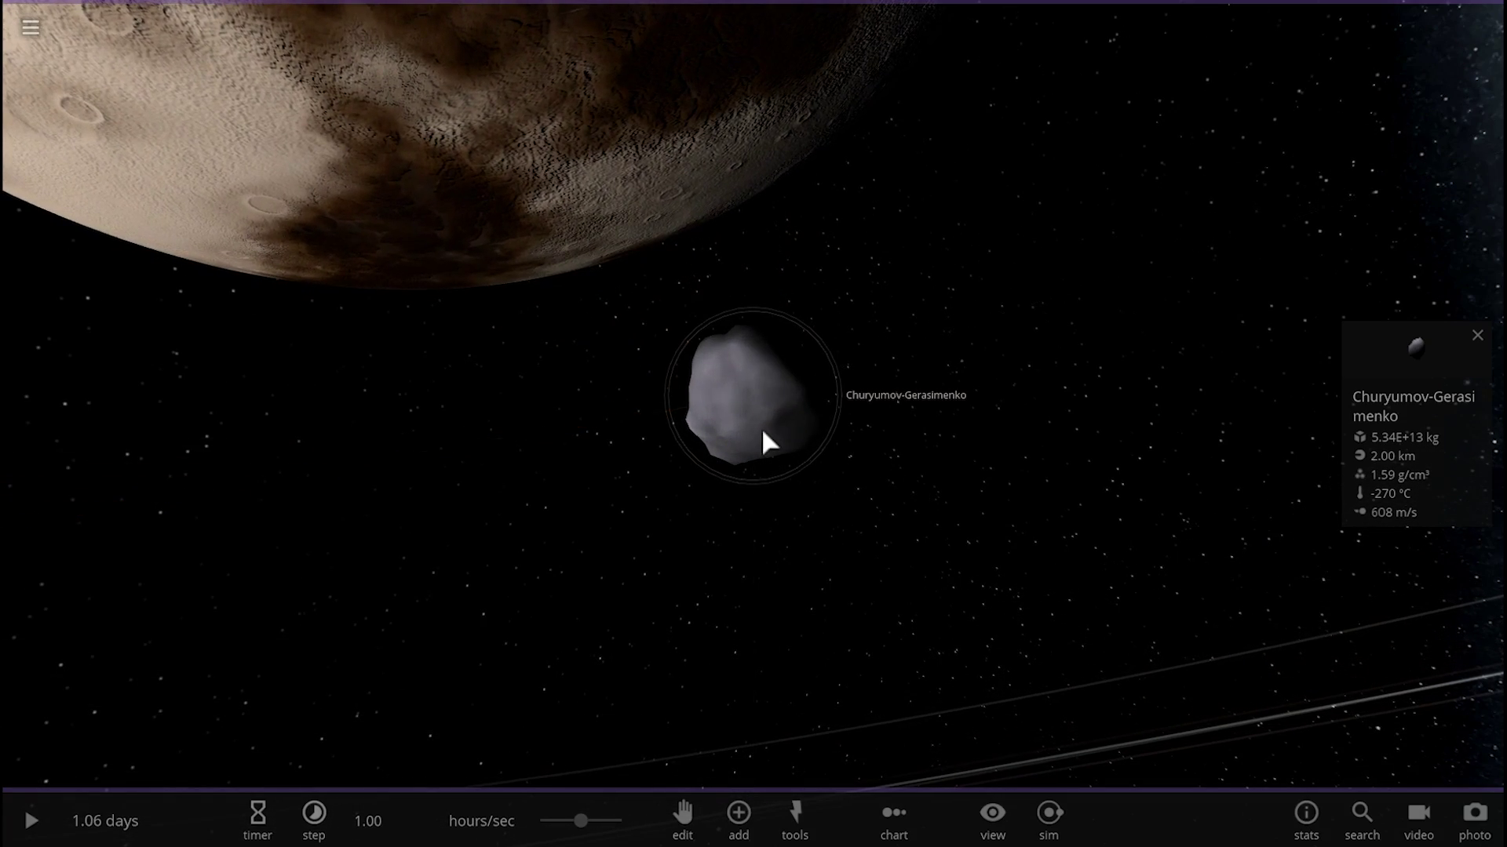
- Run the simulation to watch the comet, then select Pluto for its details and keep it running
mouse_move(762, 427)
left_mouse_down()
mouse_move(658, 362)
mouse_move(851, 347)
mouse_move(875, 298)
left_mouse_up()
key("space")
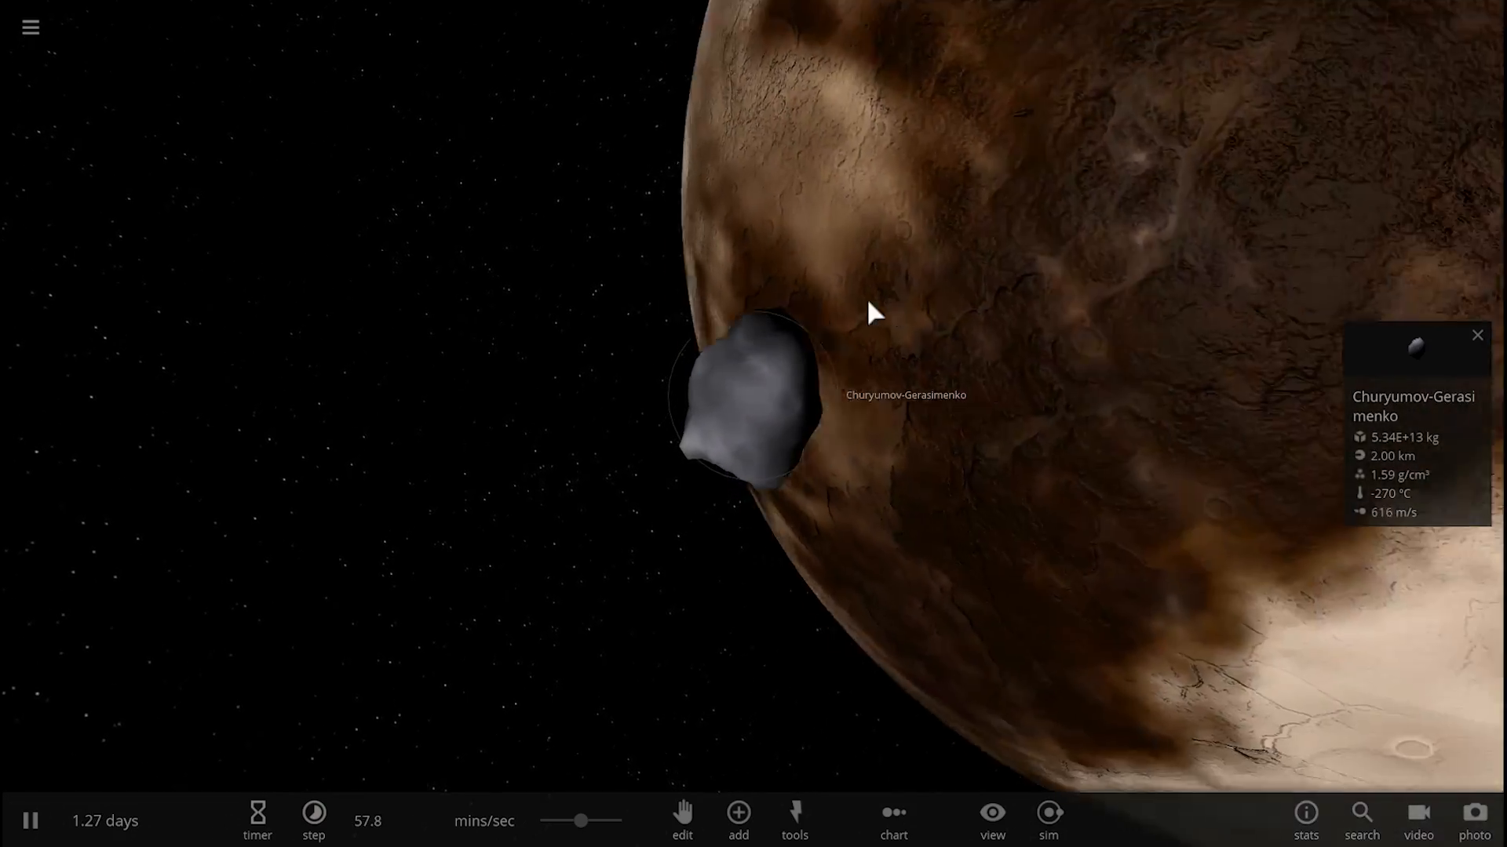
key("space")
scroll(853, 322, "down", 5)
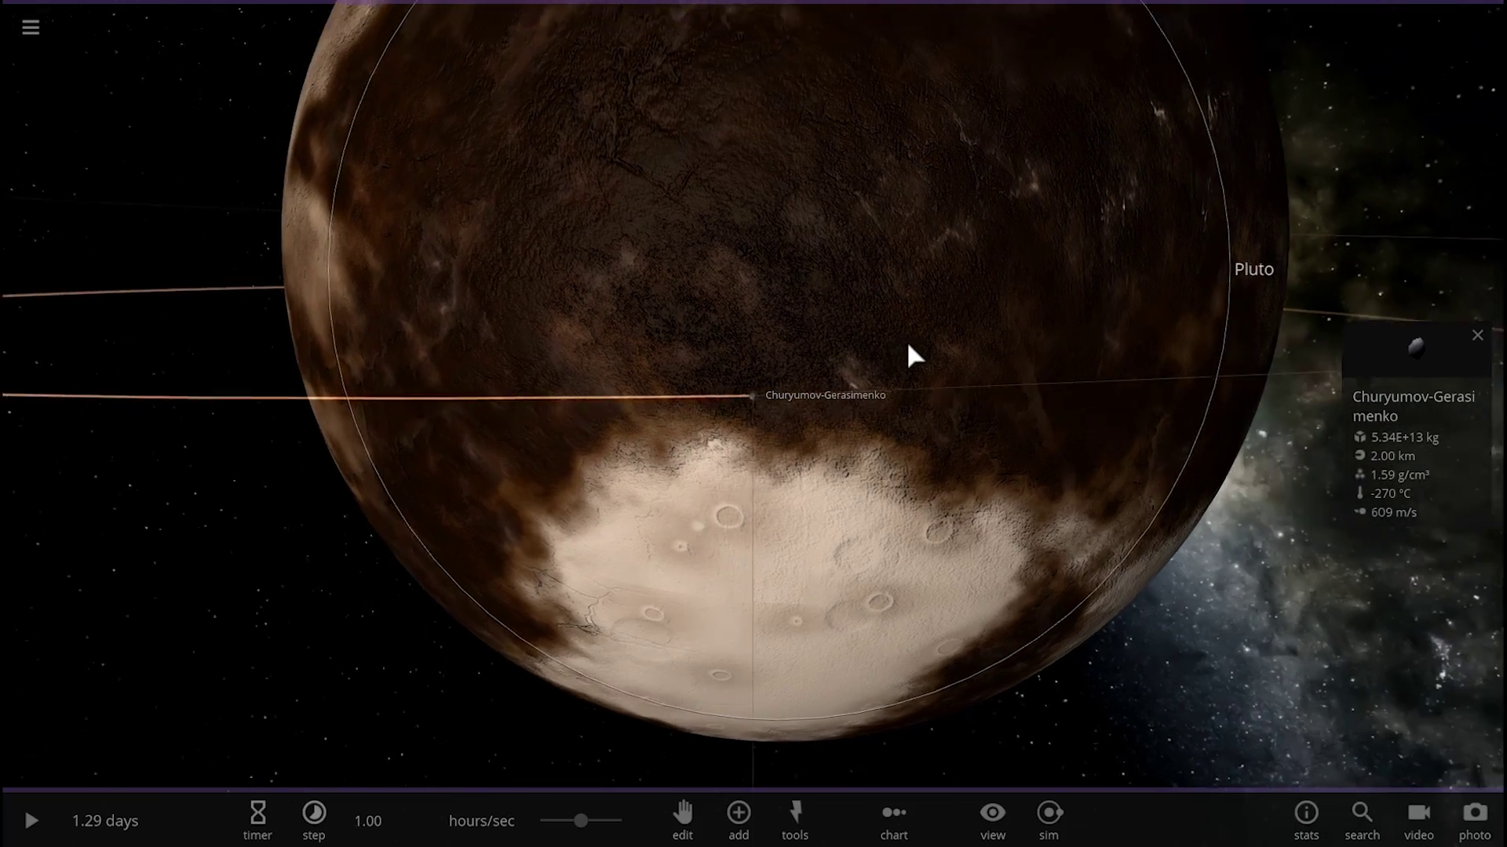
left_click_drag(839, 371, 639, 273)
left_click(624, 266)
mouse_move(668, 325)
left_mouse_down()
mouse_move(508, 286)
mouse_move(566, 322)
mouse_move(669, 325)
mouse_move(683, 386)
left_mouse_up()
key("space")
scroll(683, 386, "down", 4)
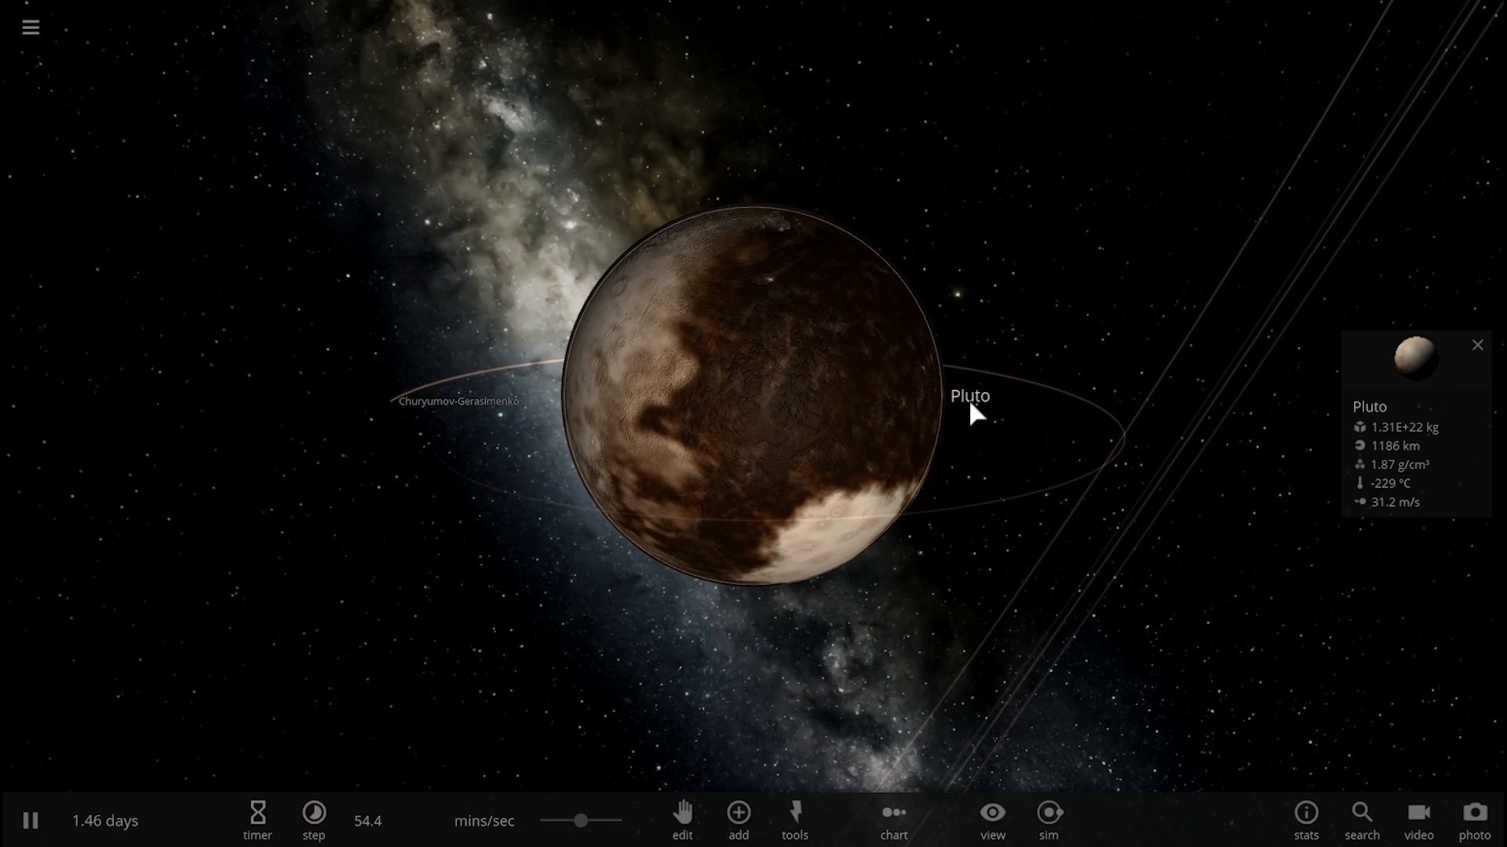
- Orbit around Pluto to watch the comet's orbit edge-on and close Pluto's details
mouse_move(816, 423)
left_mouse_down()
mouse_move(873, 362)
mouse_move(857, 299)
mouse_move(892, 440)
mouse_move(774, 460)
left_mouse_up()
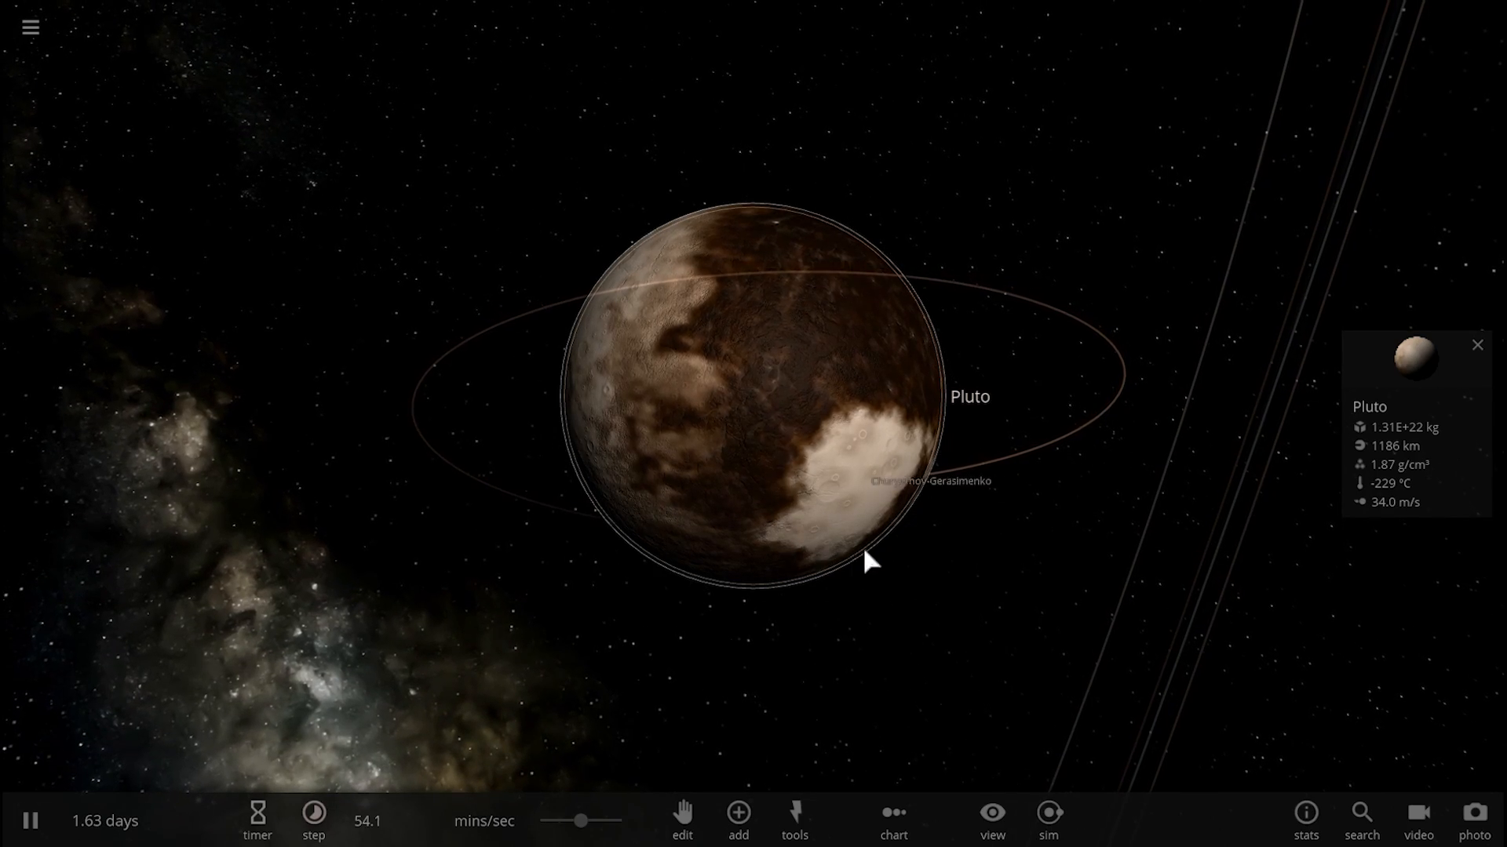
mouse_move(856, 430)
left_mouse_down()
mouse_move(896, 536)
mouse_move(1094, 371)
left_mouse_up()
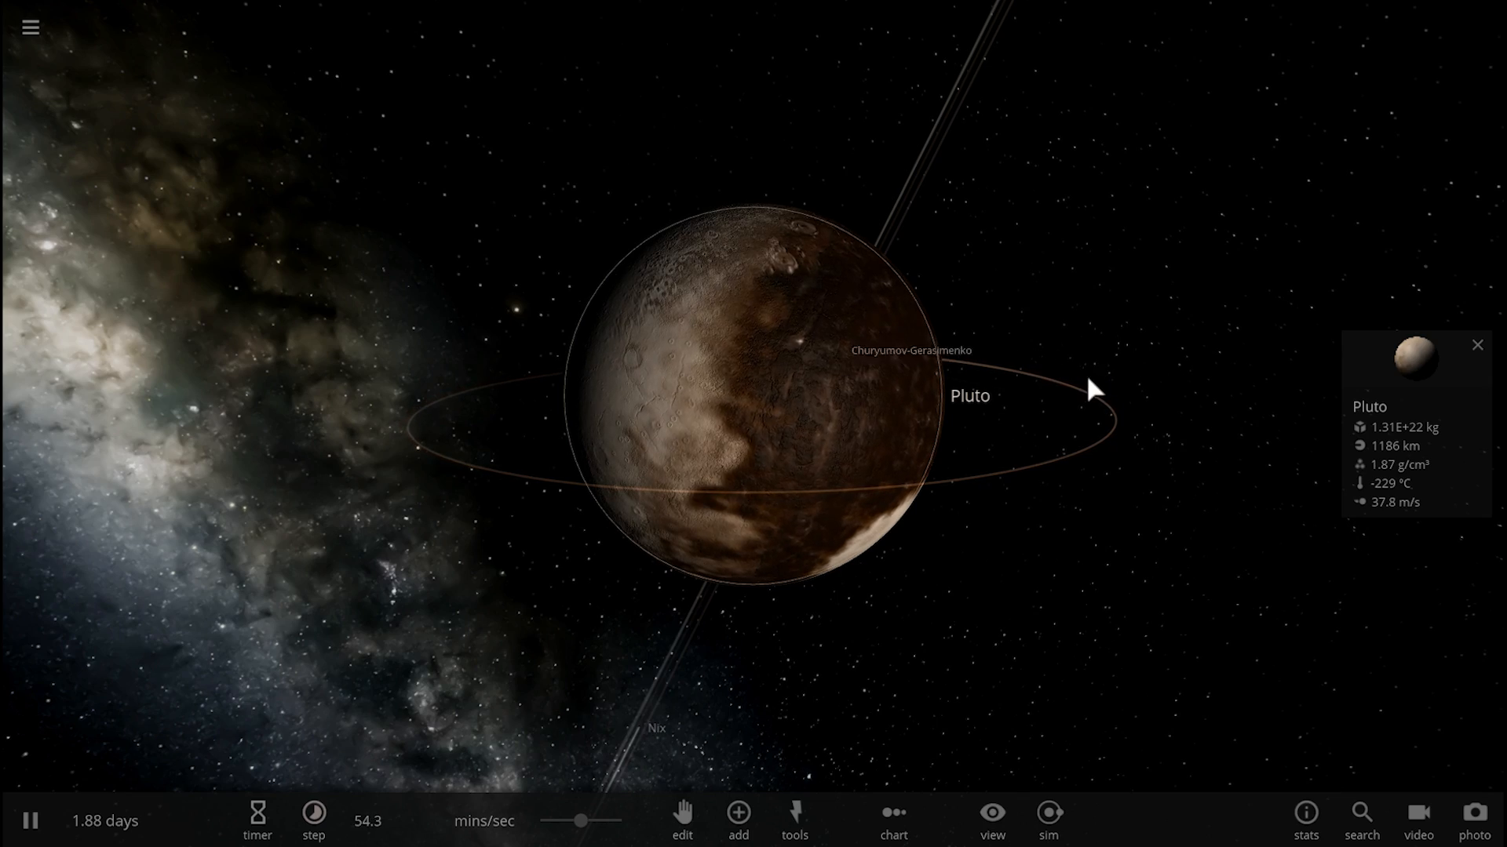
left_click_drag(1086, 373, 1130, 400)
left_click(1477, 345)
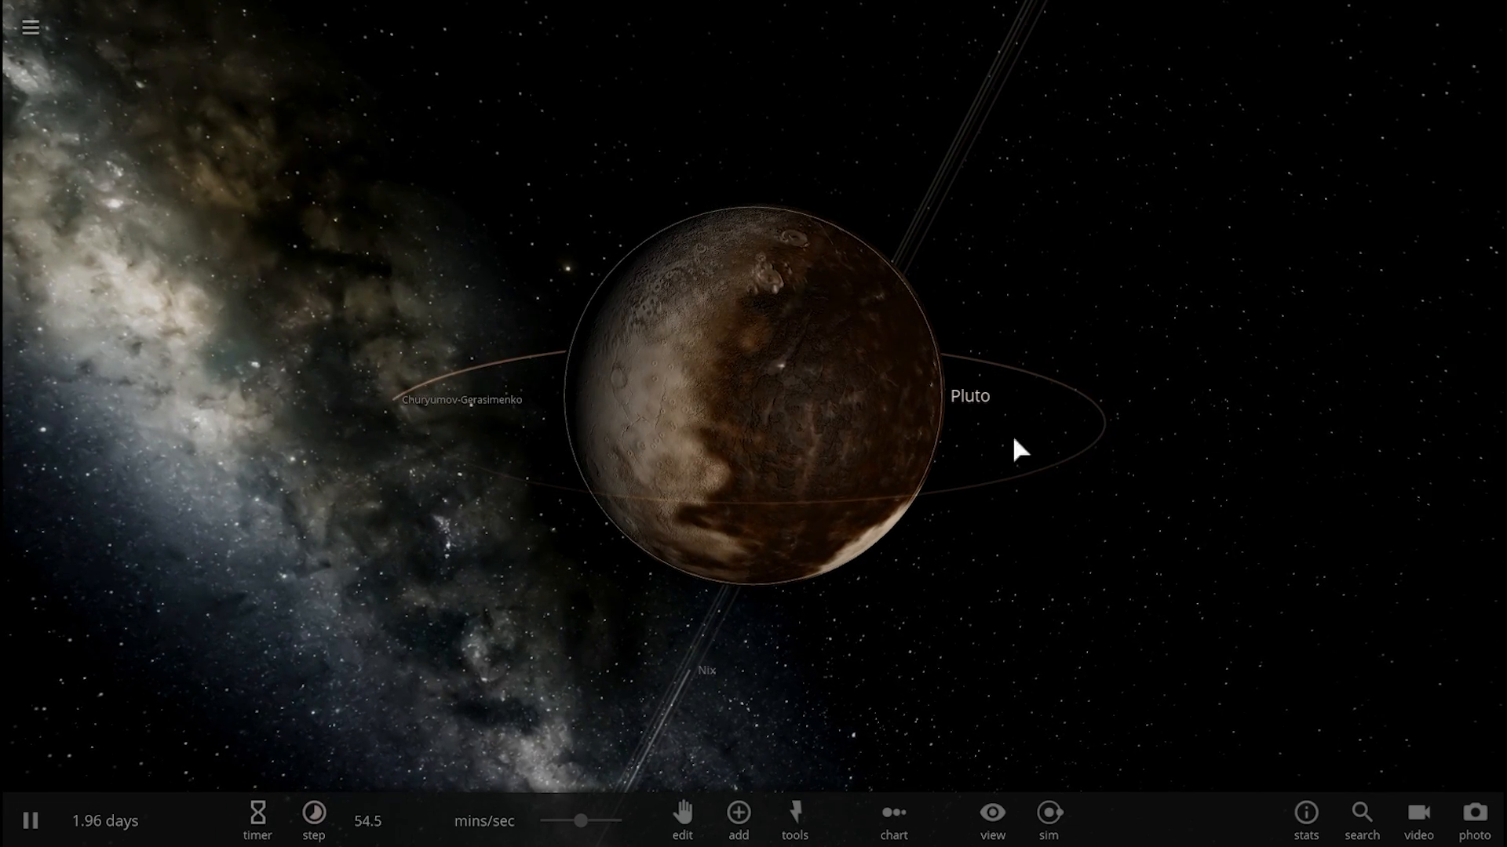
left_click_drag(875, 438, 920, 499)
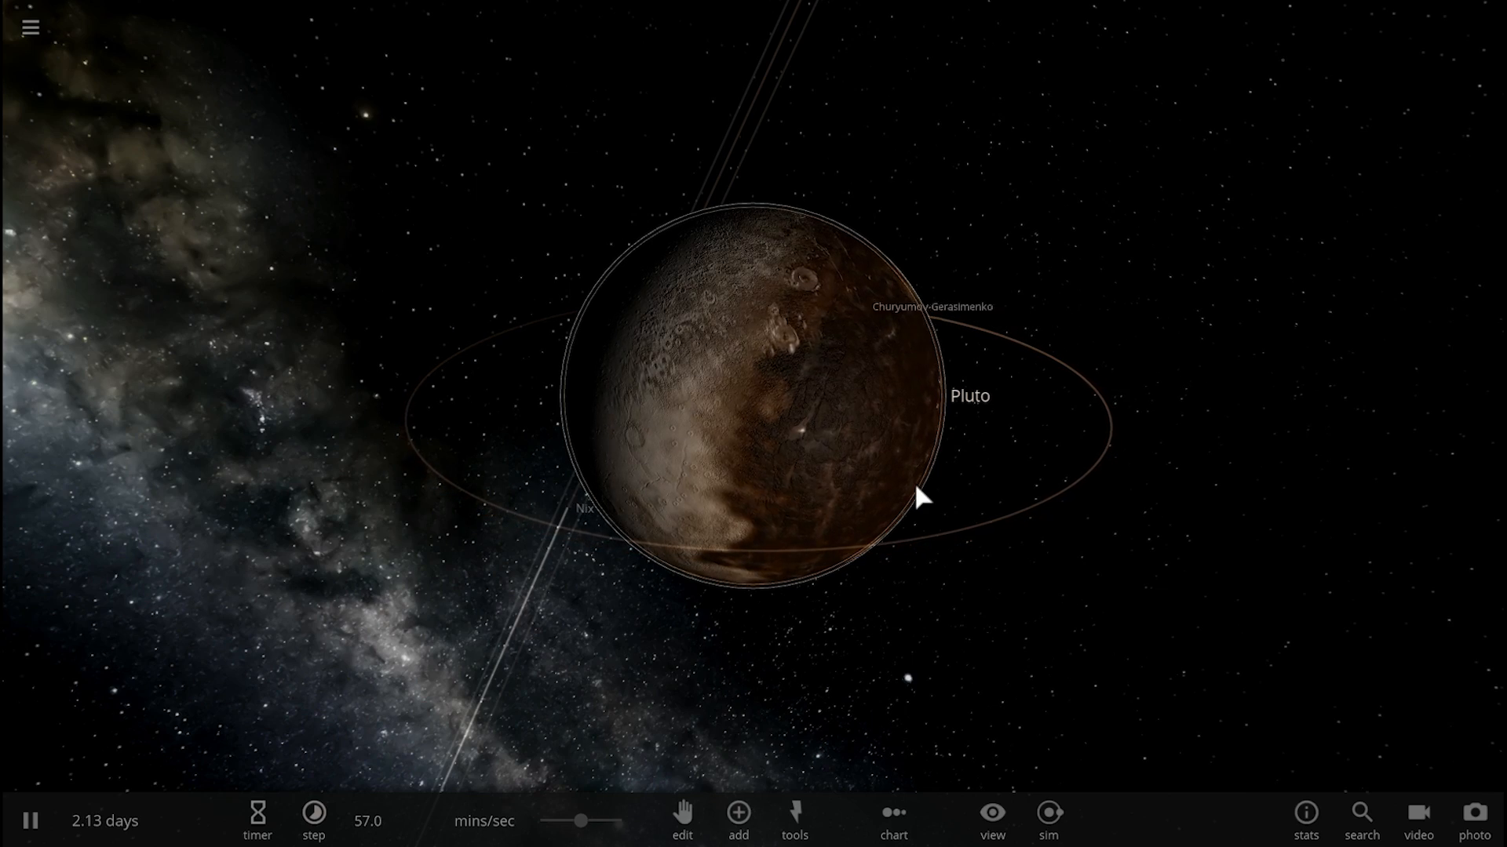
left_click_drag(915, 481, 777, 511)
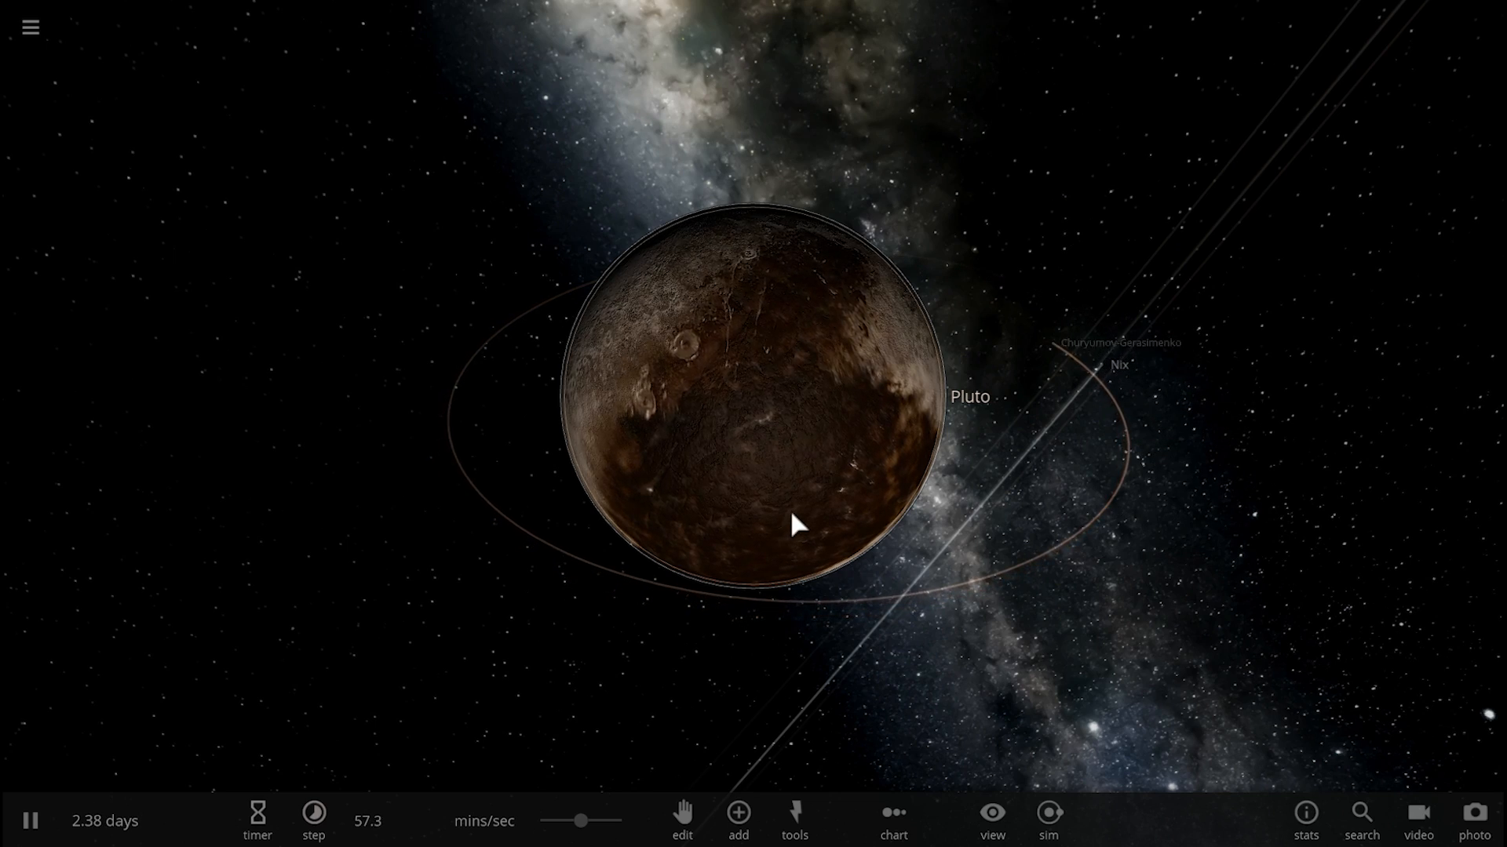
- Keep tilting and rotating the view around Pluto and its orbiting comet
left_click_drag(791, 509, 700, 496)
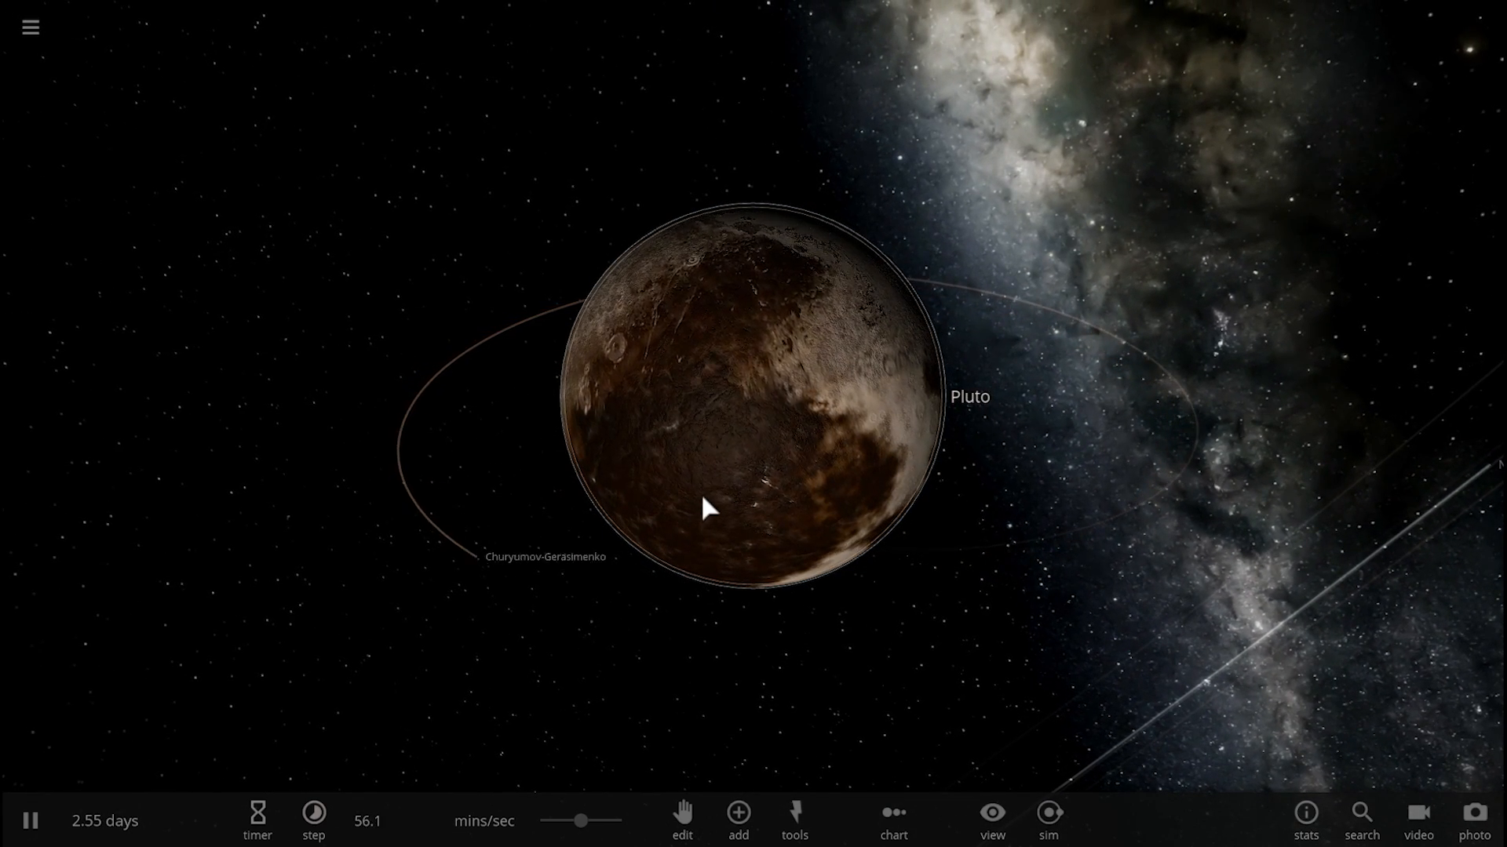
left_click_drag(748, 438, 620, 435)
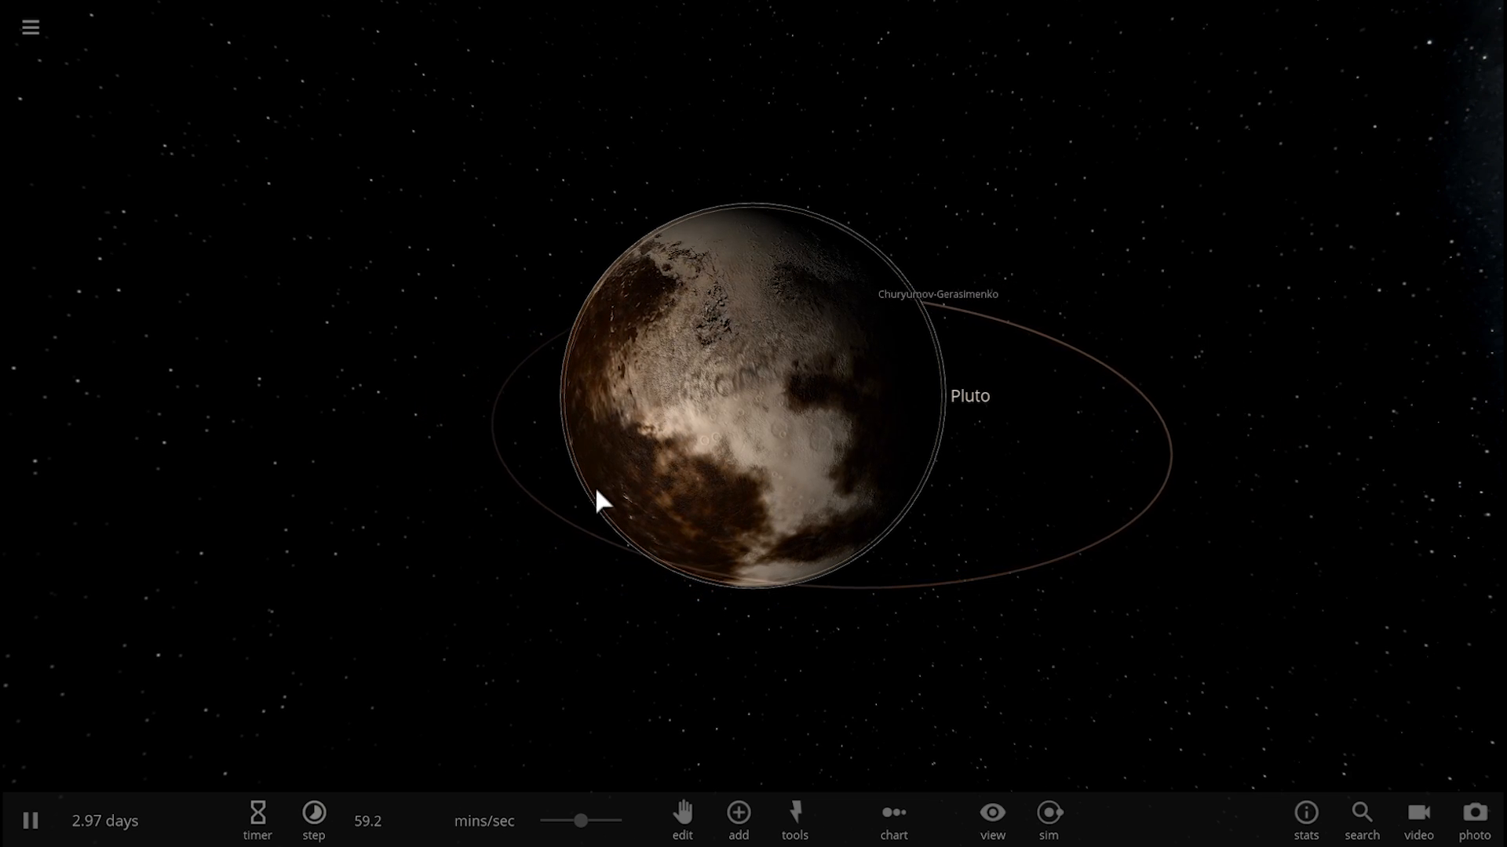
left_click_drag(595, 487, 663, 459)
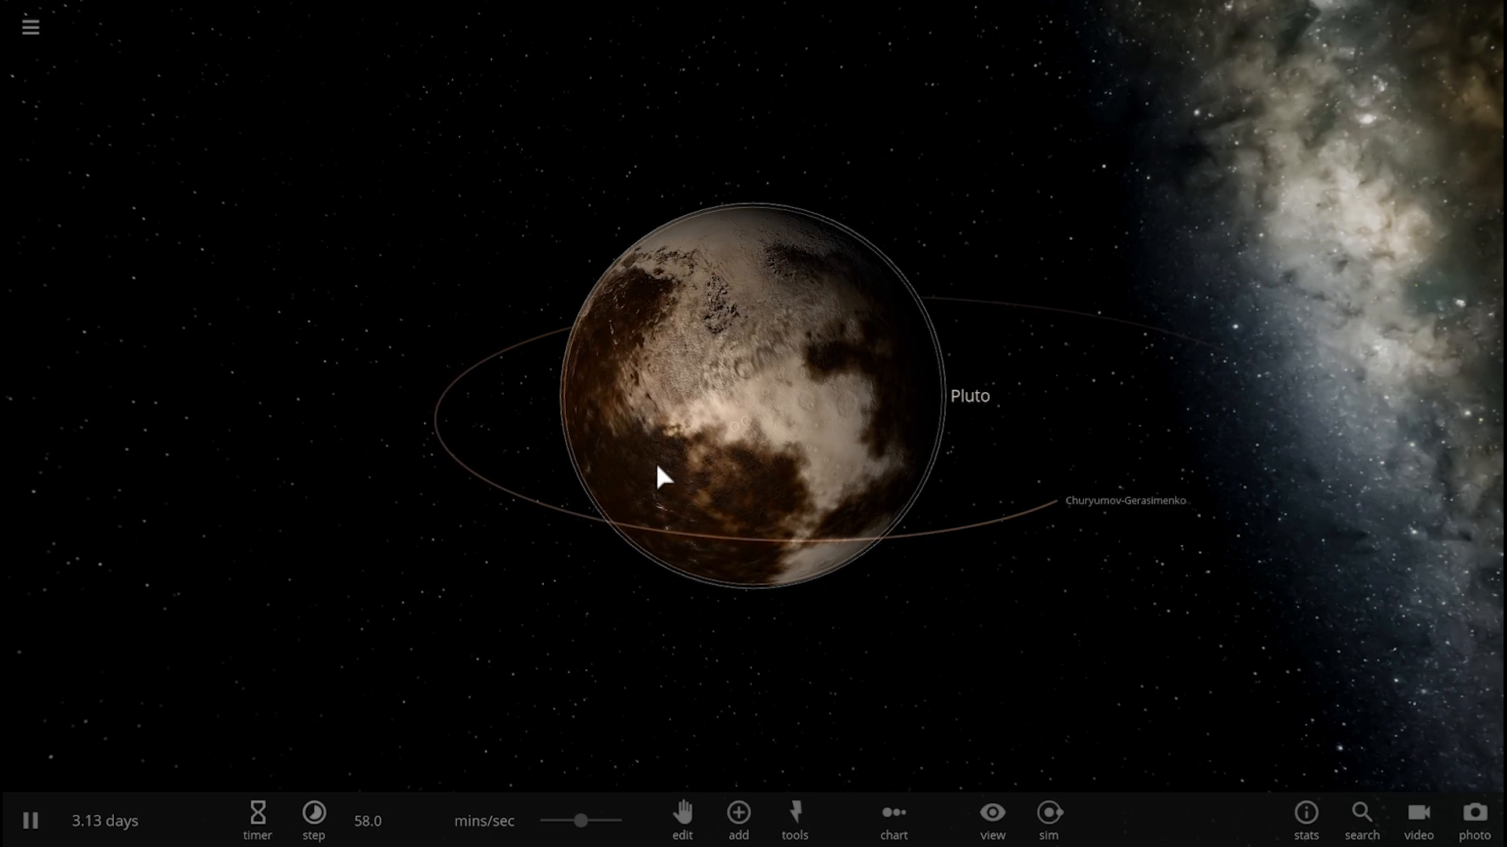
scroll(683, 435, "up", 4)
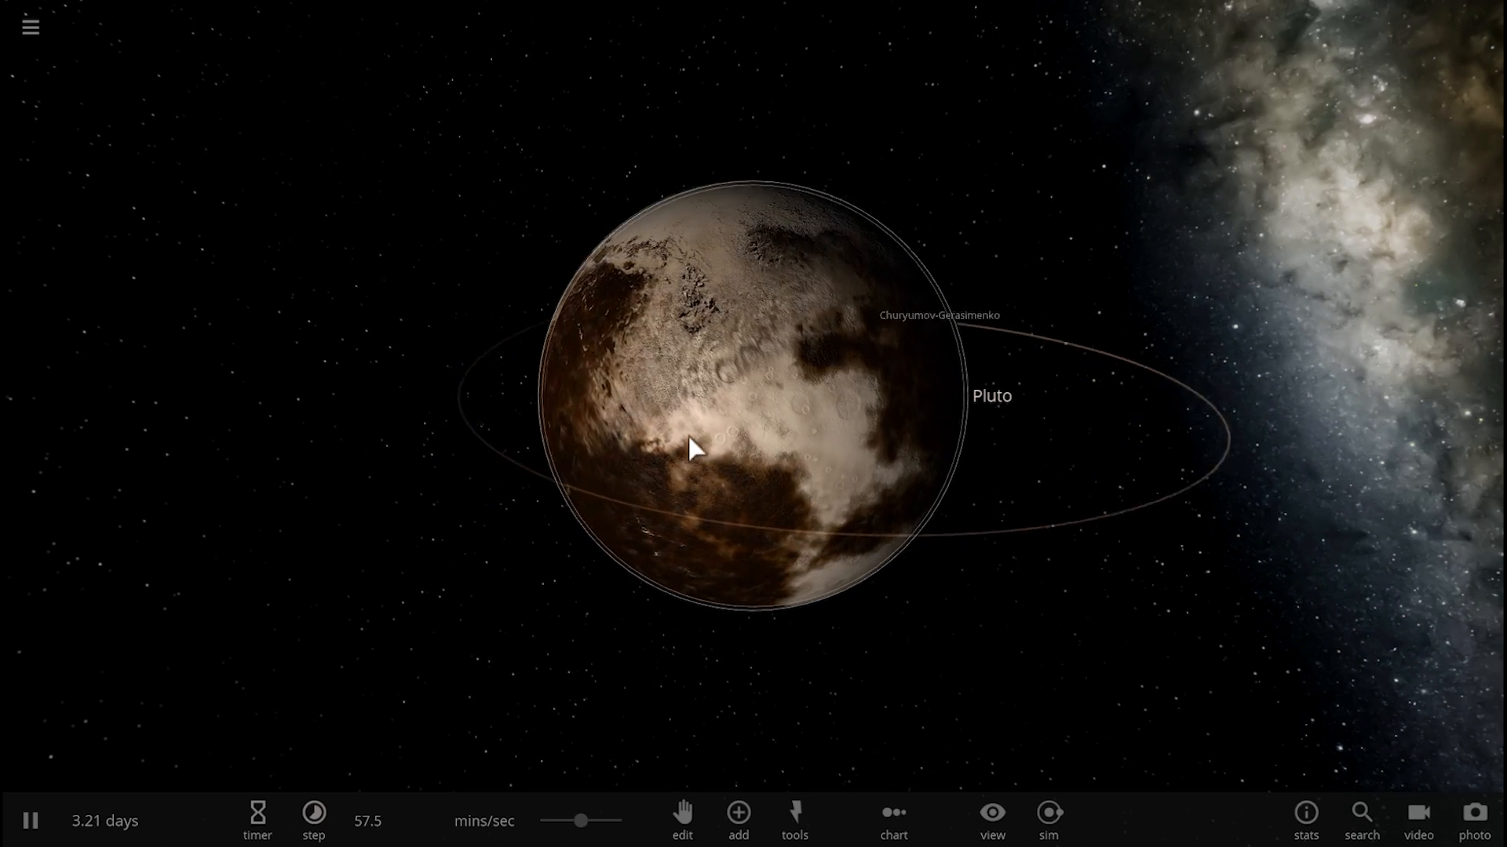
left_click_drag(691, 437, 830, 481)
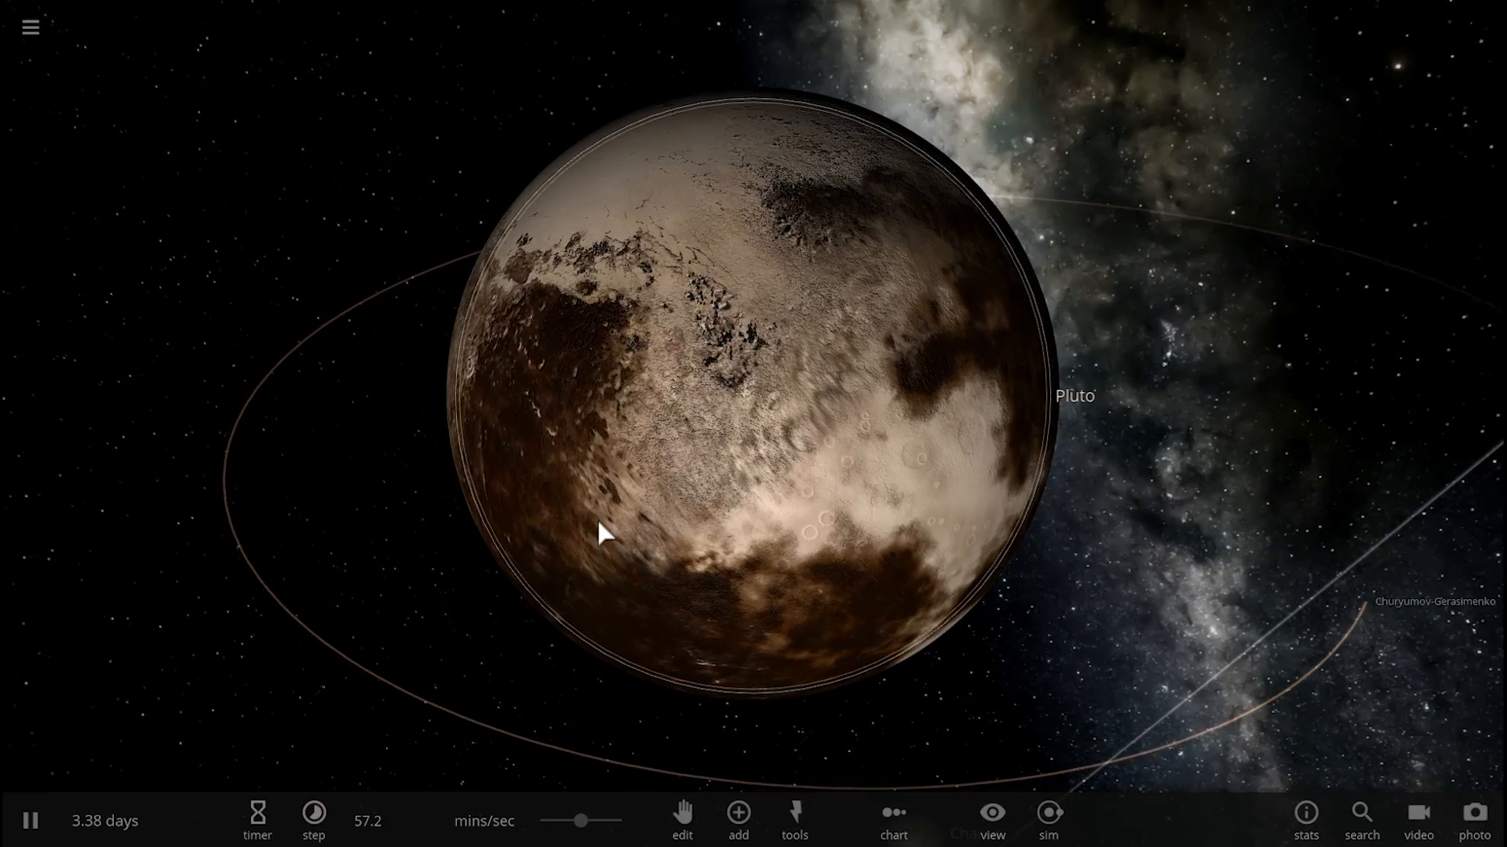
left_click_drag(841, 562, 875, 547)
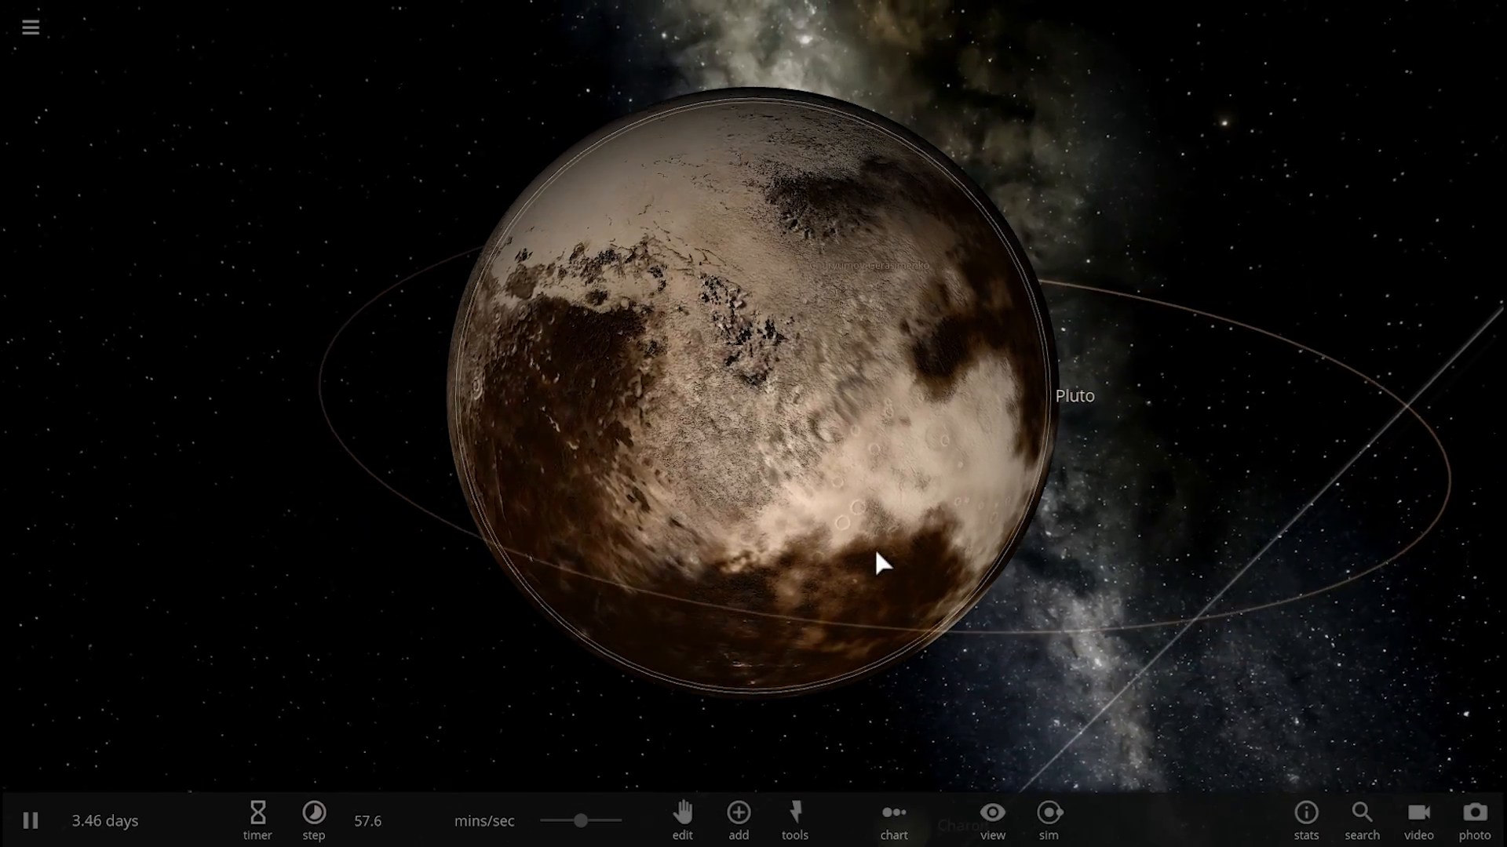
- Select comet Churyumov-Gerasimenko for its details and watch its orbit while the simulation runs
key("space")
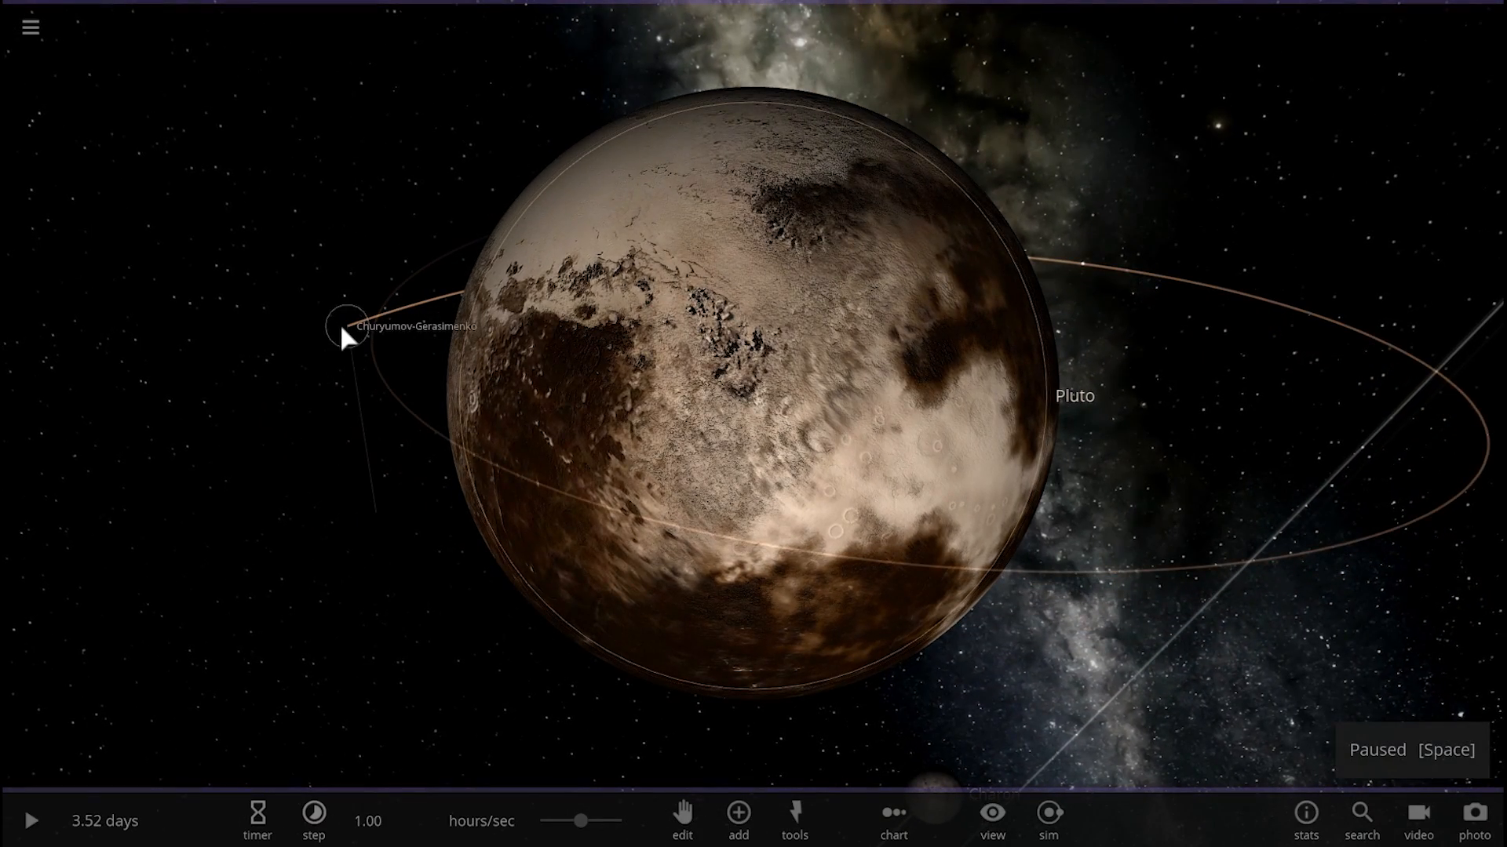
left_click(340, 324)
key("space")
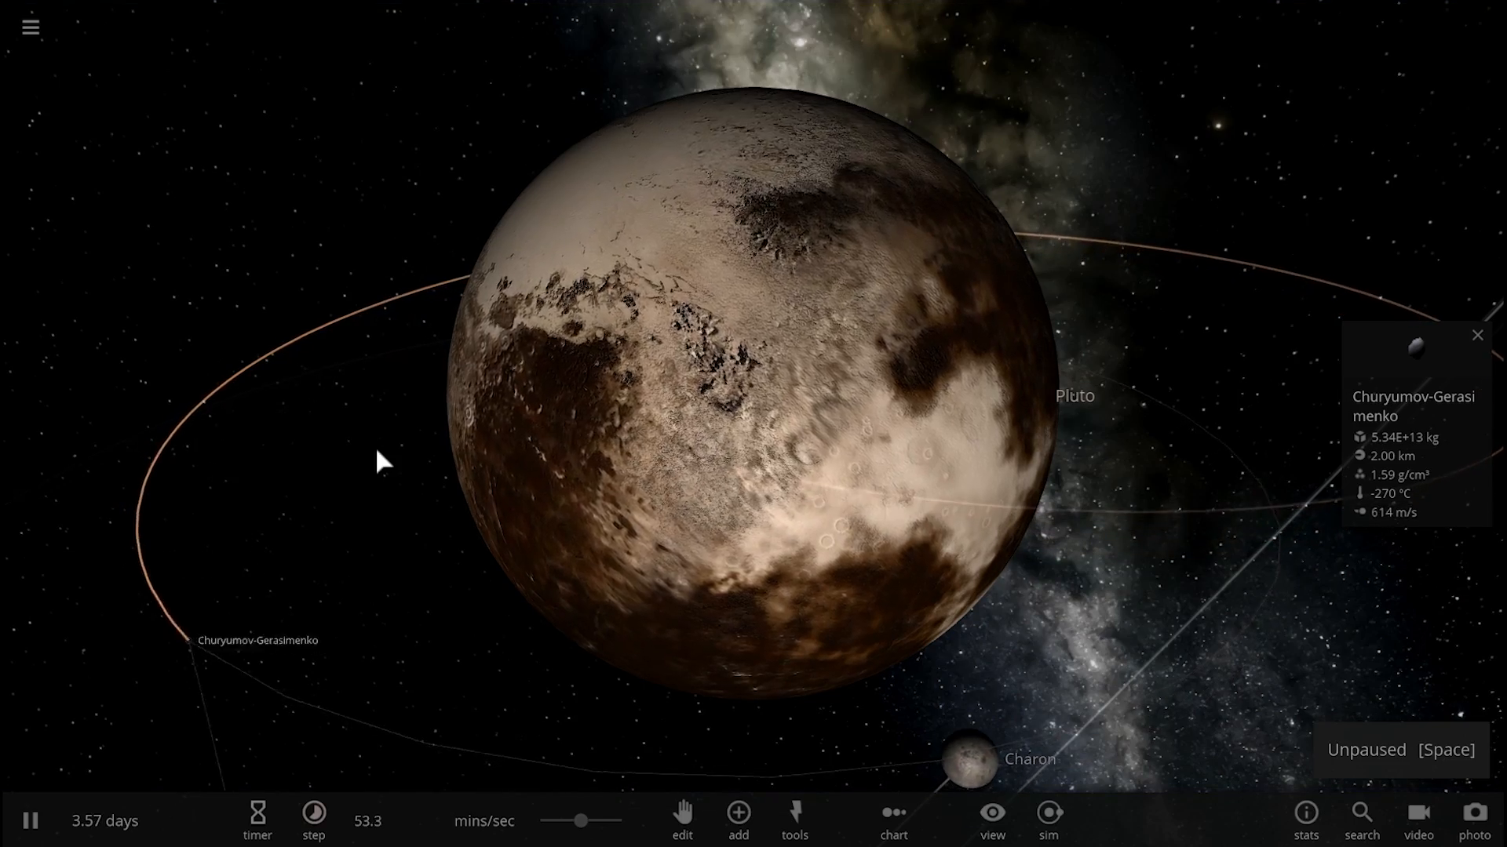
mouse_move(376, 446)
left_mouse_down()
mouse_move(627, 401)
mouse_move(740, 487)
left_mouse_up()
scroll(689, 354, "down", 3)
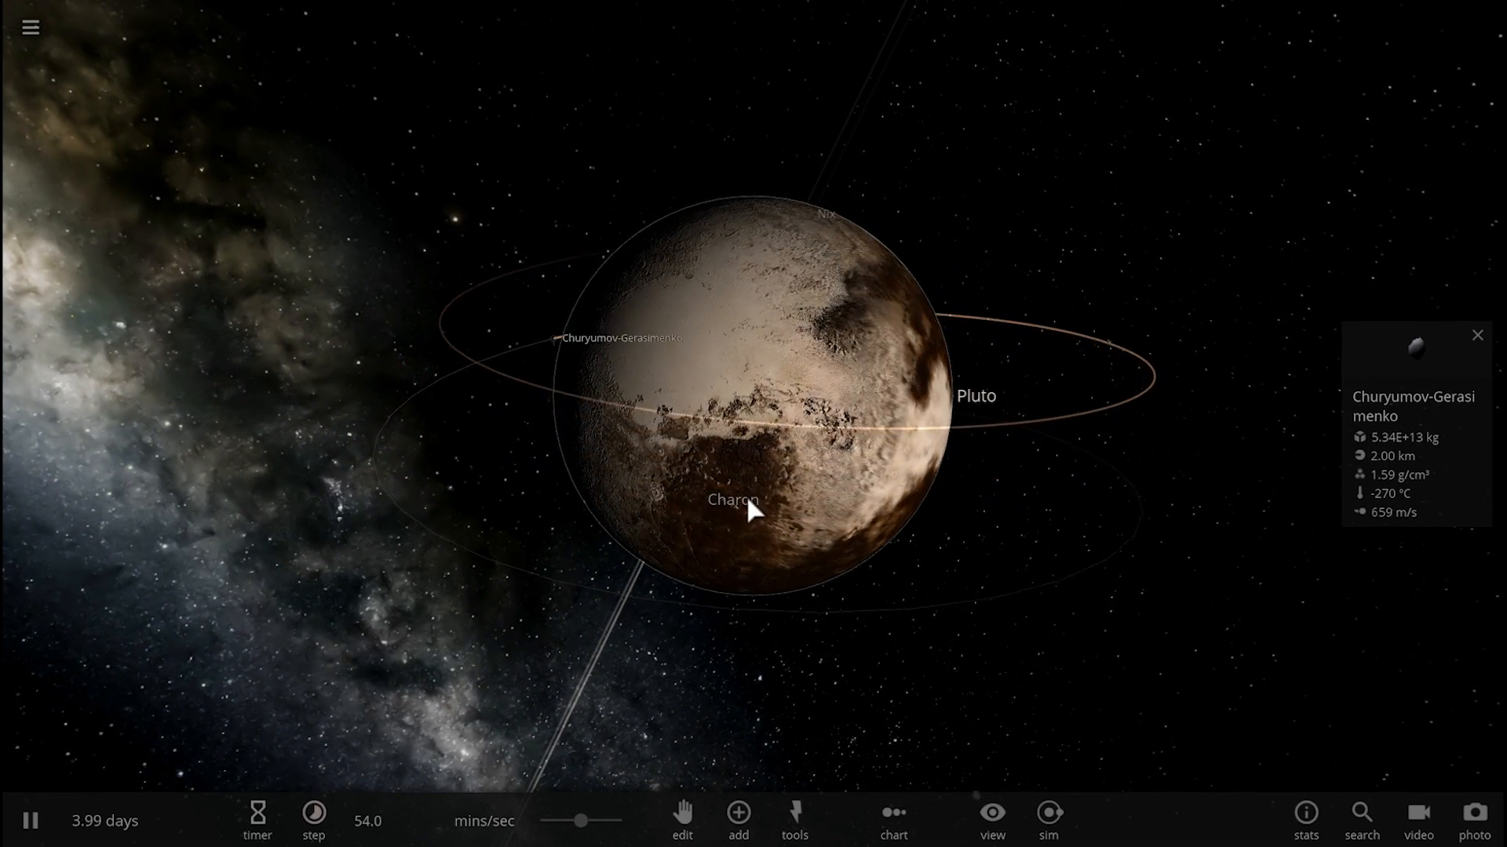
mouse_move(746, 496)
left_mouse_down()
mouse_move(709, 497)
mouse_move(710, 444)
left_mouse_up()
scroll(760, 476, "up", 3)
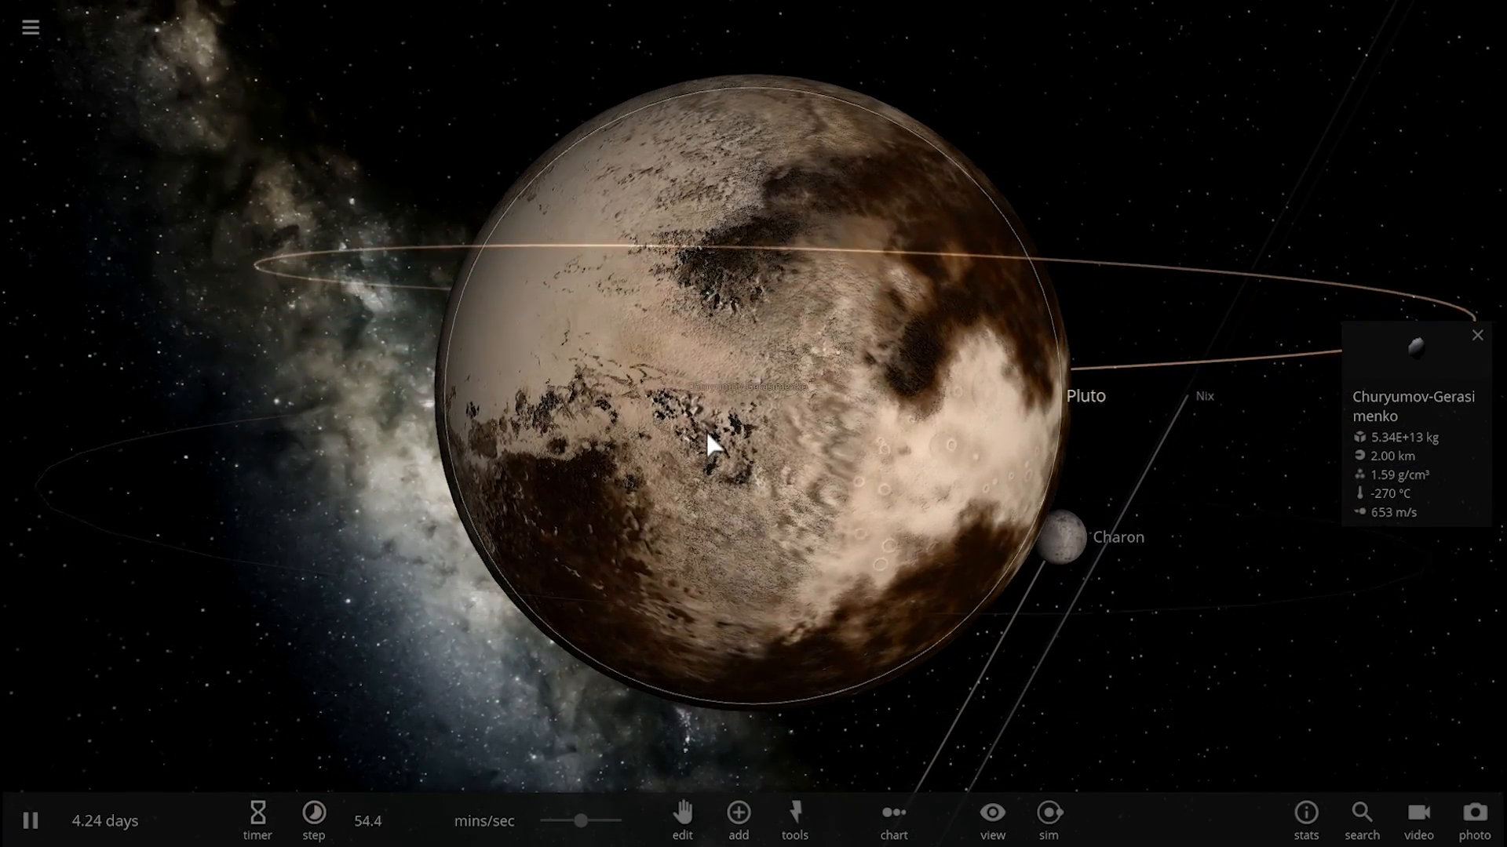
mouse_move(709, 444)
left_mouse_down()
mouse_move(632, 401)
mouse_move(824, 335)
mouse_move(804, 343)
mouse_move(810, 427)
mouse_move(779, 389)
left_mouse_up()
- Select Pluto to show its 1186 km radius and 1.31E+22 kg mass as the simulation runs on
key("space")
key("space")
scroll(799, 331, "down", 3)
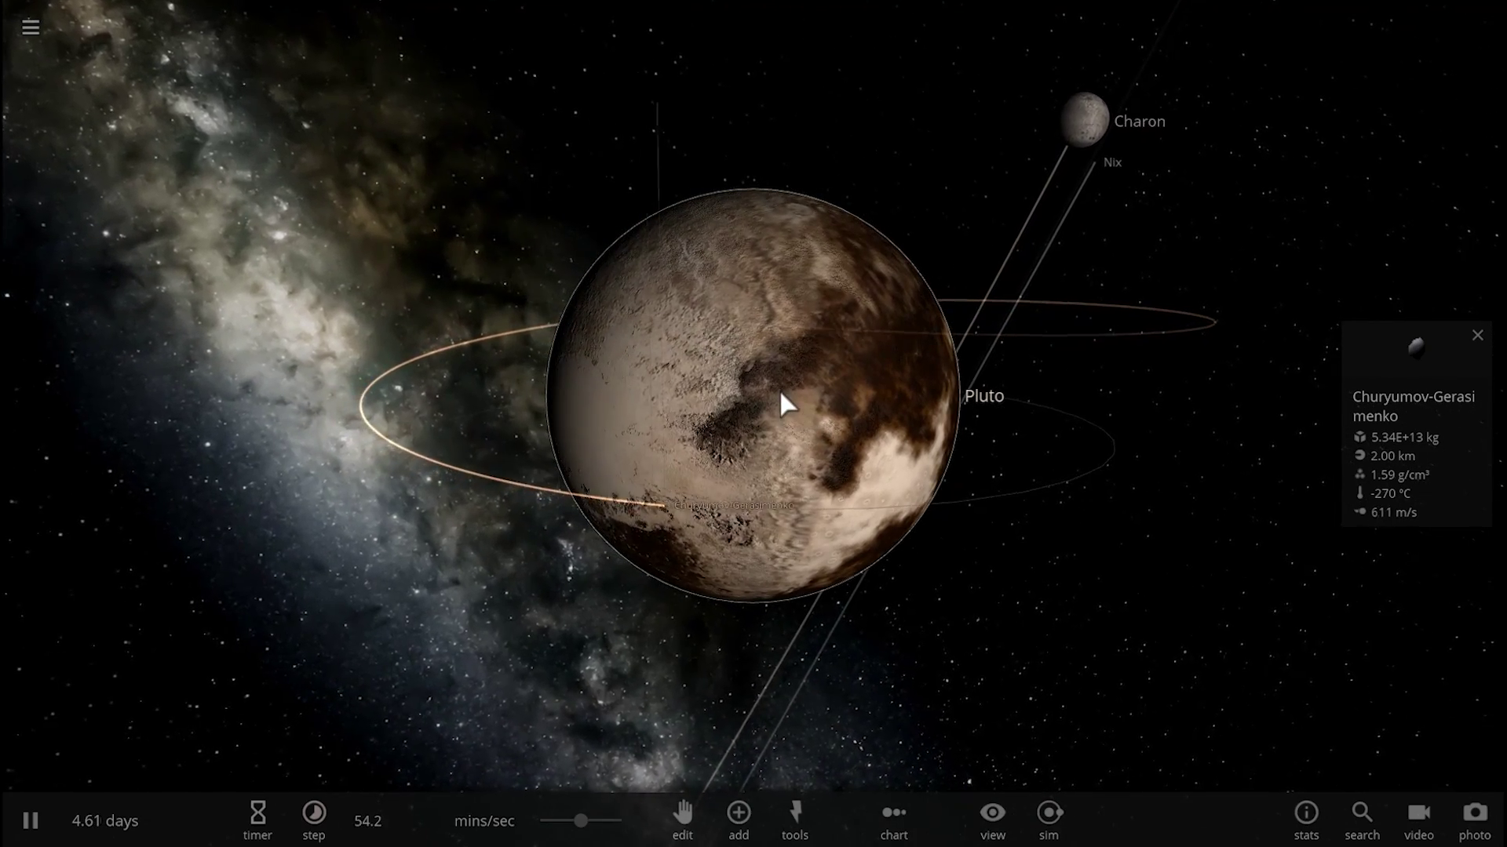
left_click(780, 389)
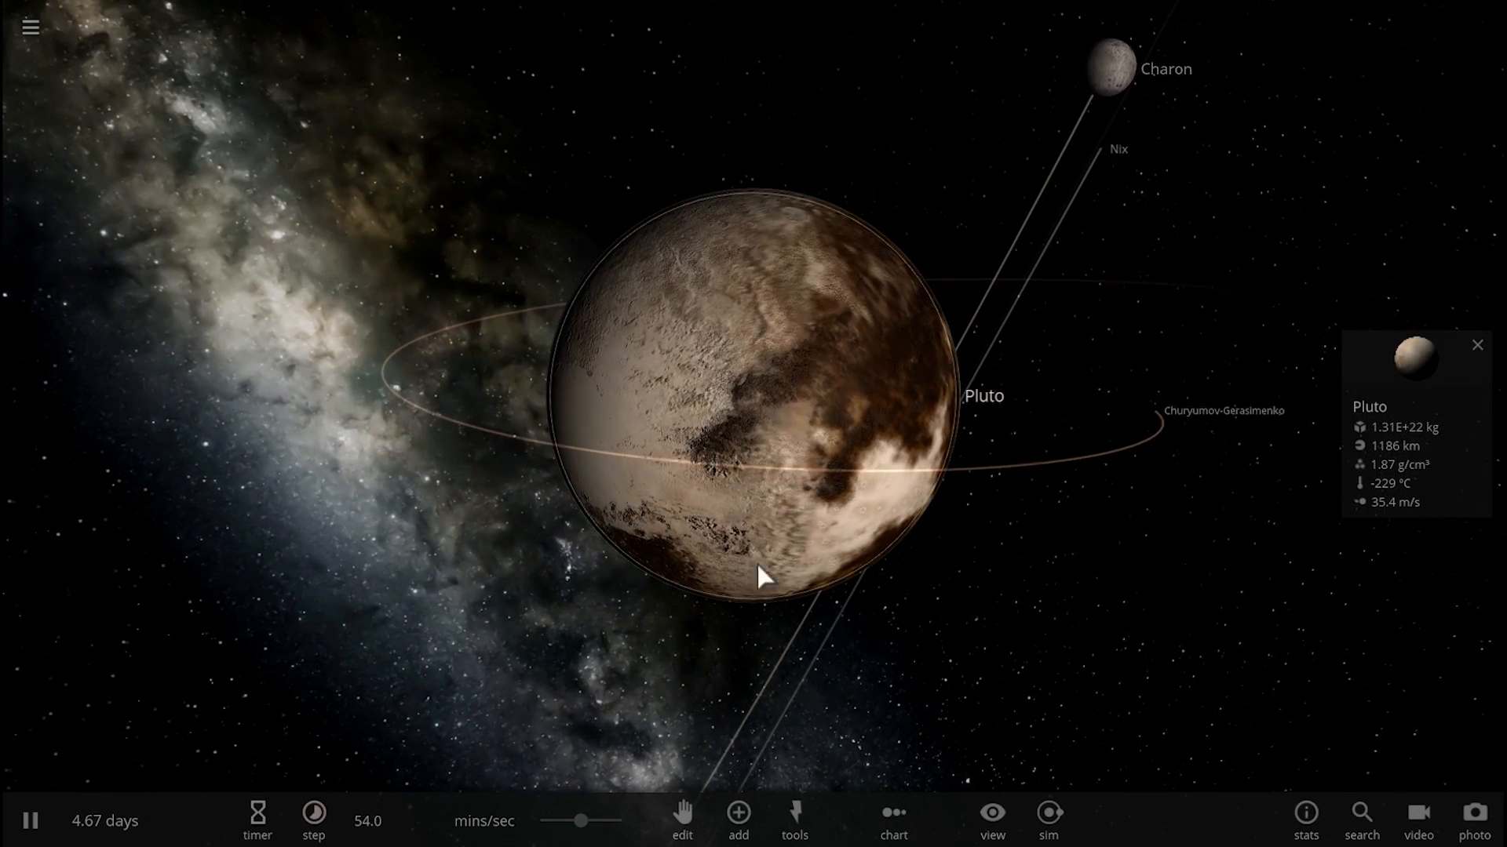
left_click_drag(644, 468, 663, 461)
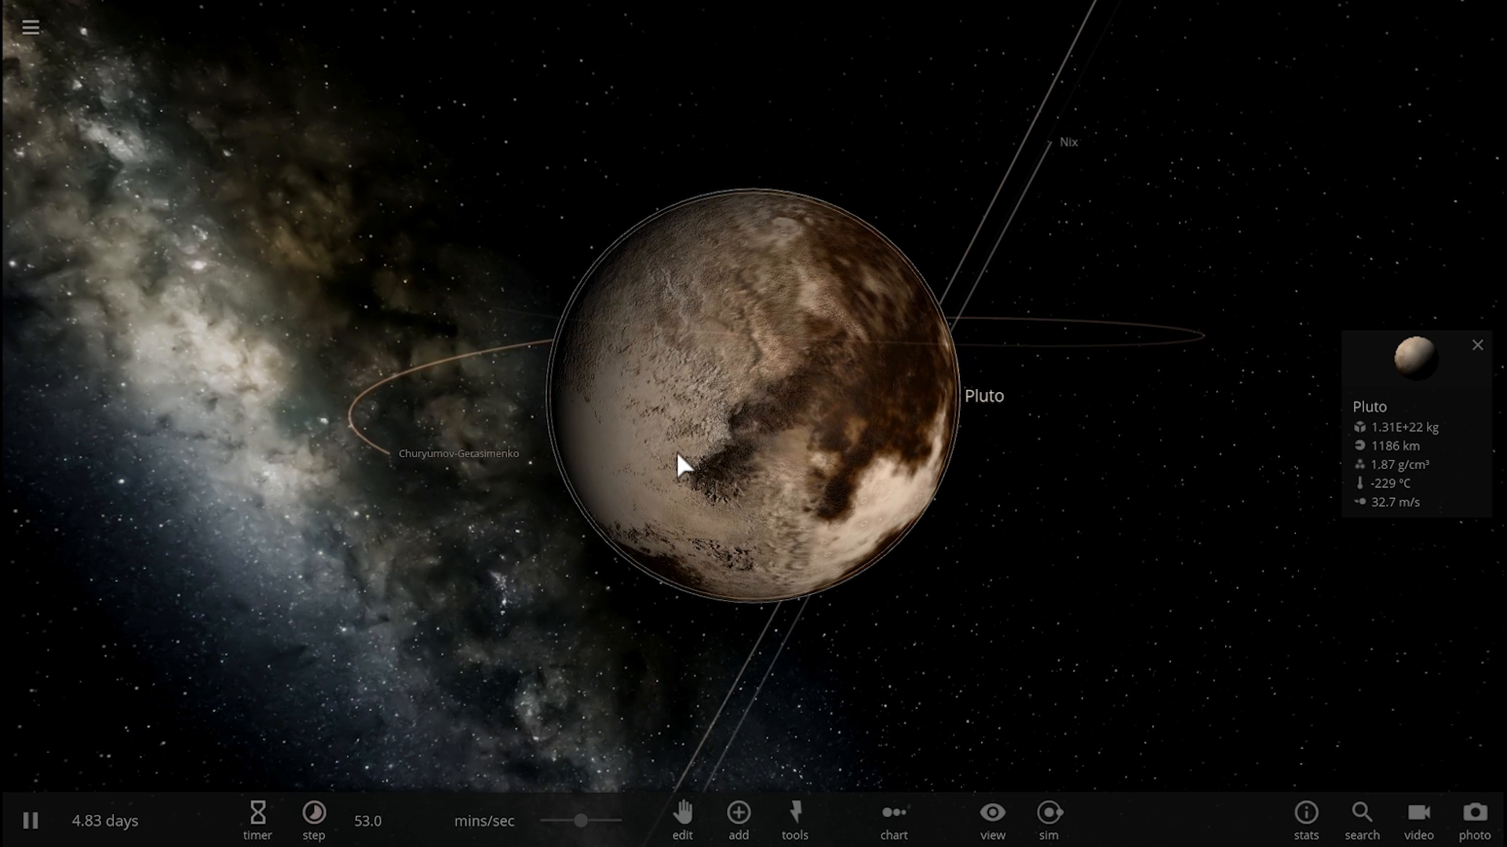
scroll(664, 461, "down", 3)
left_click_drag(675, 450, 739, 411)
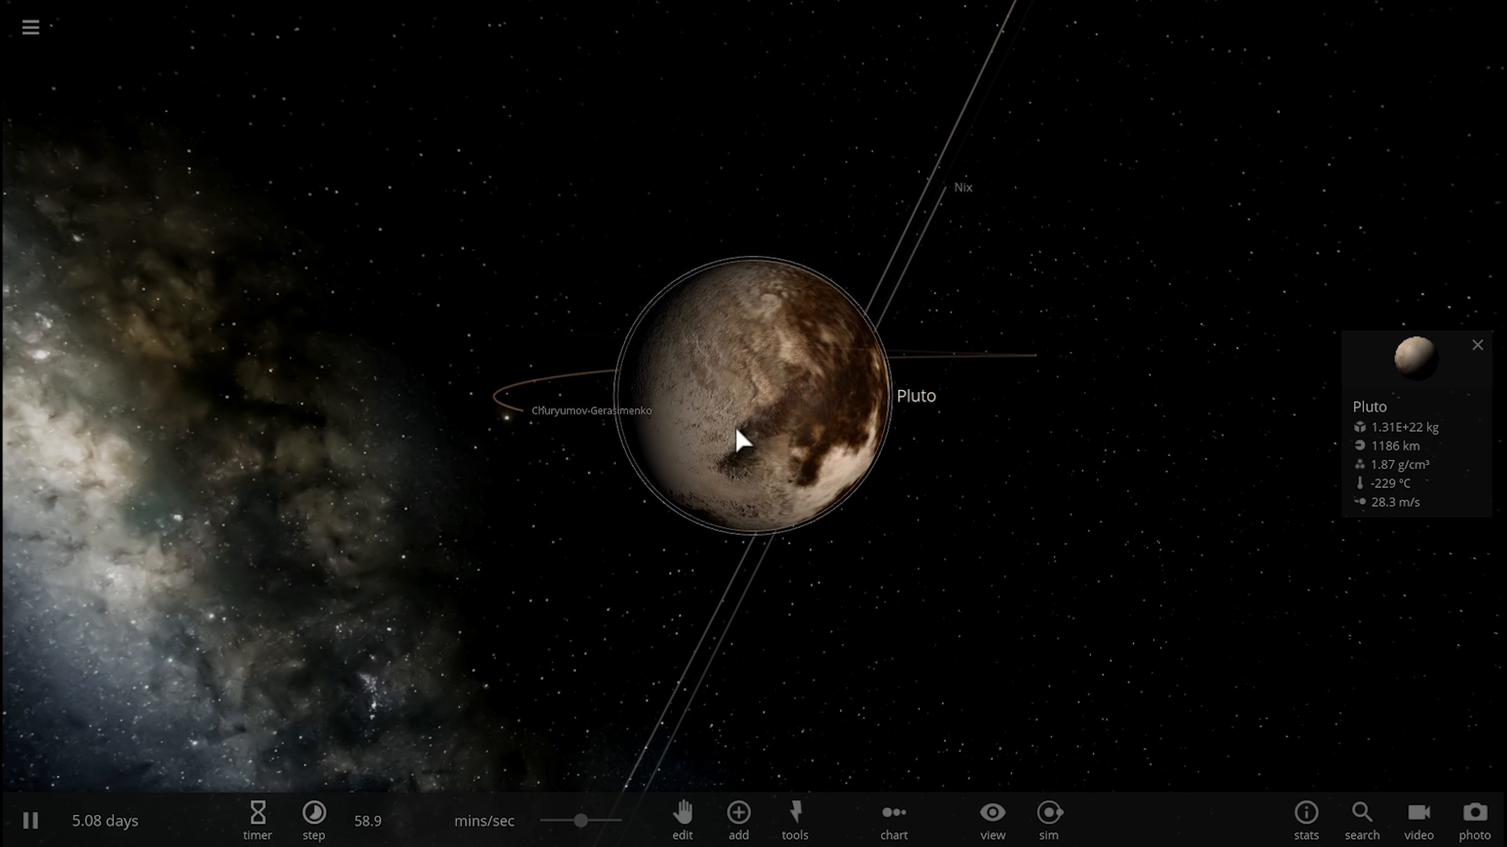
- Start a new empty simulation from the main menu
left_click_drag(739, 428, 758, 435)
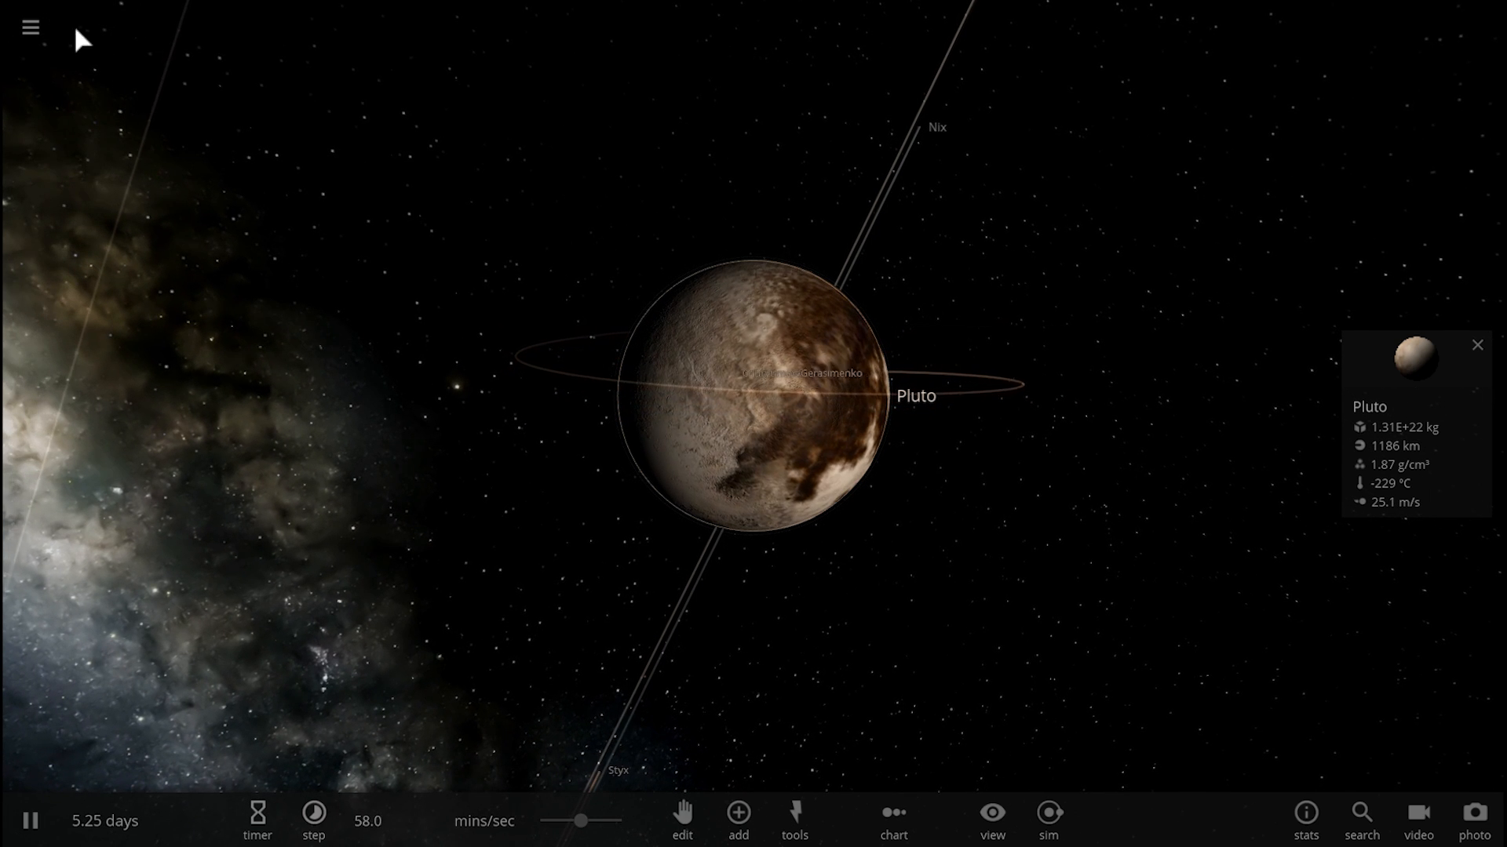
left_click(31, 27)
left_click(31, 27)
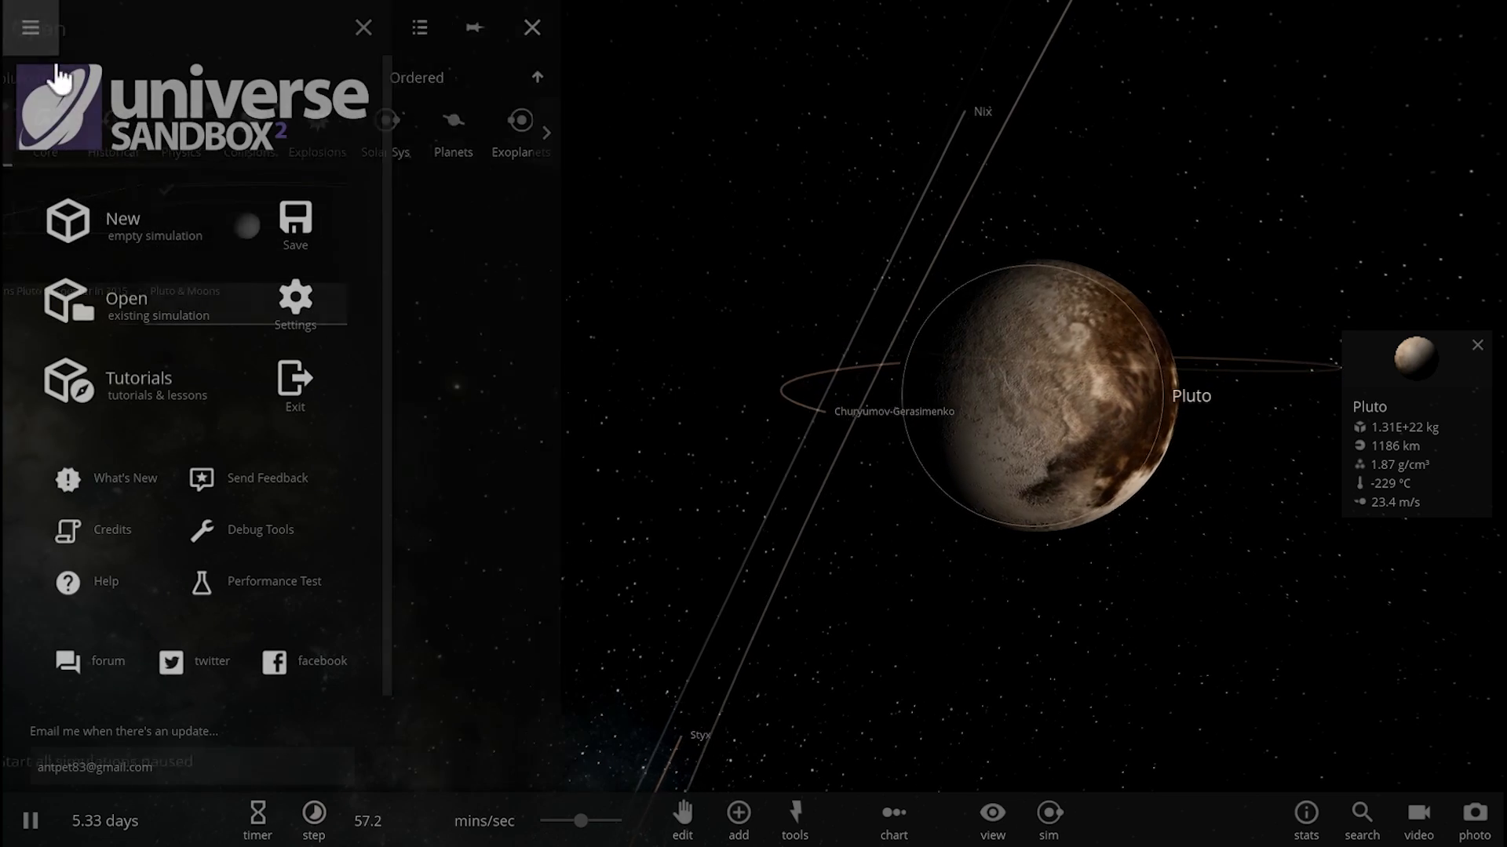
left_click(114, 213)
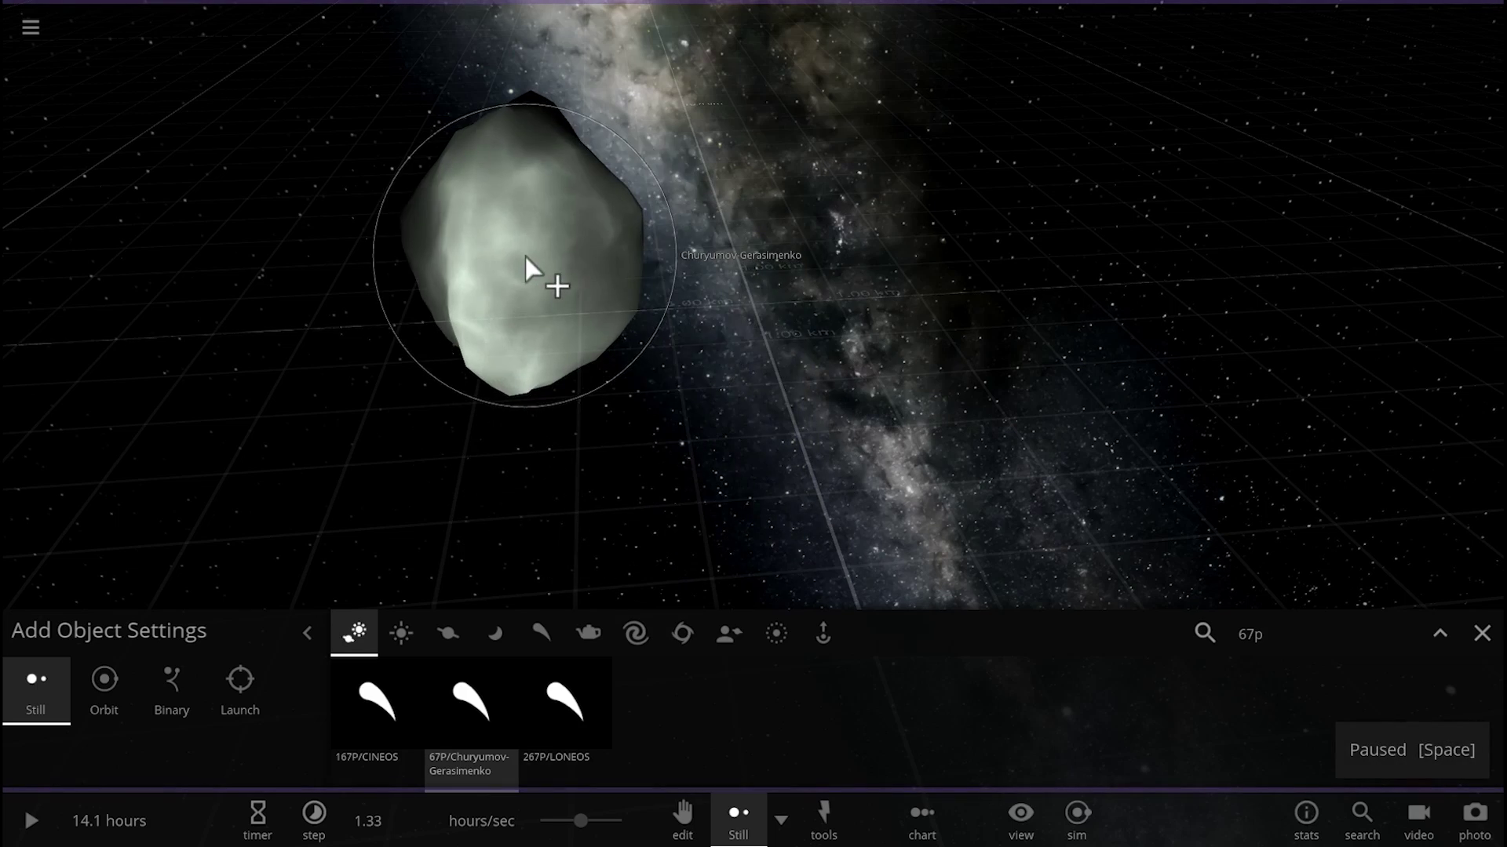
- Place nine still 67P comets scattered through empty space and set the simulation running
left_click(525, 271)
left_click(1067, 216)
left_click(981, 410)
left_click(666, 463)
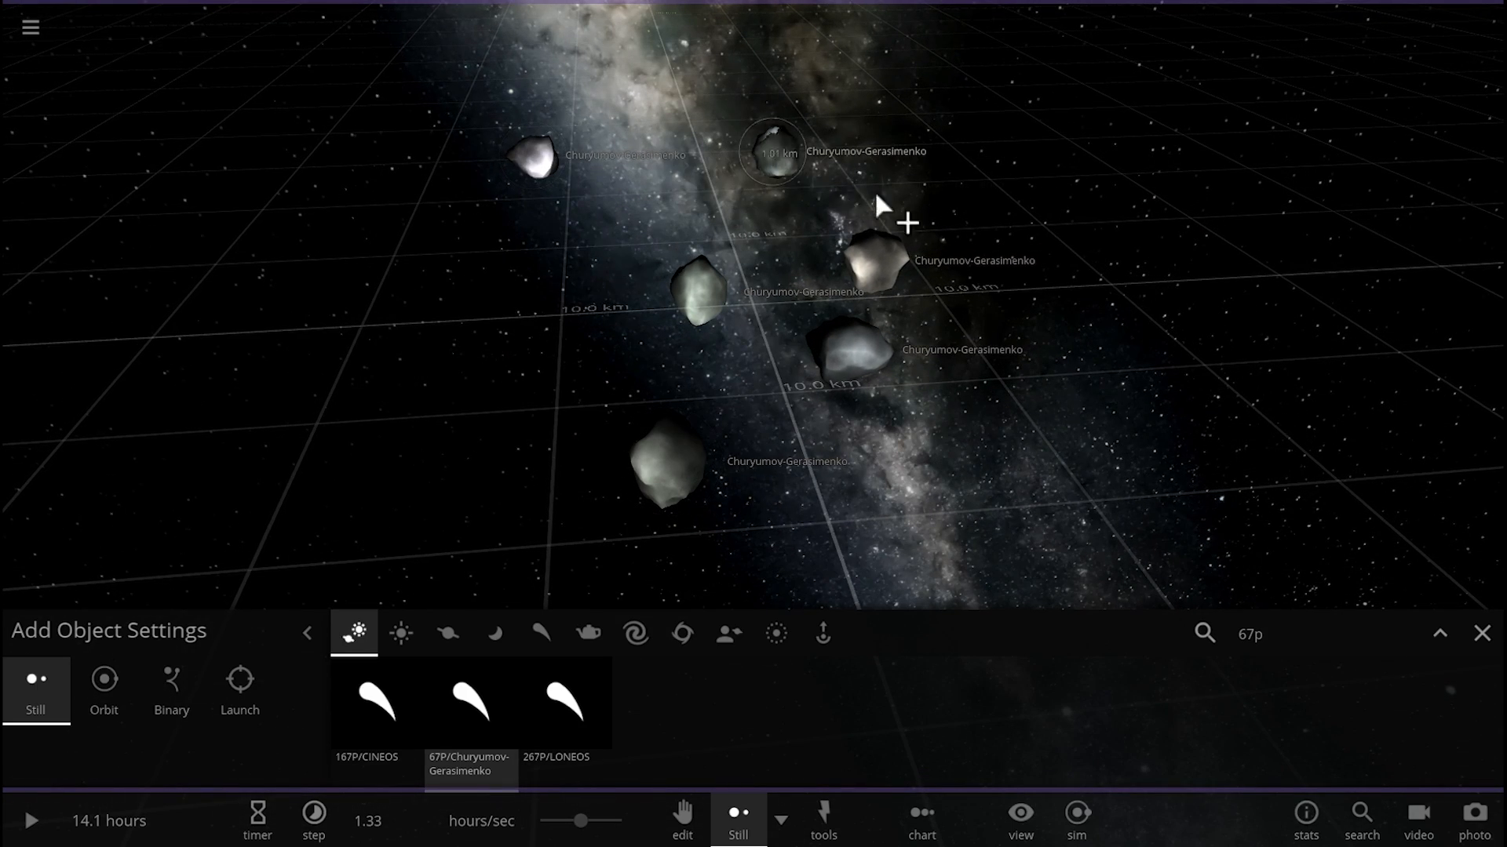
left_click(999, 253)
left_click(1005, 407)
left_click(814, 495)
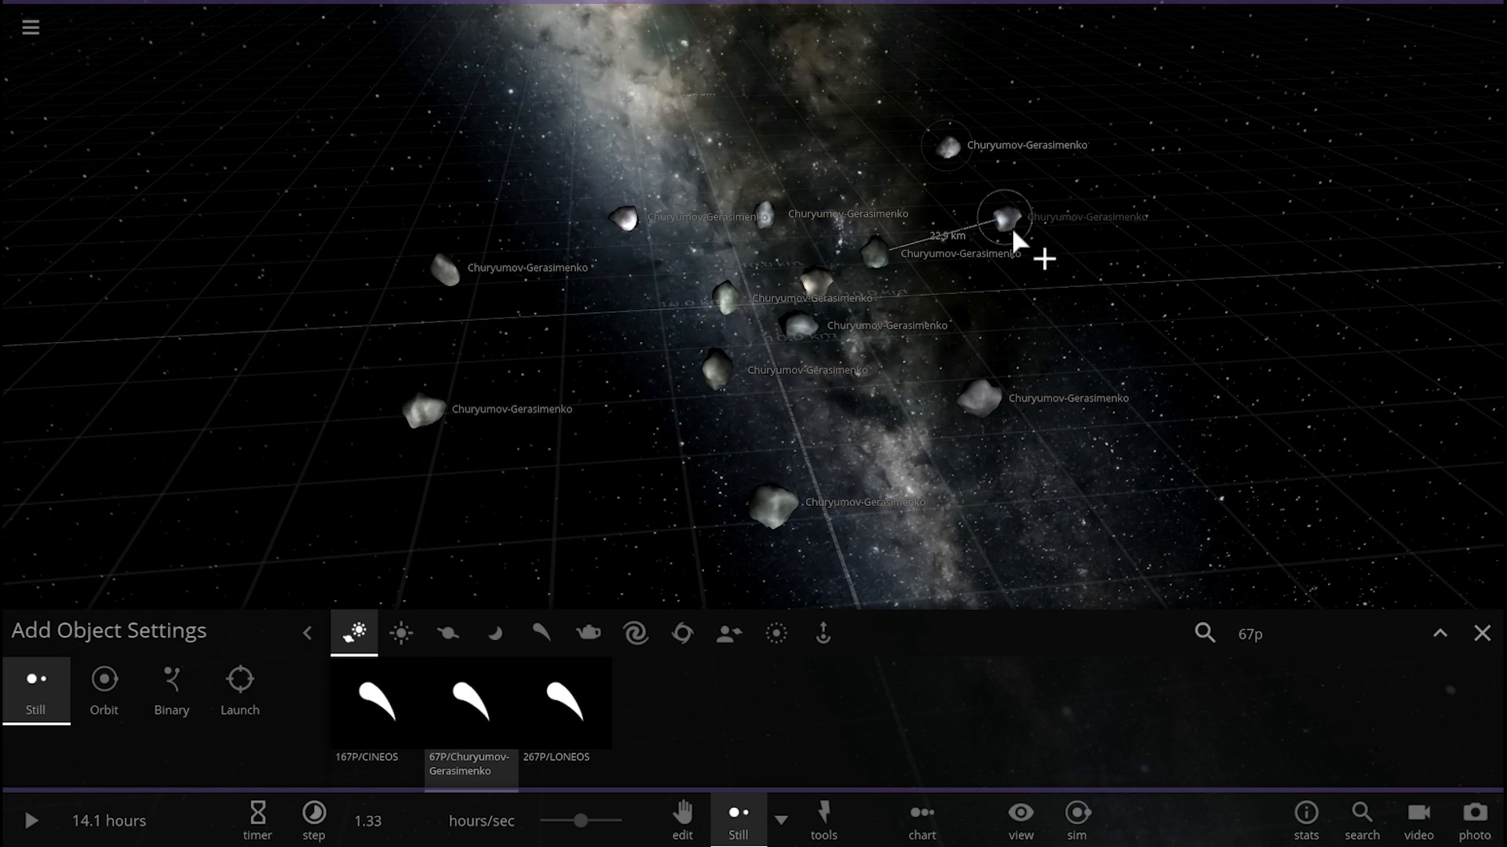
left_click(1148, 500)
left_click(931, 539)
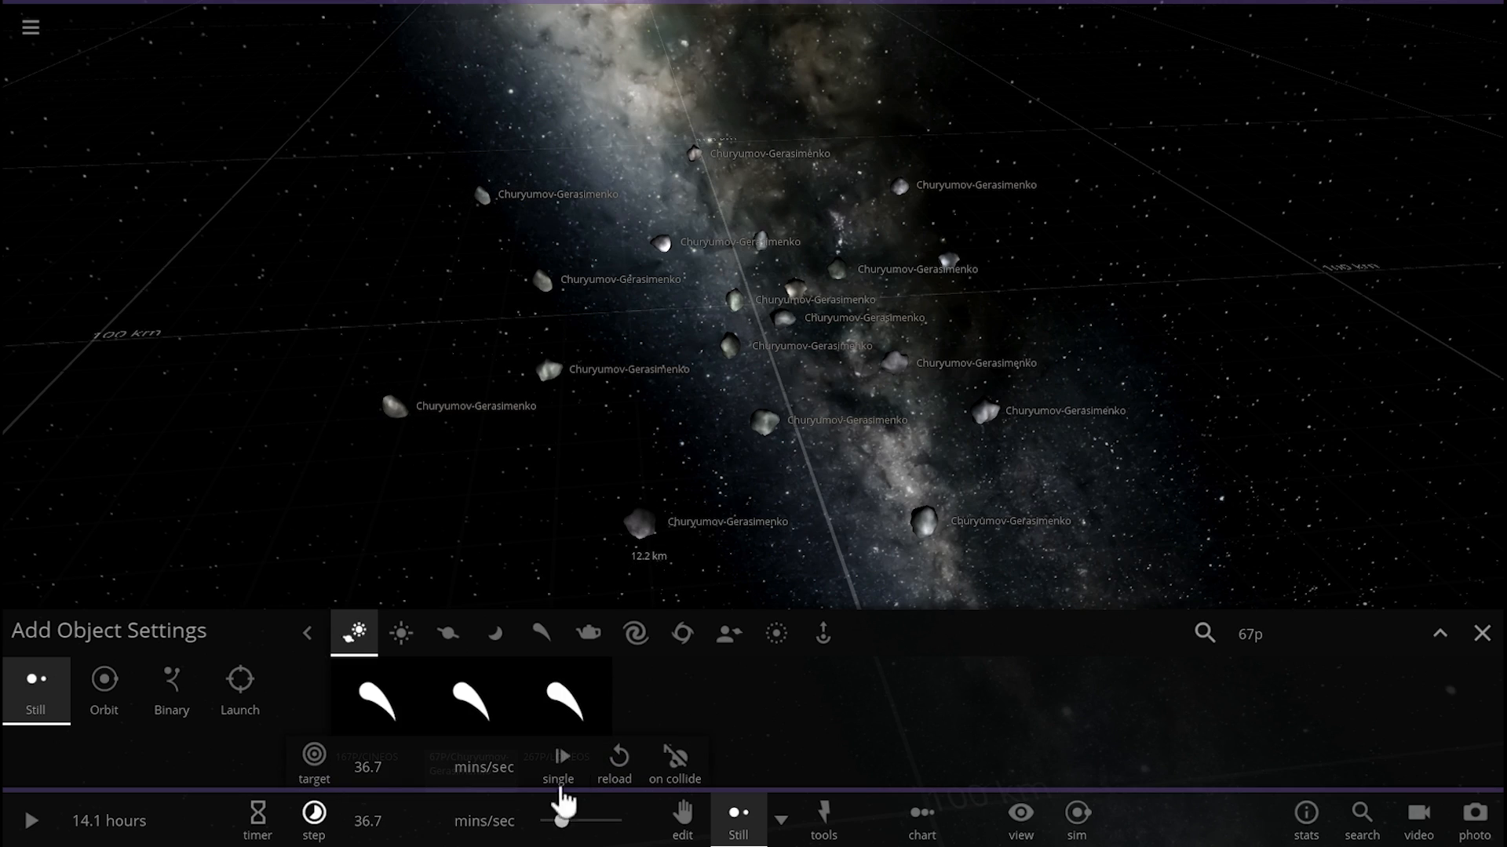
left_click(562, 760)
scroll(797, 432, "up", 5)
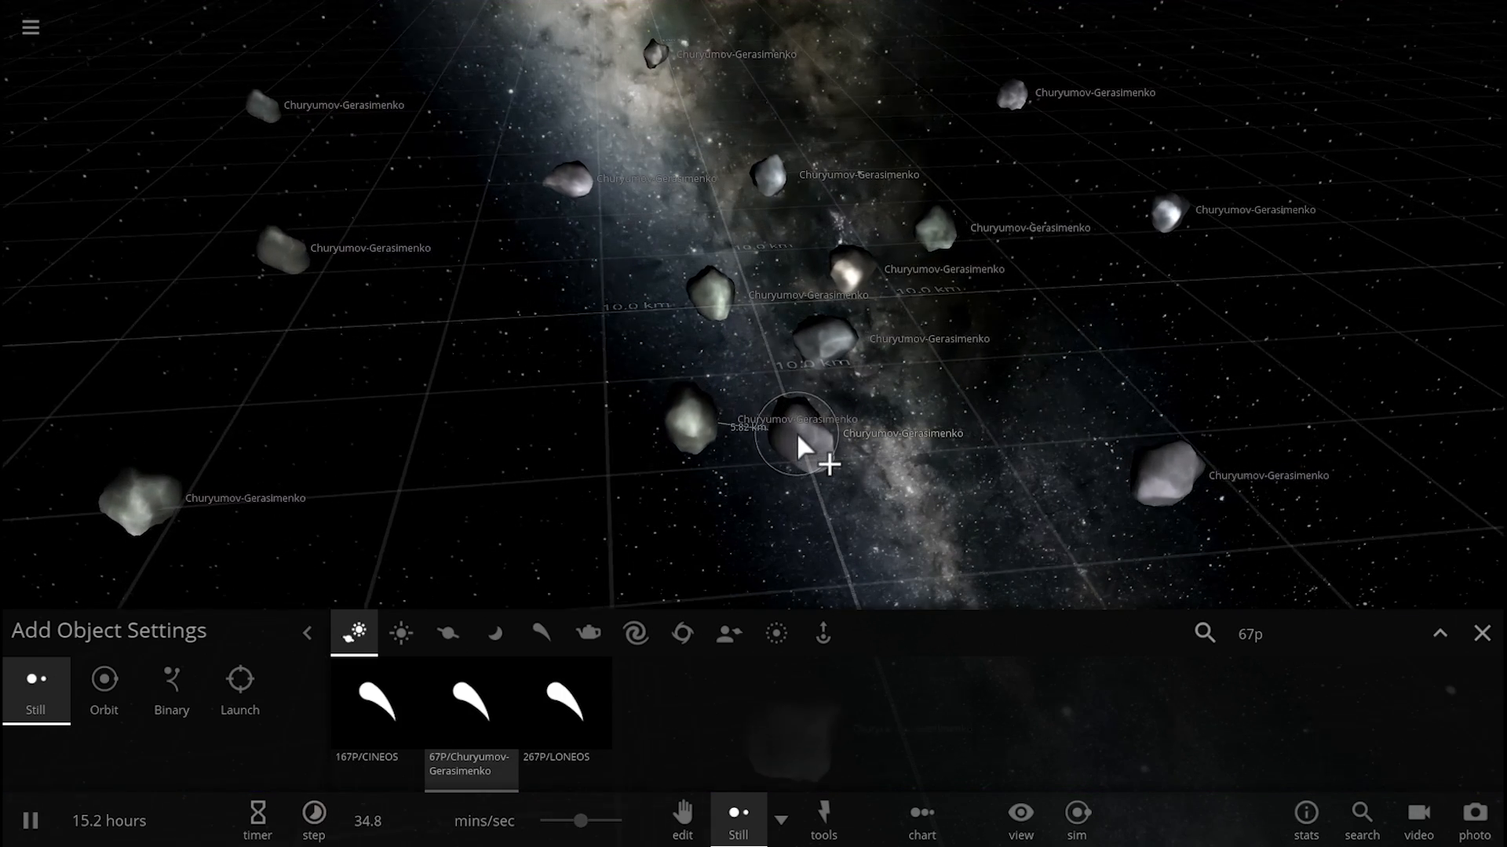
- Orbit the view around the comet cluster as the copies drift together and merge
mouse_move(798, 432)
left_mouse_down()
mouse_move(699, 438)
mouse_move(748, 461)
mouse_move(641, 456)
left_mouse_up()
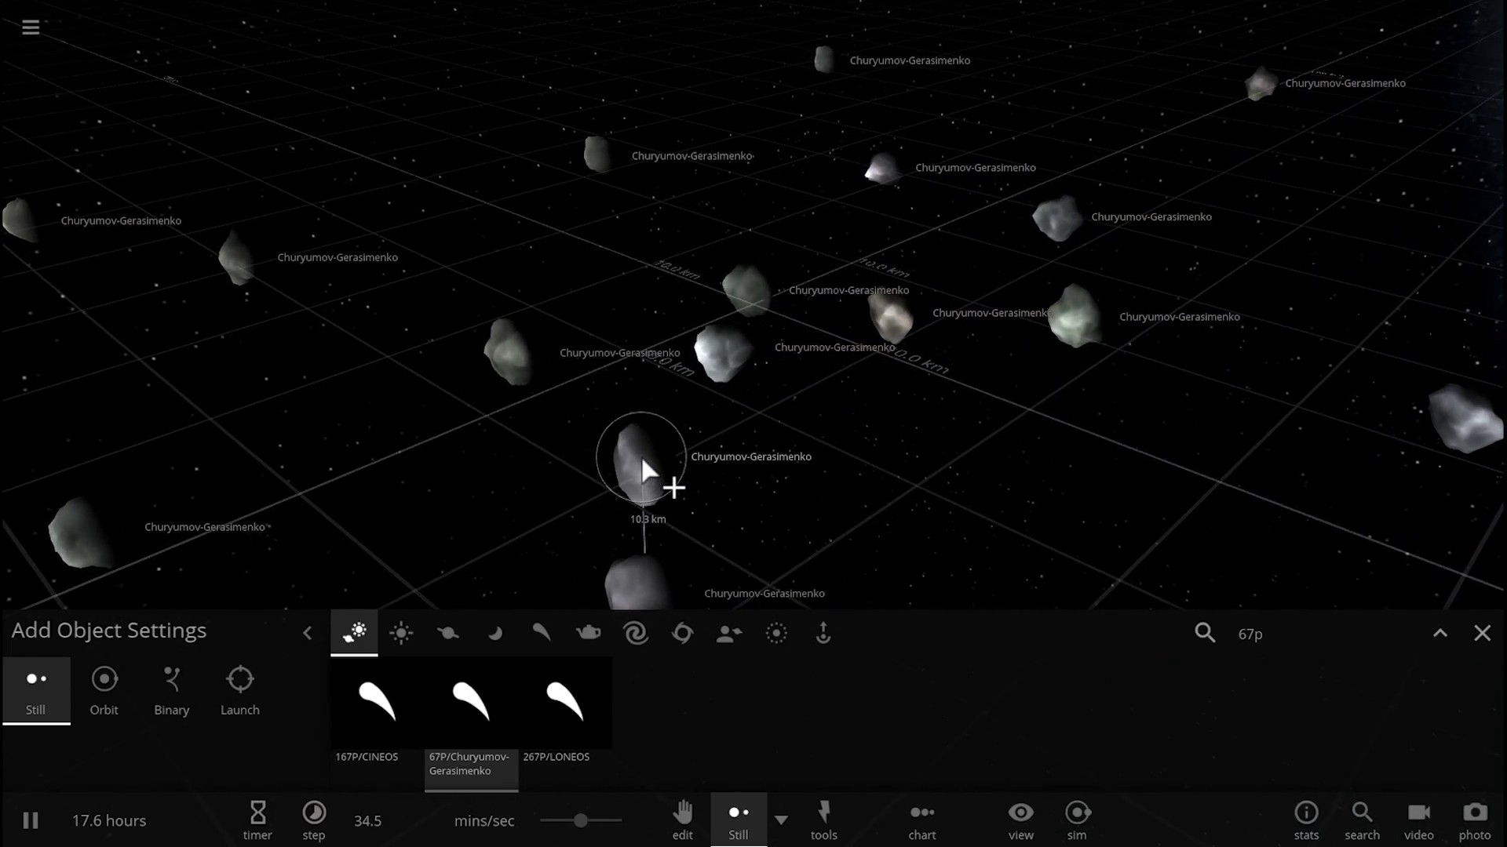
mouse_move(765, 489)
left_mouse_down()
mouse_move(605, 462)
mouse_move(710, 424)
mouse_move(533, 421)
mouse_move(787, 436)
mouse_move(889, 466)
mouse_move(973, 428)
mouse_move(951, 430)
left_mouse_up()
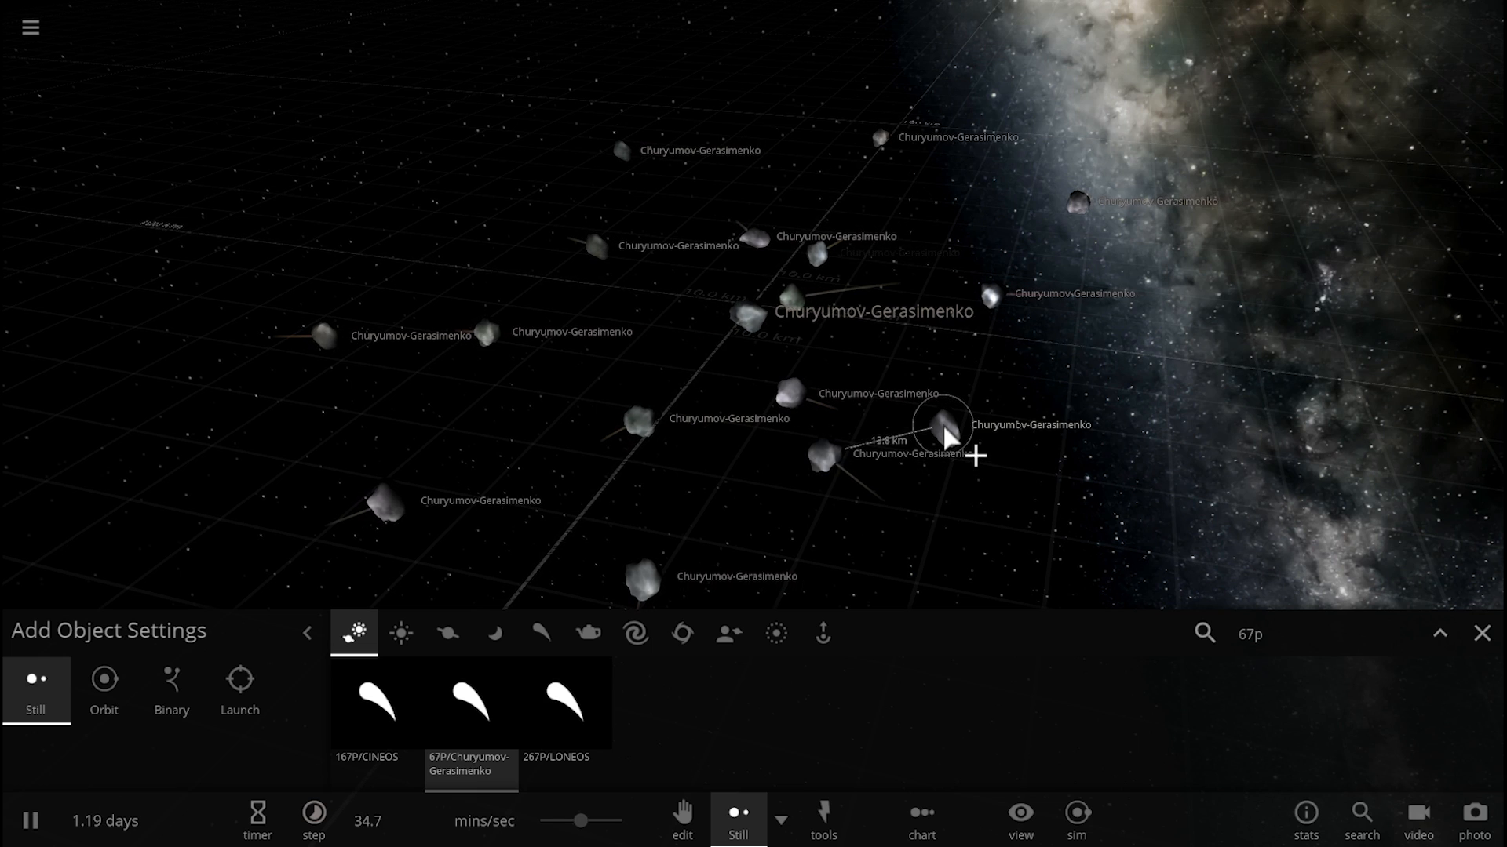
left_click_drag(951, 435, 939, 431)
scroll(938, 431, "up", 3)
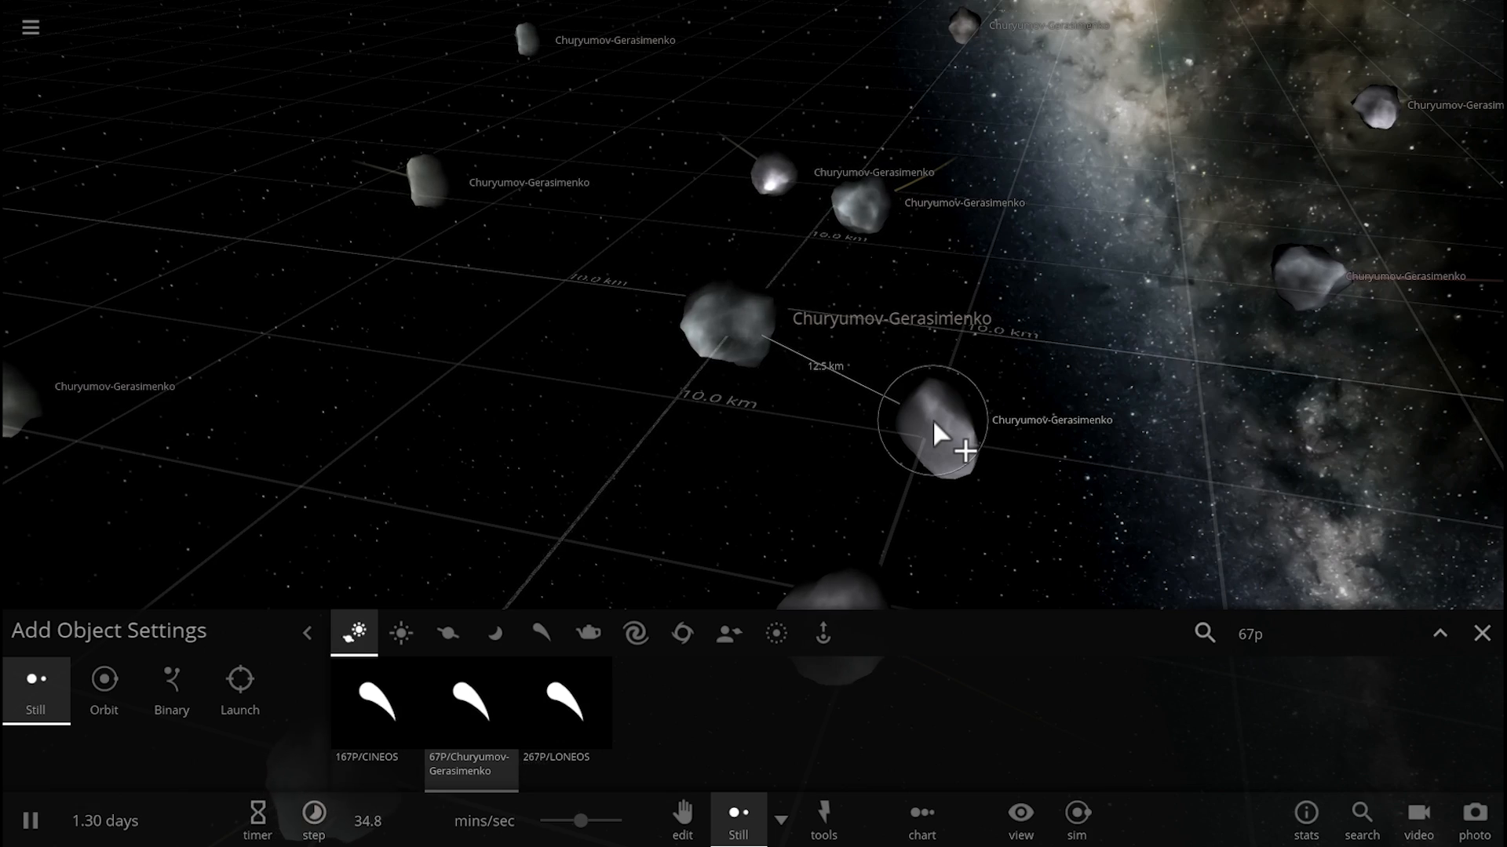
left_click_drag(933, 418, 1033, 414)
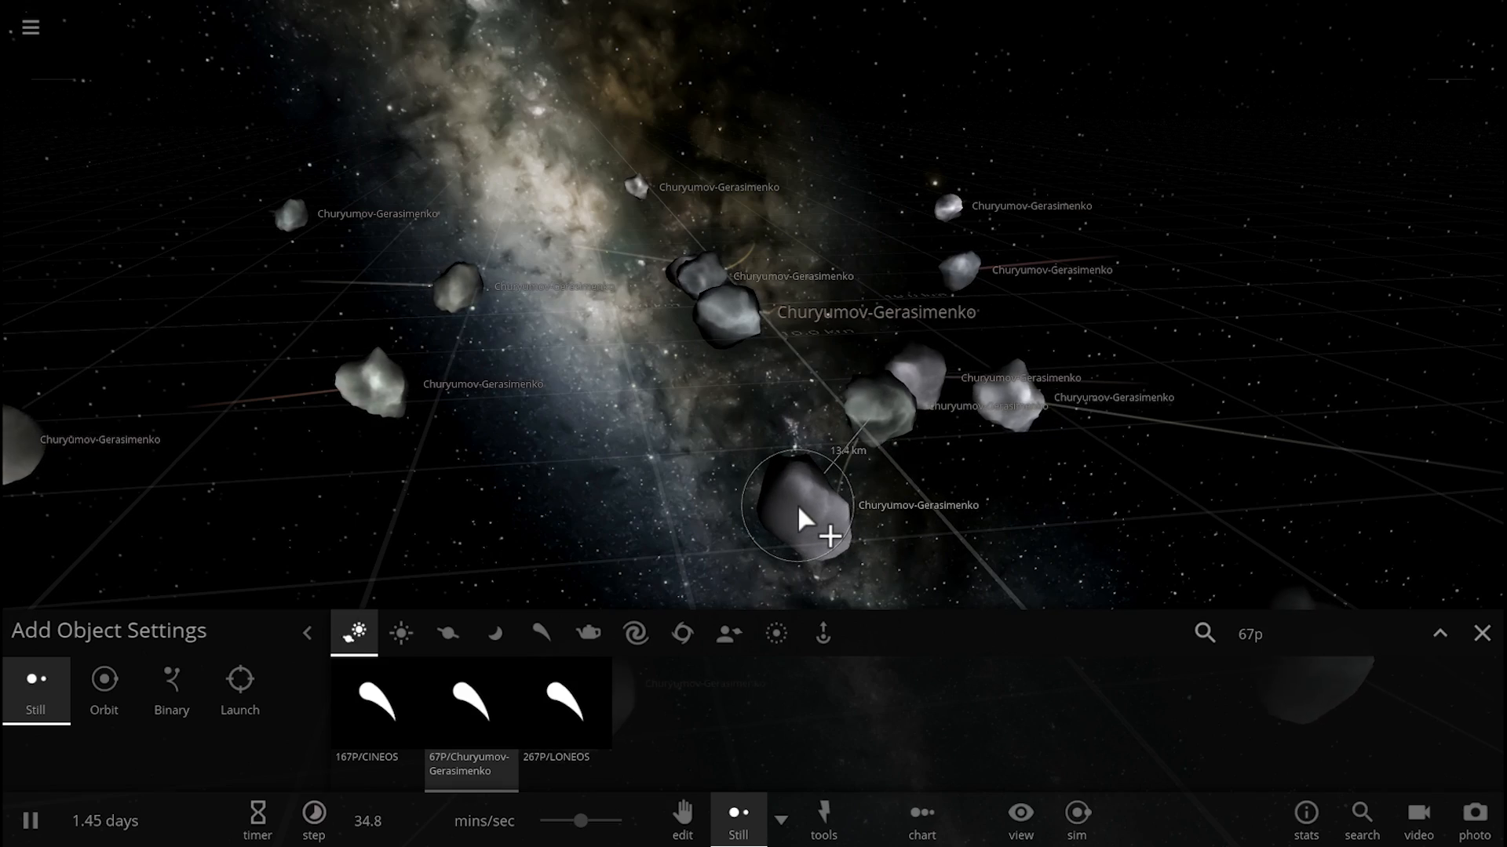
left_click_drag(785, 506, 877, 524)
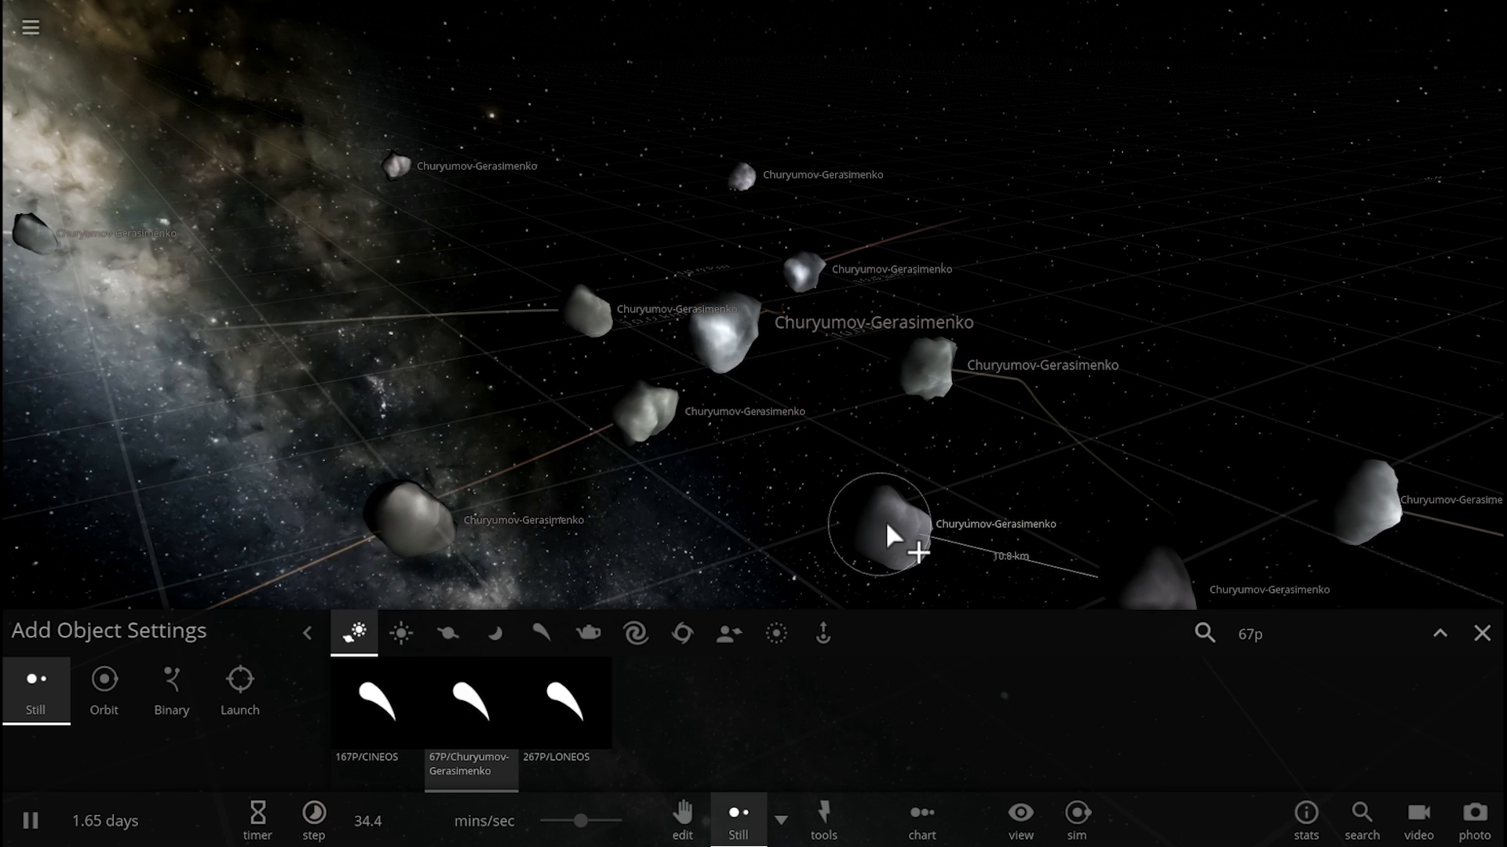
left_click_drag(890, 514, 822, 511)
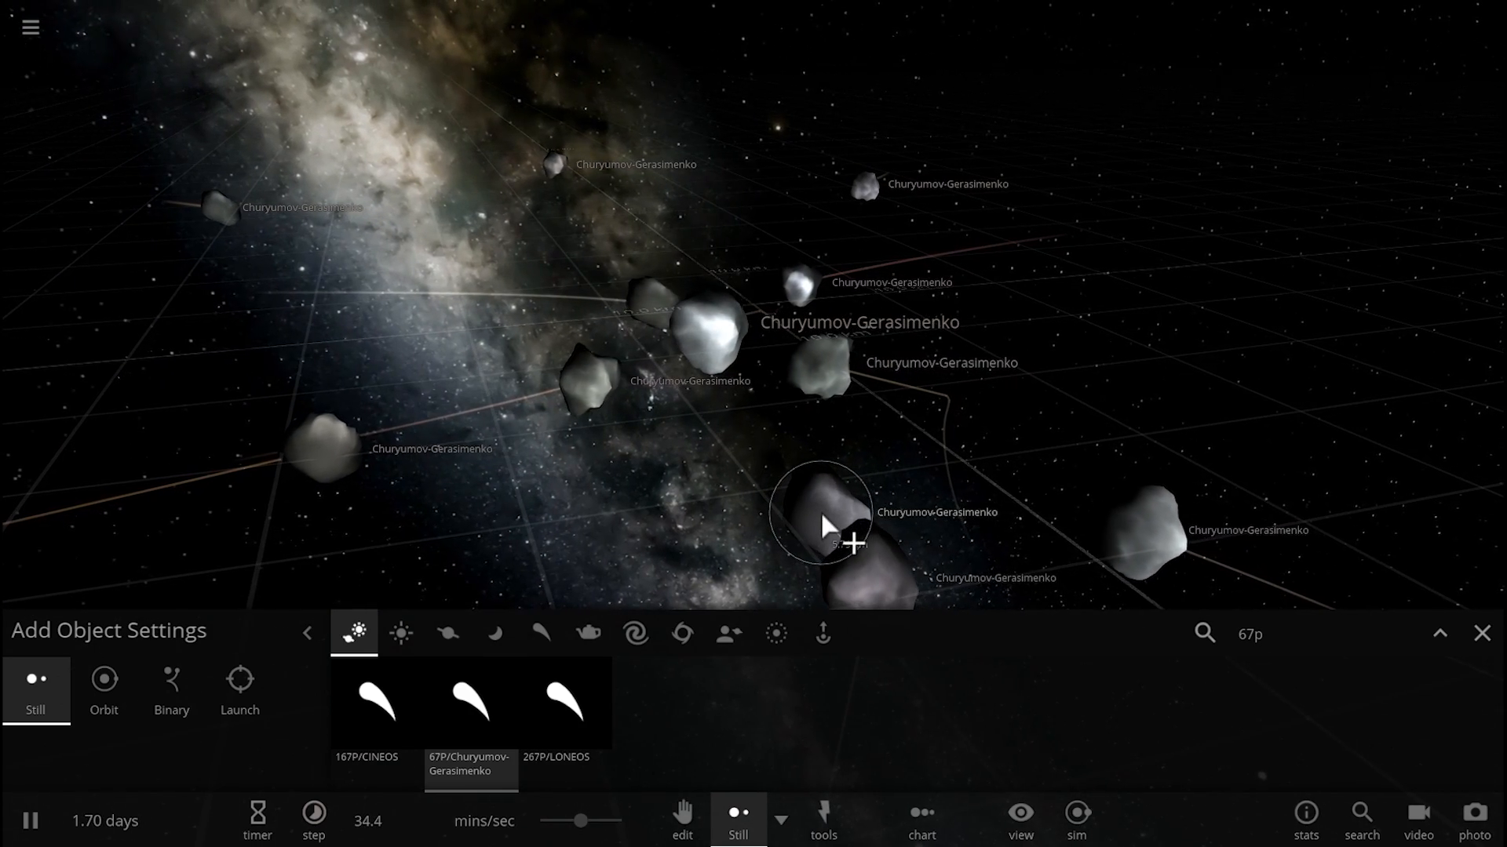
- Place one last comet and watch the cluster merge into one large central comet
left_click(821, 512)
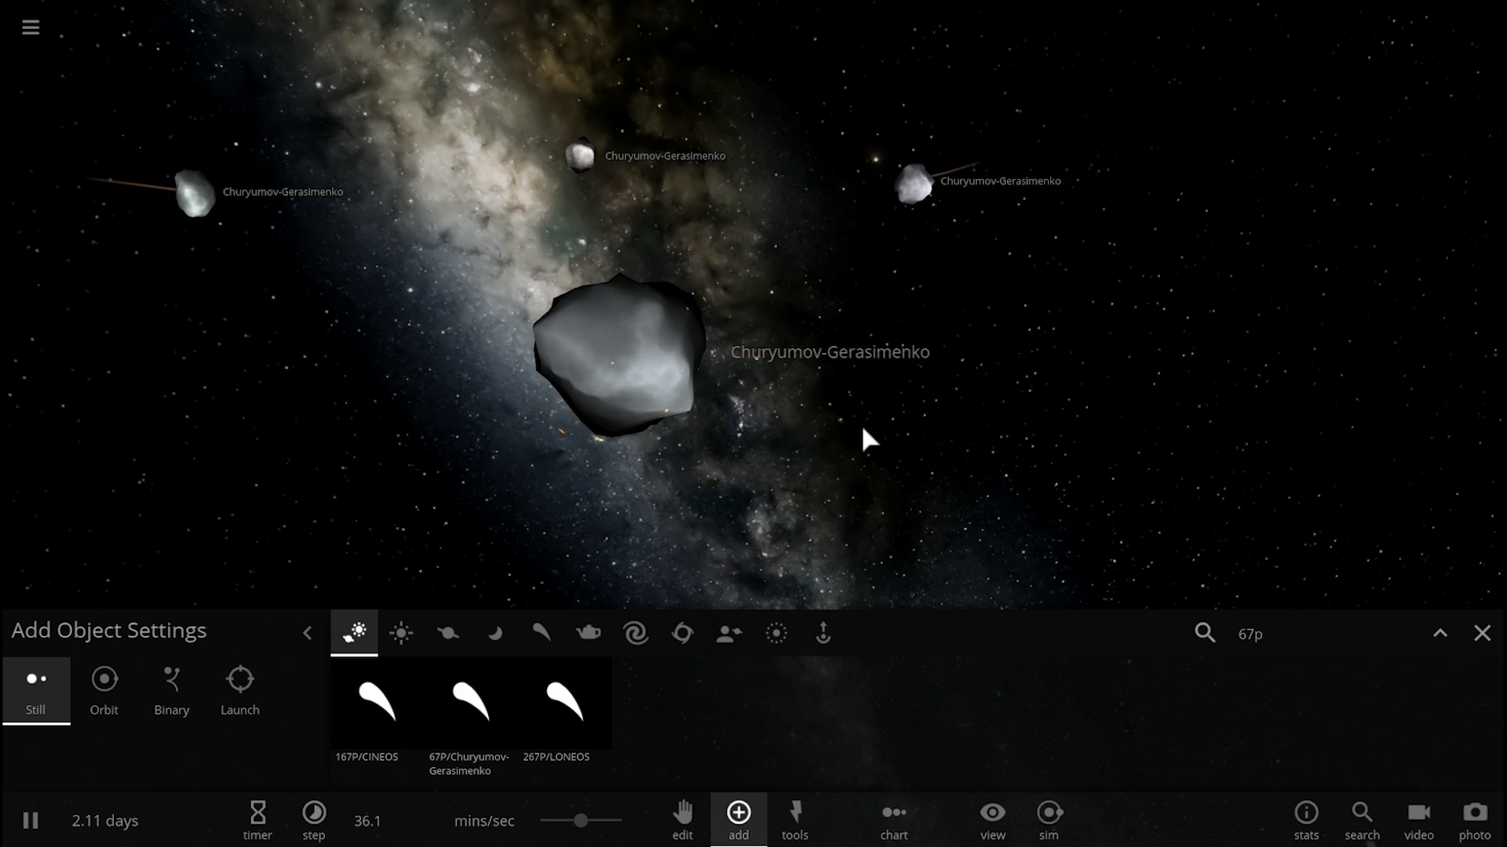
left_click_drag(864, 424, 881, 432)
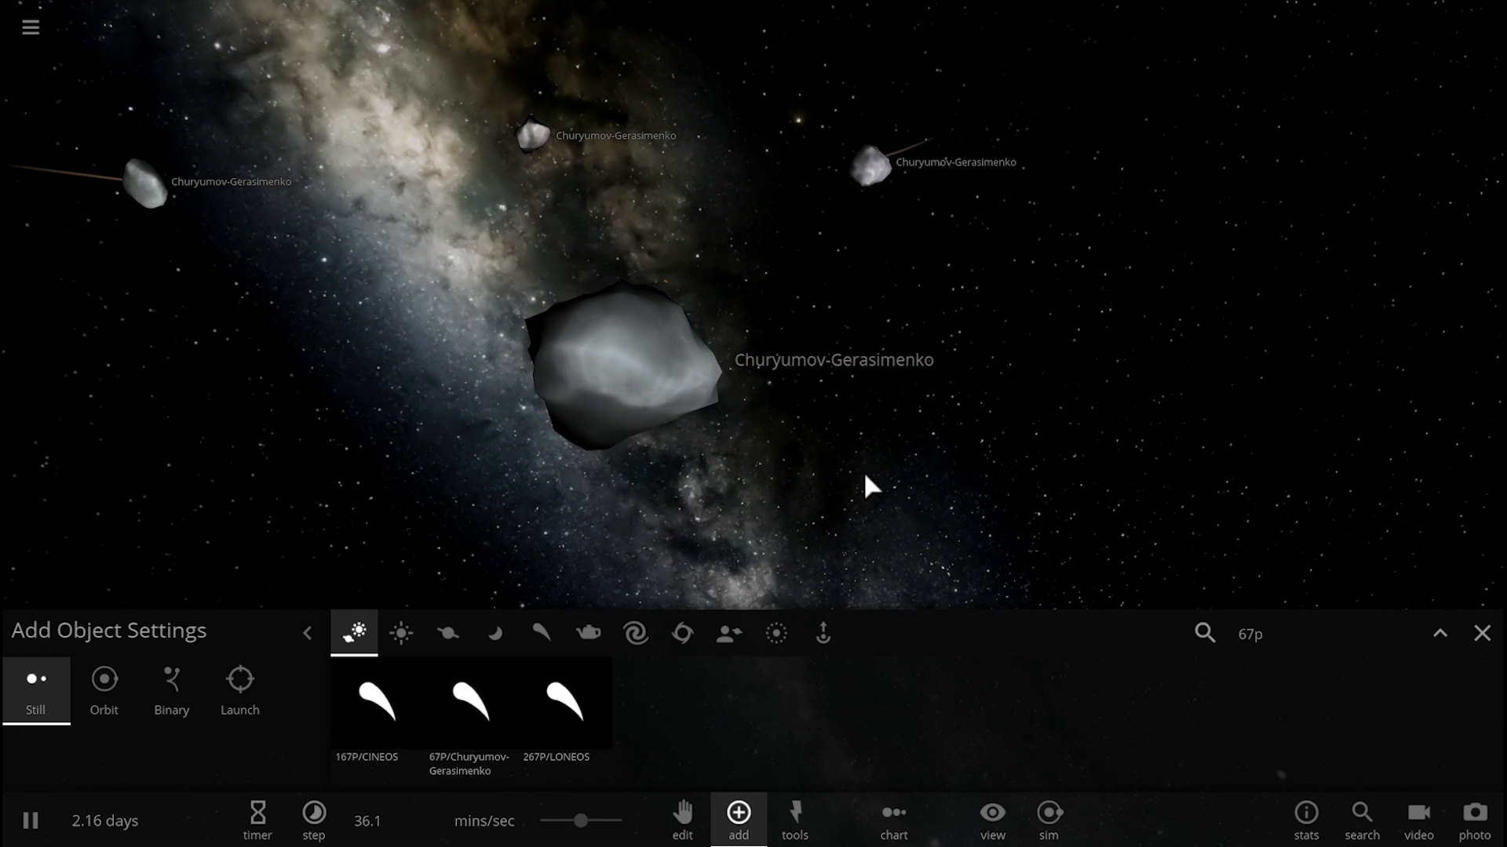
scroll(863, 472, "down", 2)
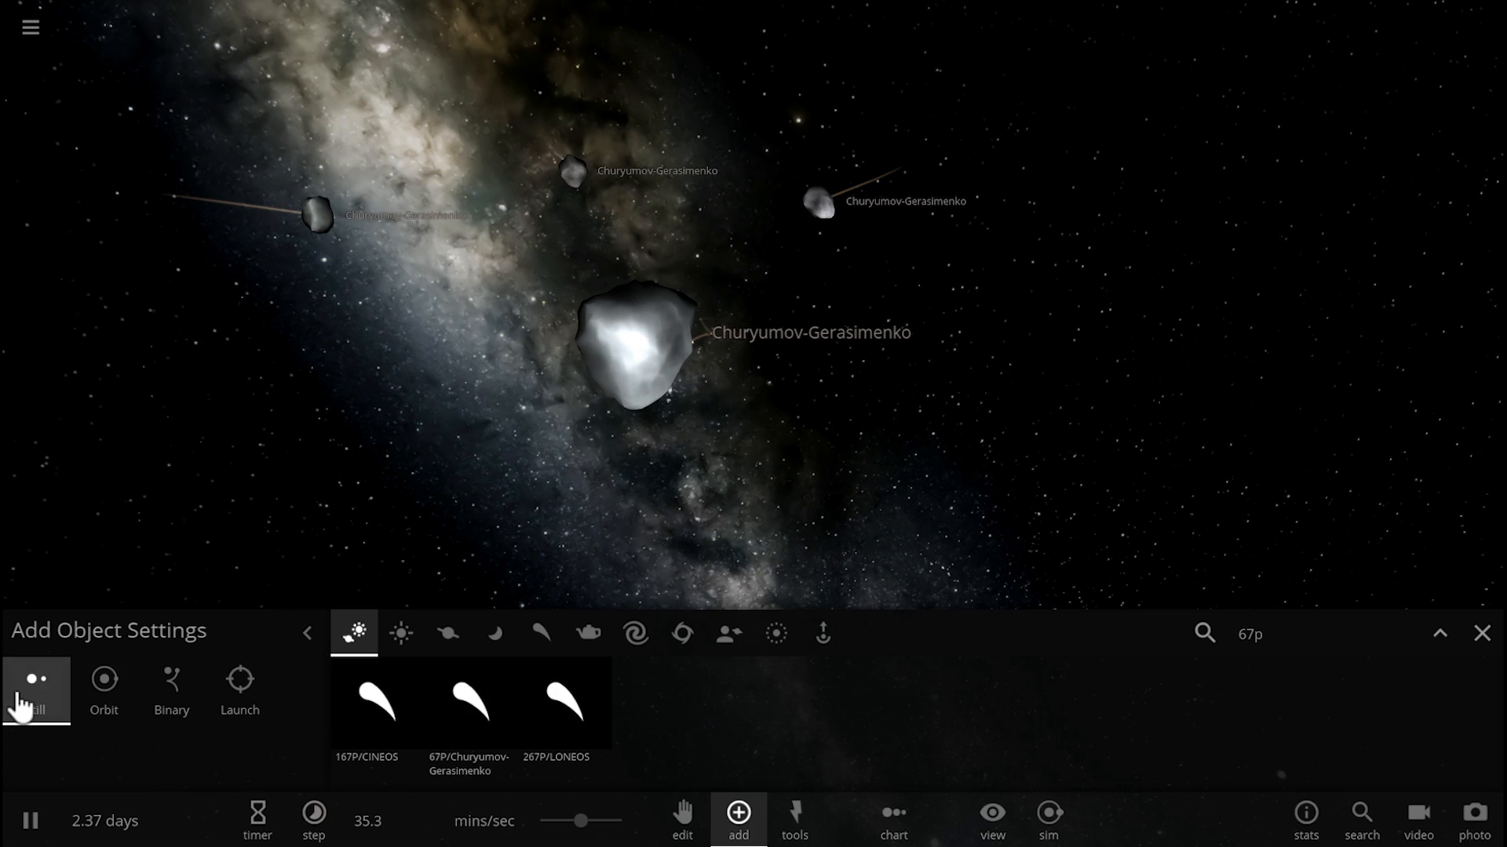
mouse_move(457, 467)
left_mouse_down()
mouse_move(775, 445)
mouse_move(578, 463)
mouse_move(589, 446)
mouse_move(539, 435)
mouse_move(604, 364)
left_mouse_up()
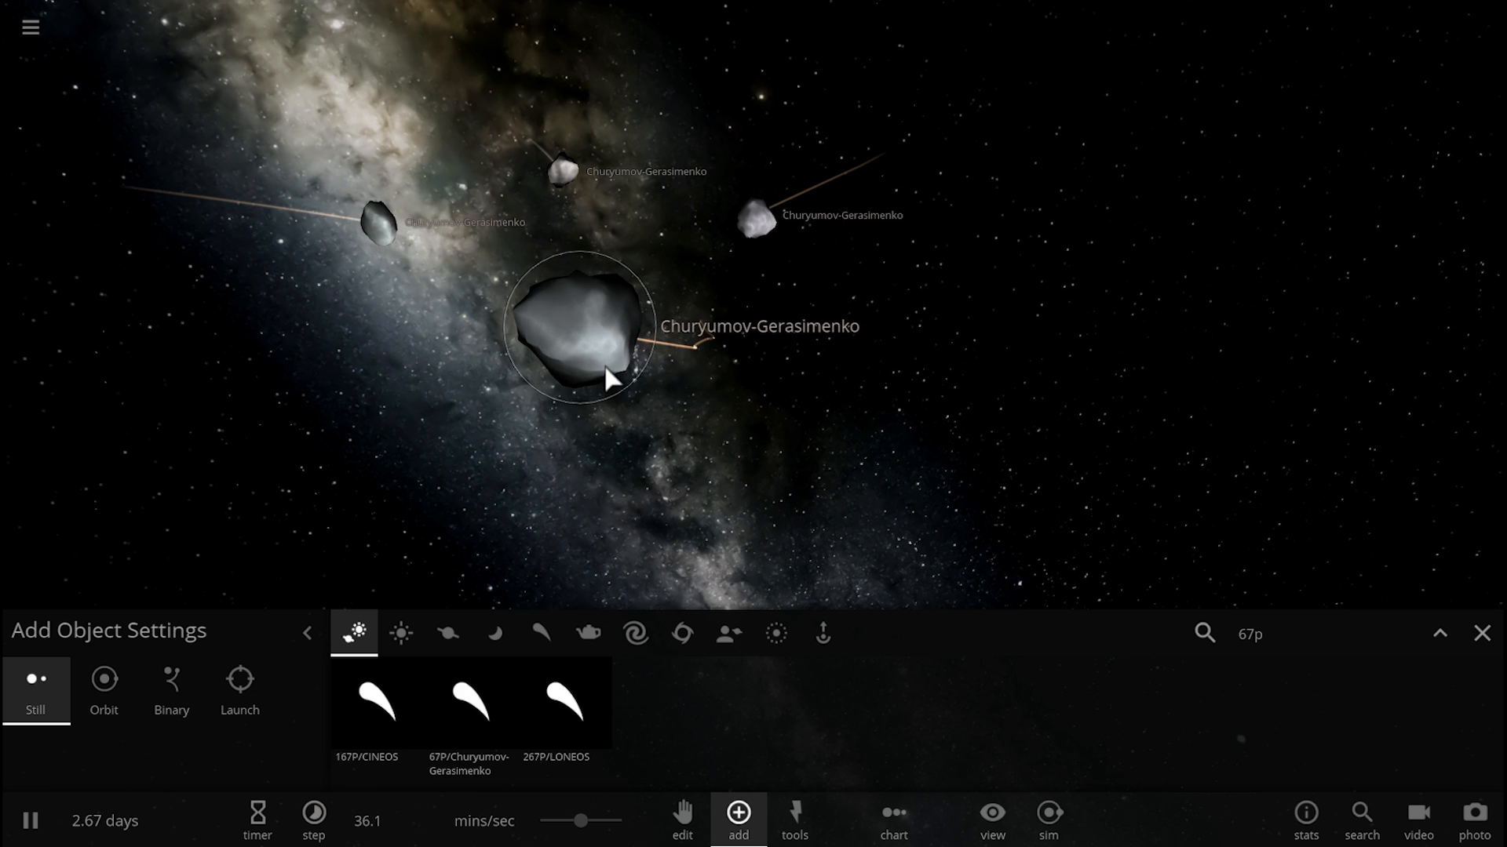
- Select the large central comet for its details and choose the 67P comet in Still mode to add more
left_click(603, 363)
left_click_drag(609, 378, 665, 406)
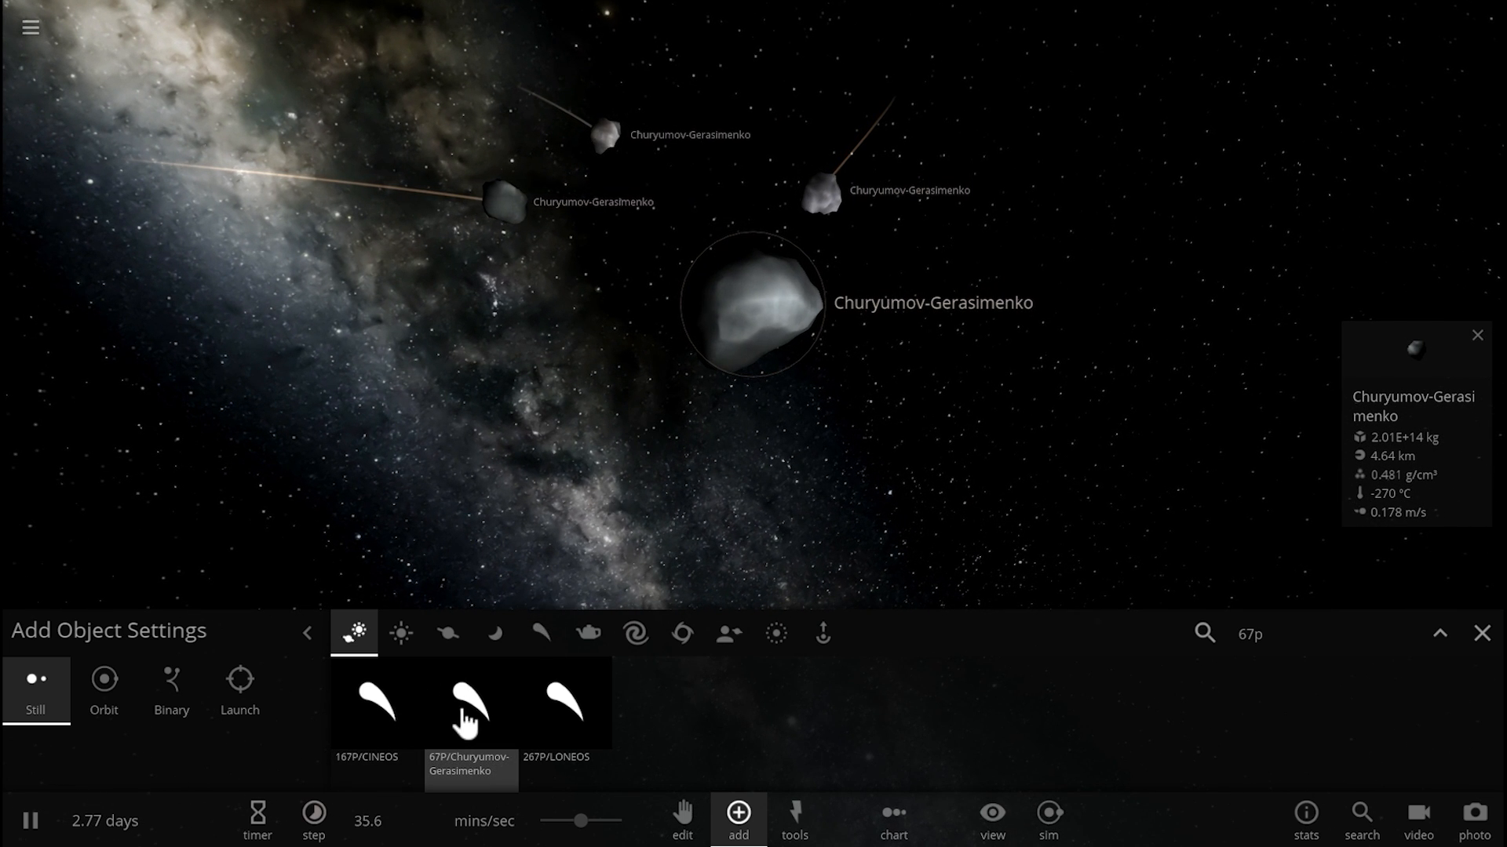
left_click(469, 718)
left_click(585, 485)
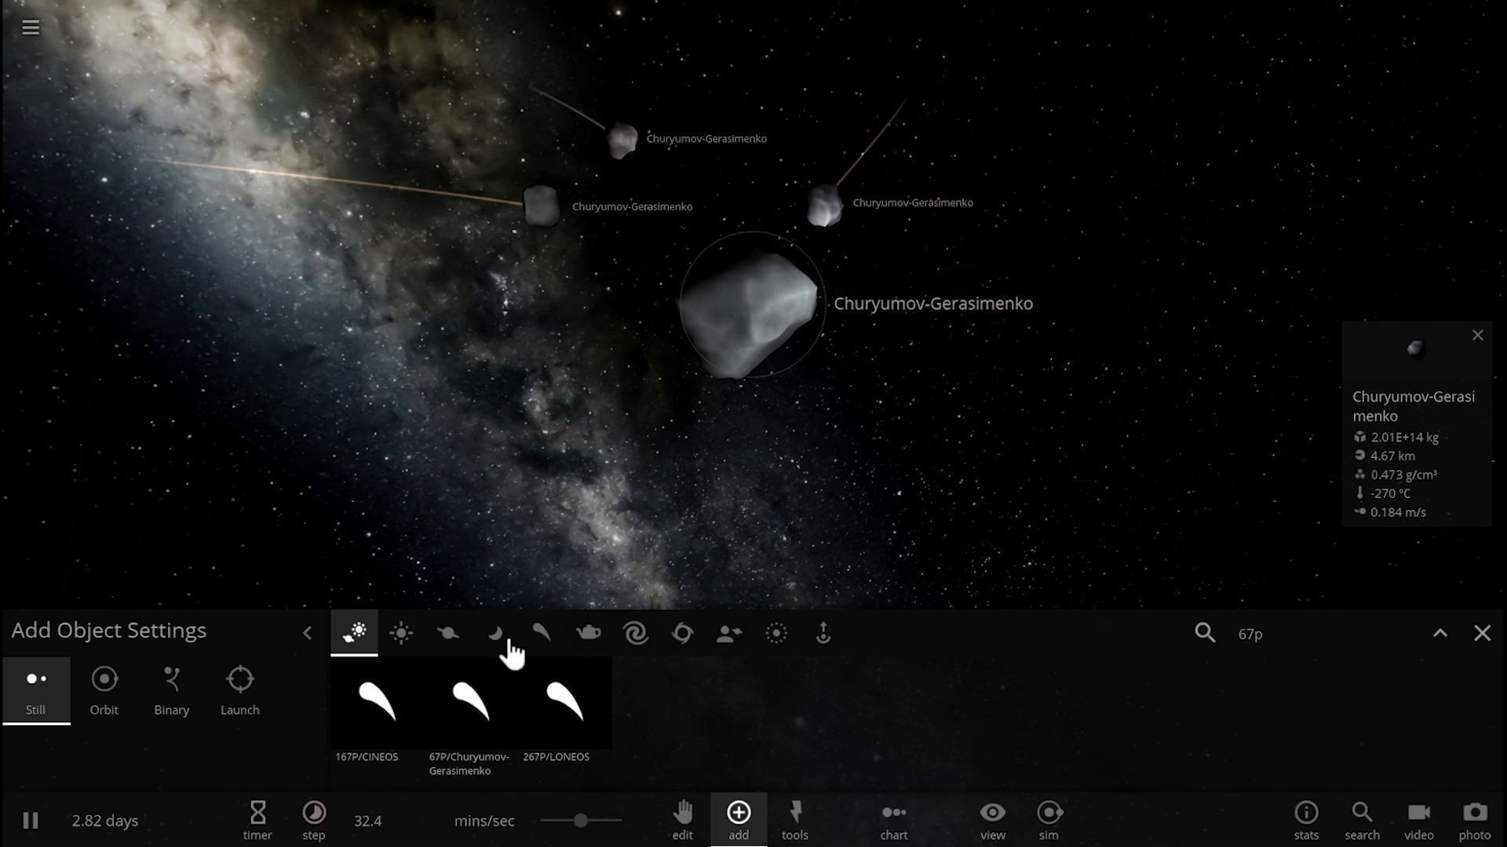
left_click(489, 718)
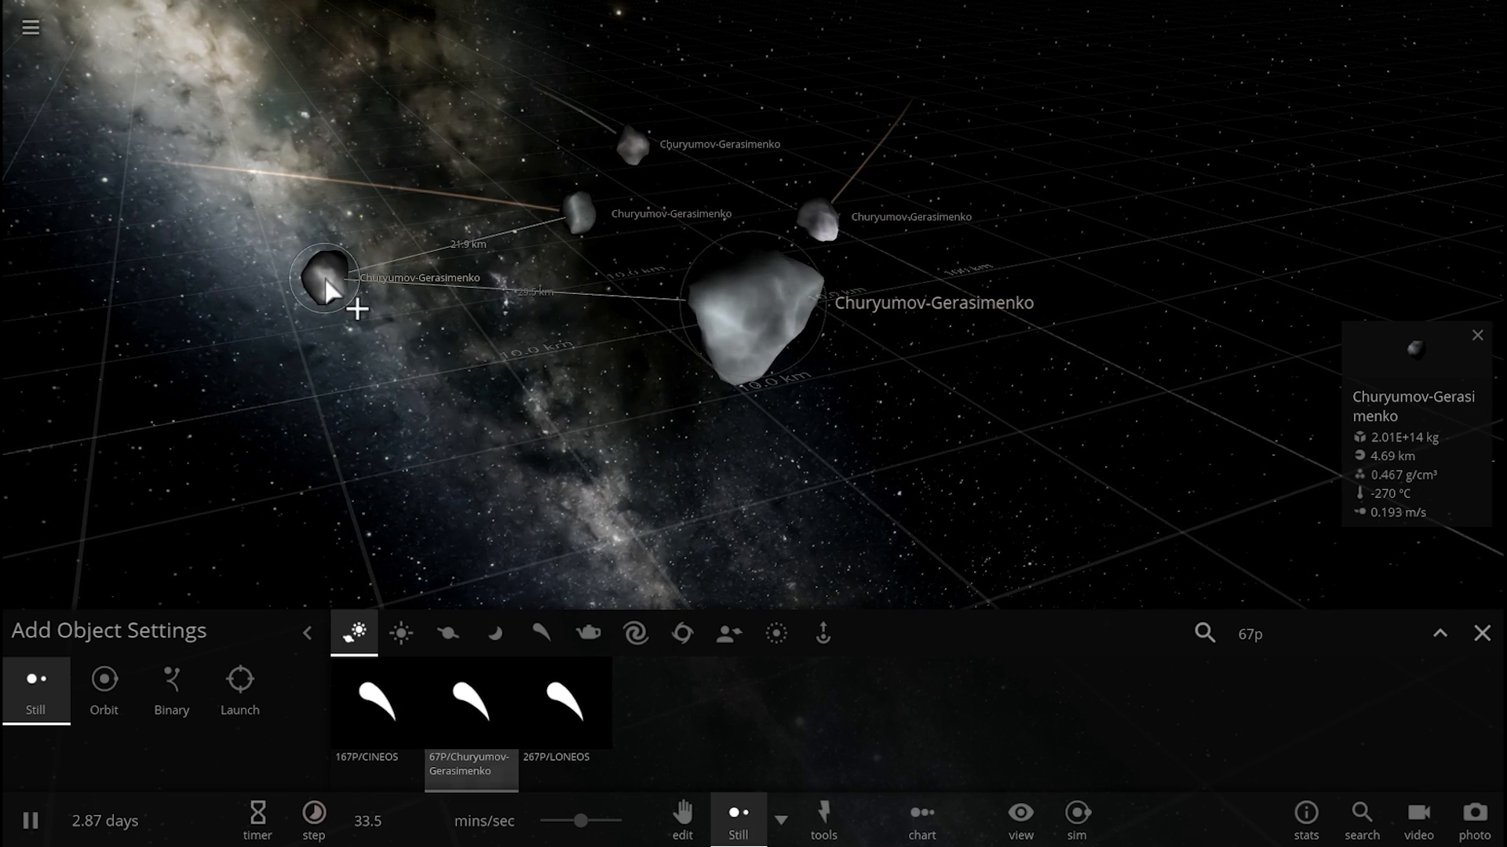
- Place about nine more 67P comets all around the big central comet
left_click(331, 289)
left_click(965, 480)
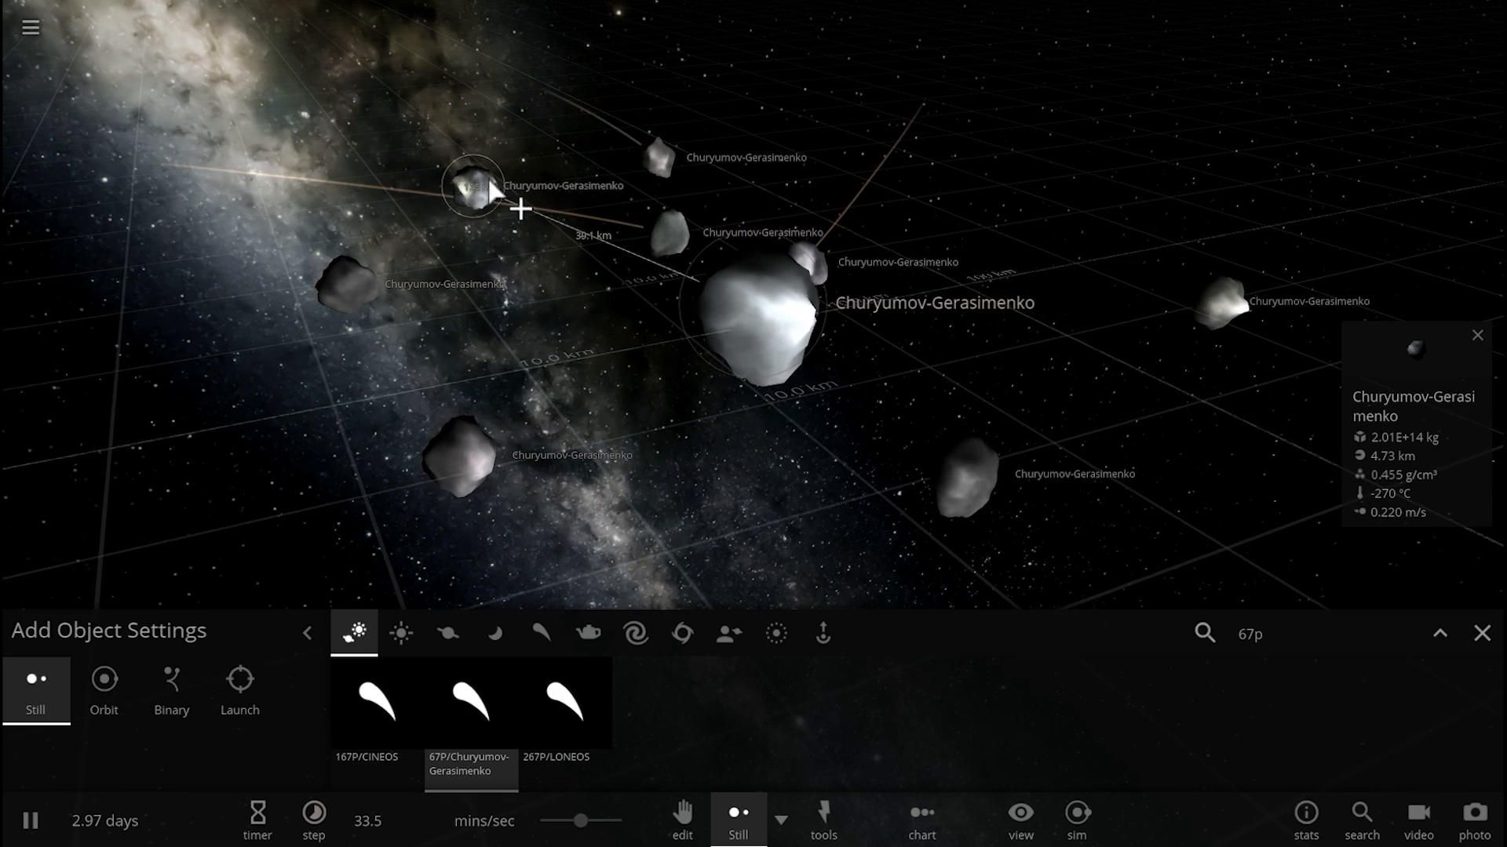
left_click(499, 172)
left_click(987, 153)
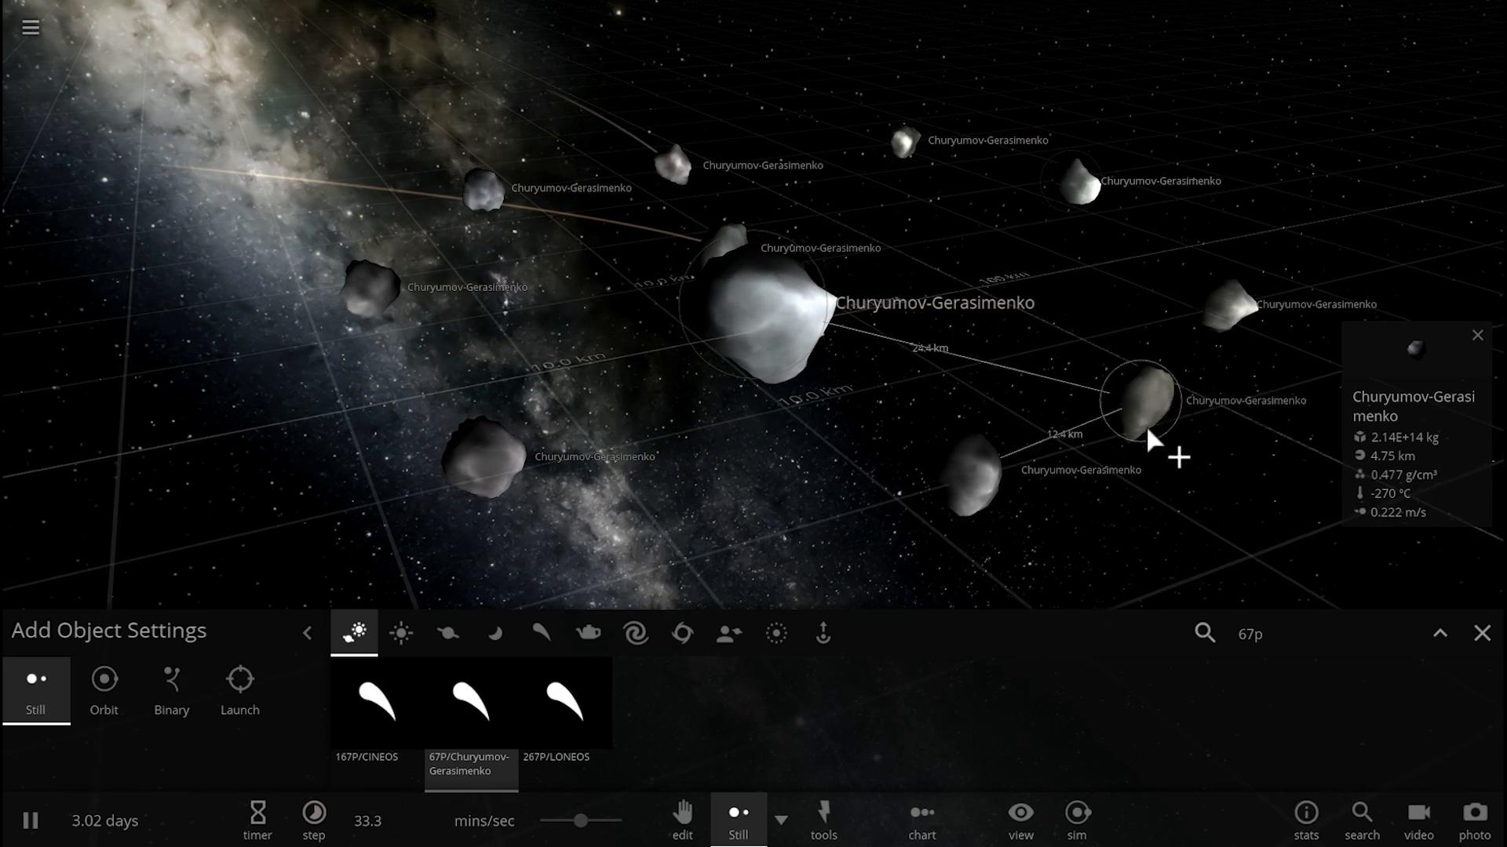
left_click(1095, 464)
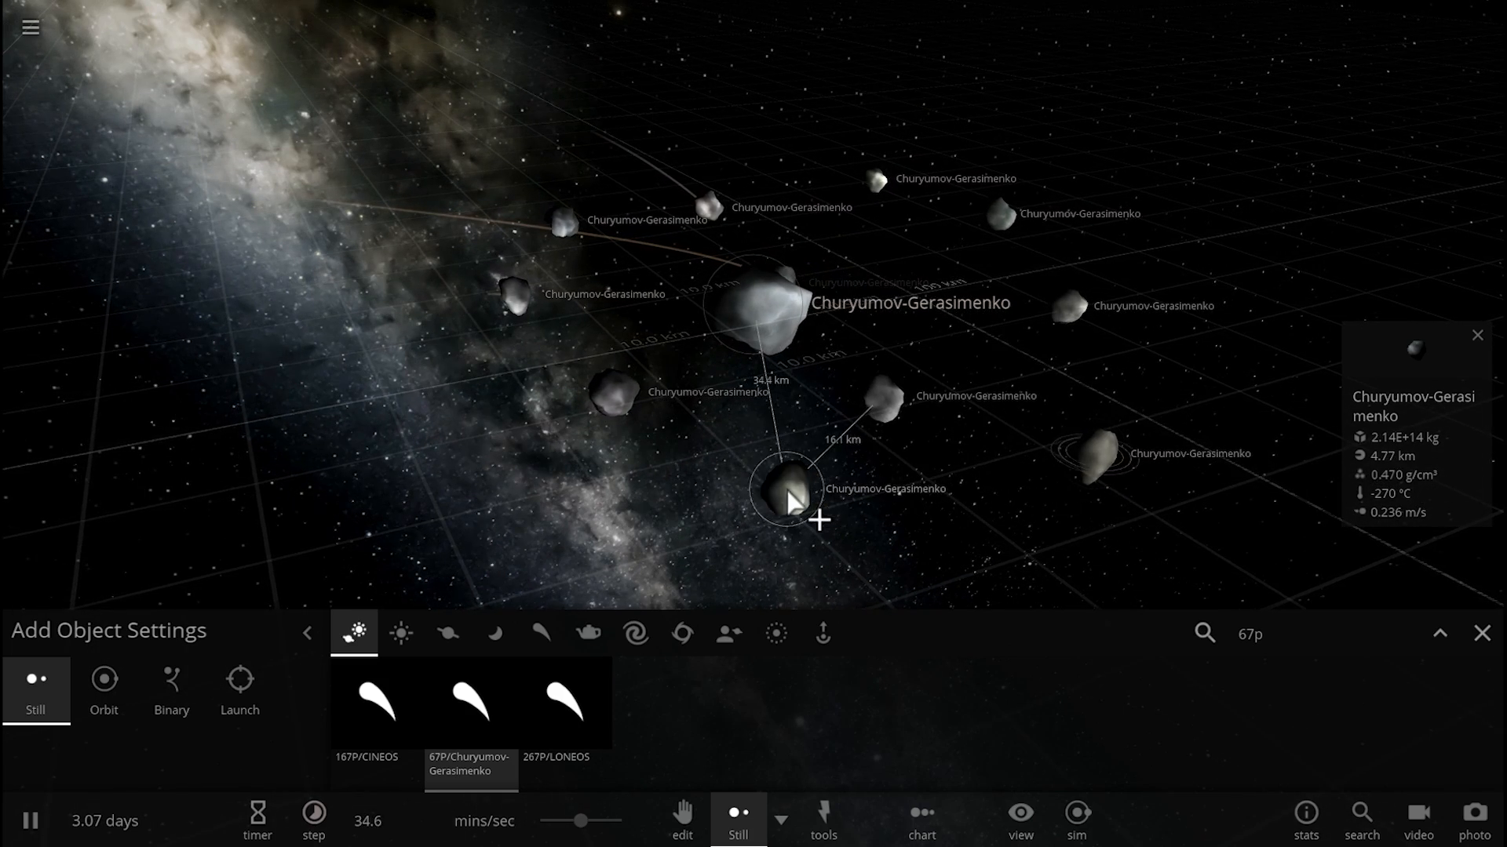
left_click(318, 293)
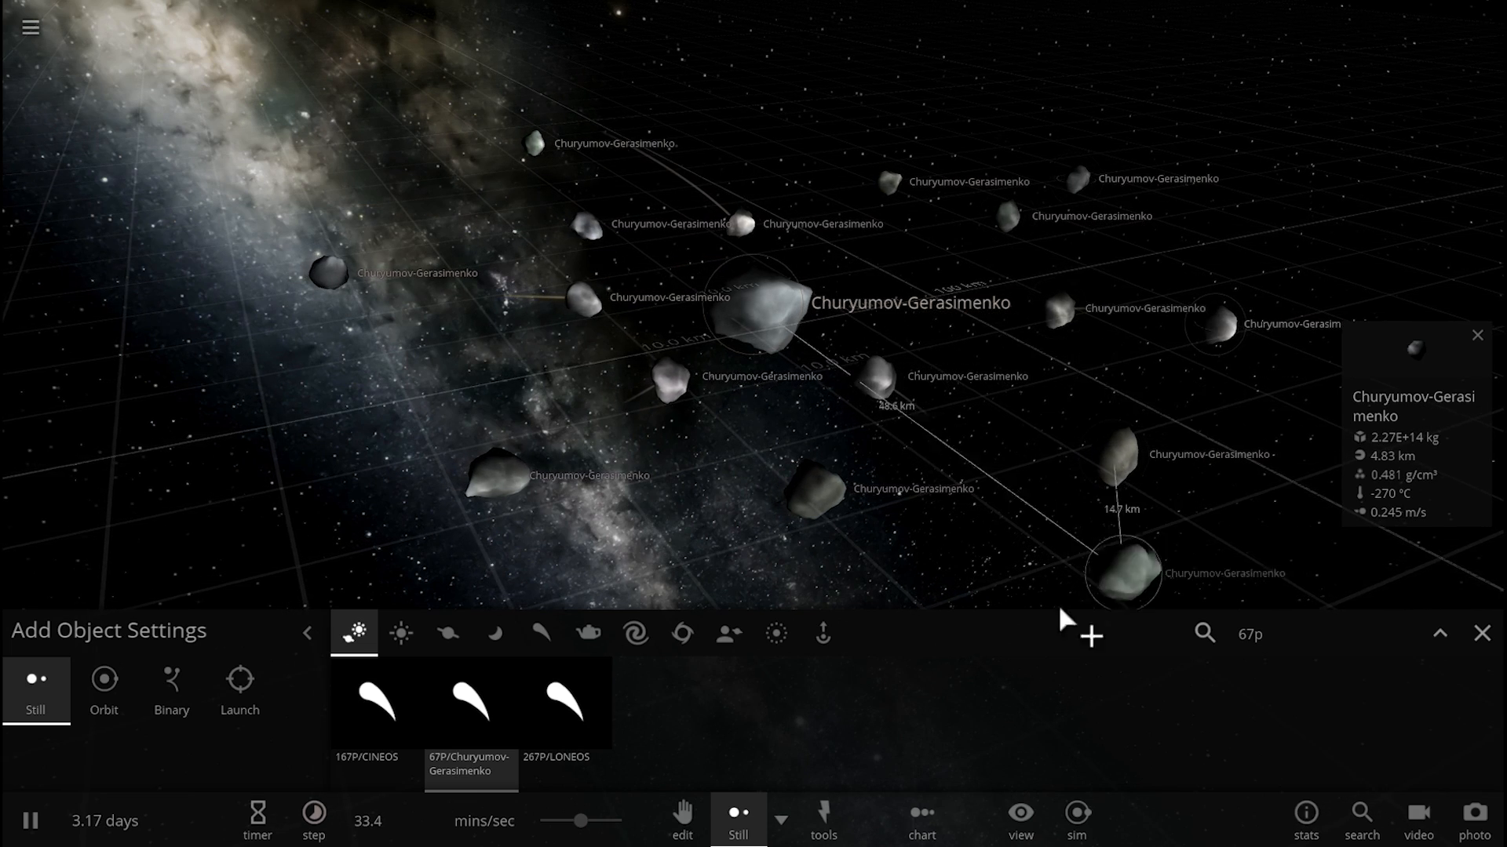
left_click(994, 599)
left_click(687, 554)
left_click(412, 426)
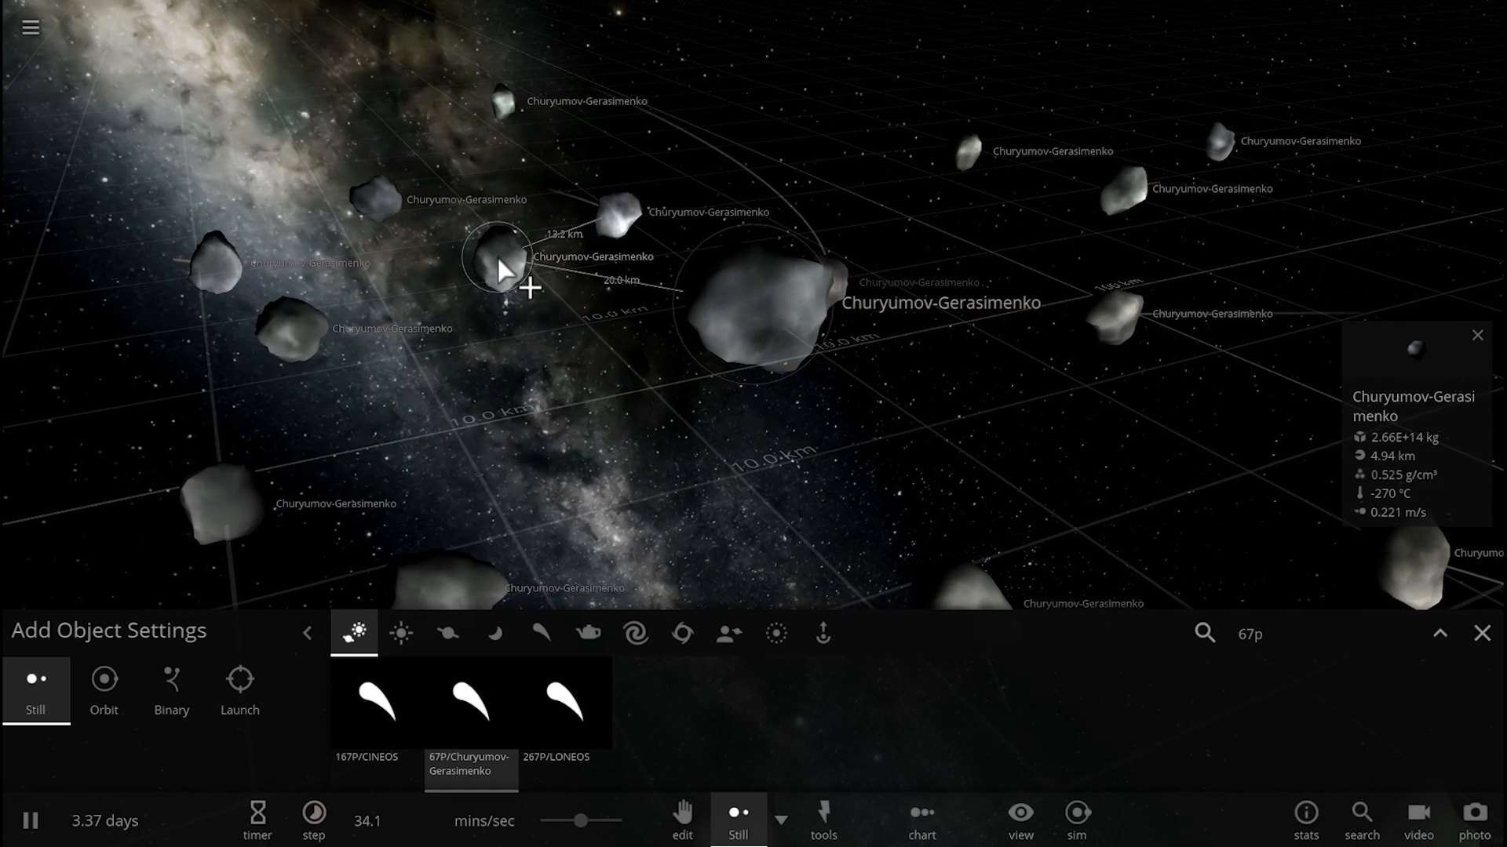
scroll(580, 263, "up", 2)
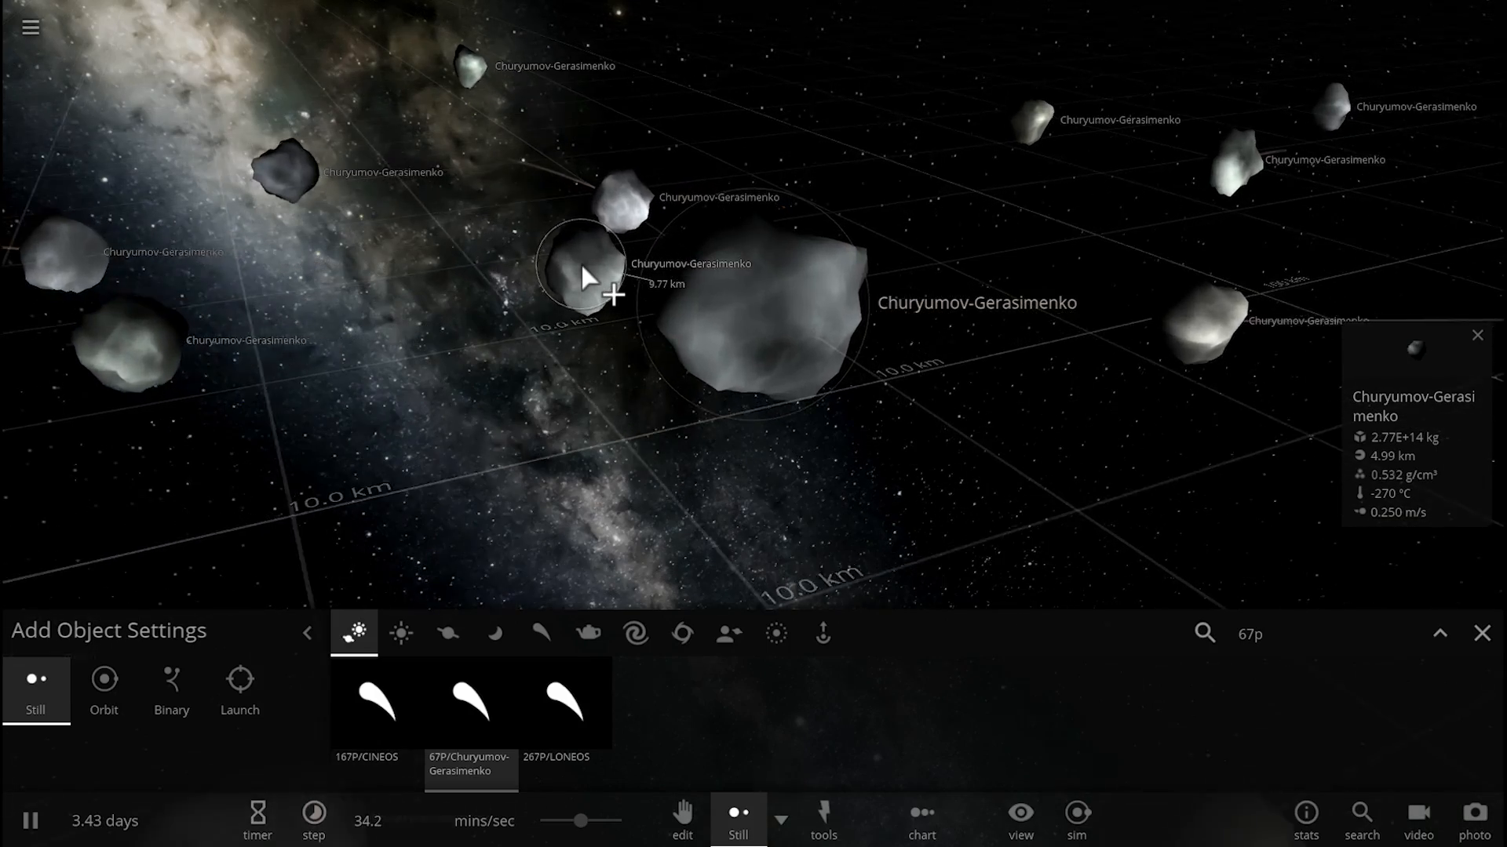
scroll(585, 279, "down", 3)
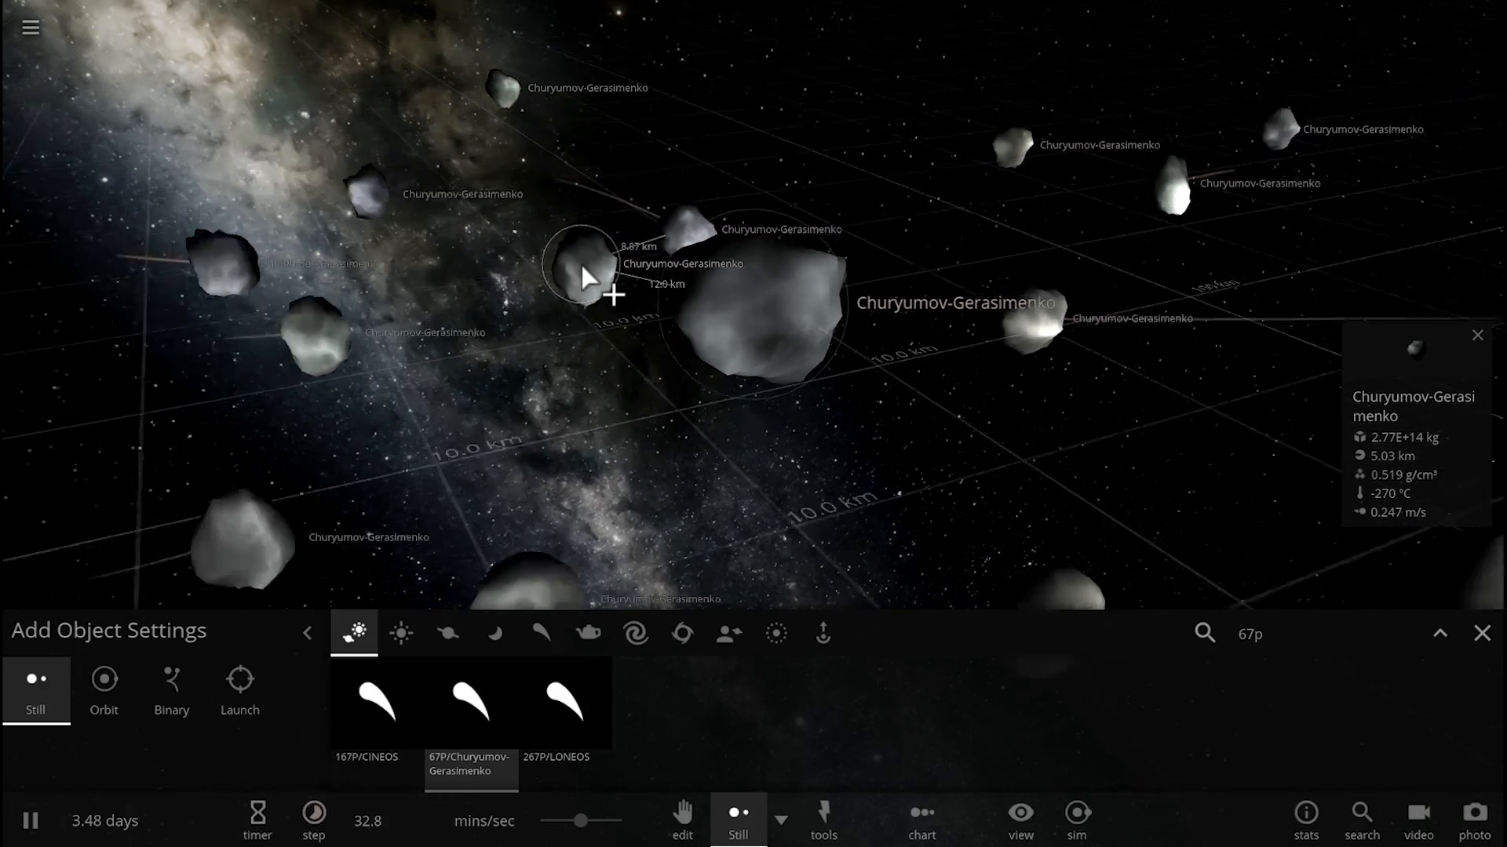
scroll(585, 289, "down", 2)
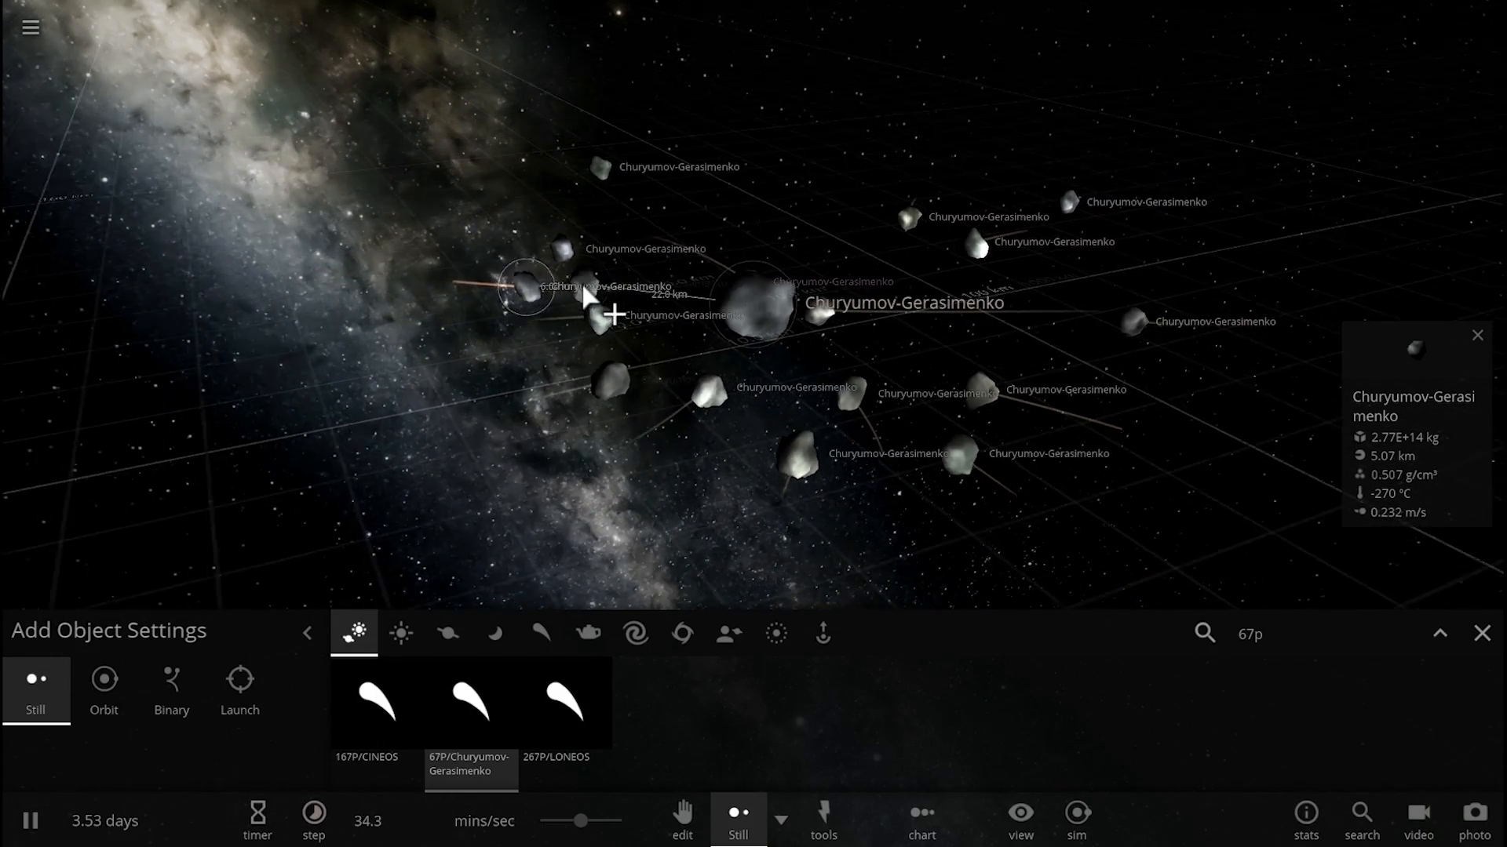
- Select EARLY PLUTO amid the comet swarm to show its info card, orbiting around it
mouse_move(577, 300)
left_mouse_down()
mouse_move(427, 328)
mouse_move(518, 304)
left_mouse_up()
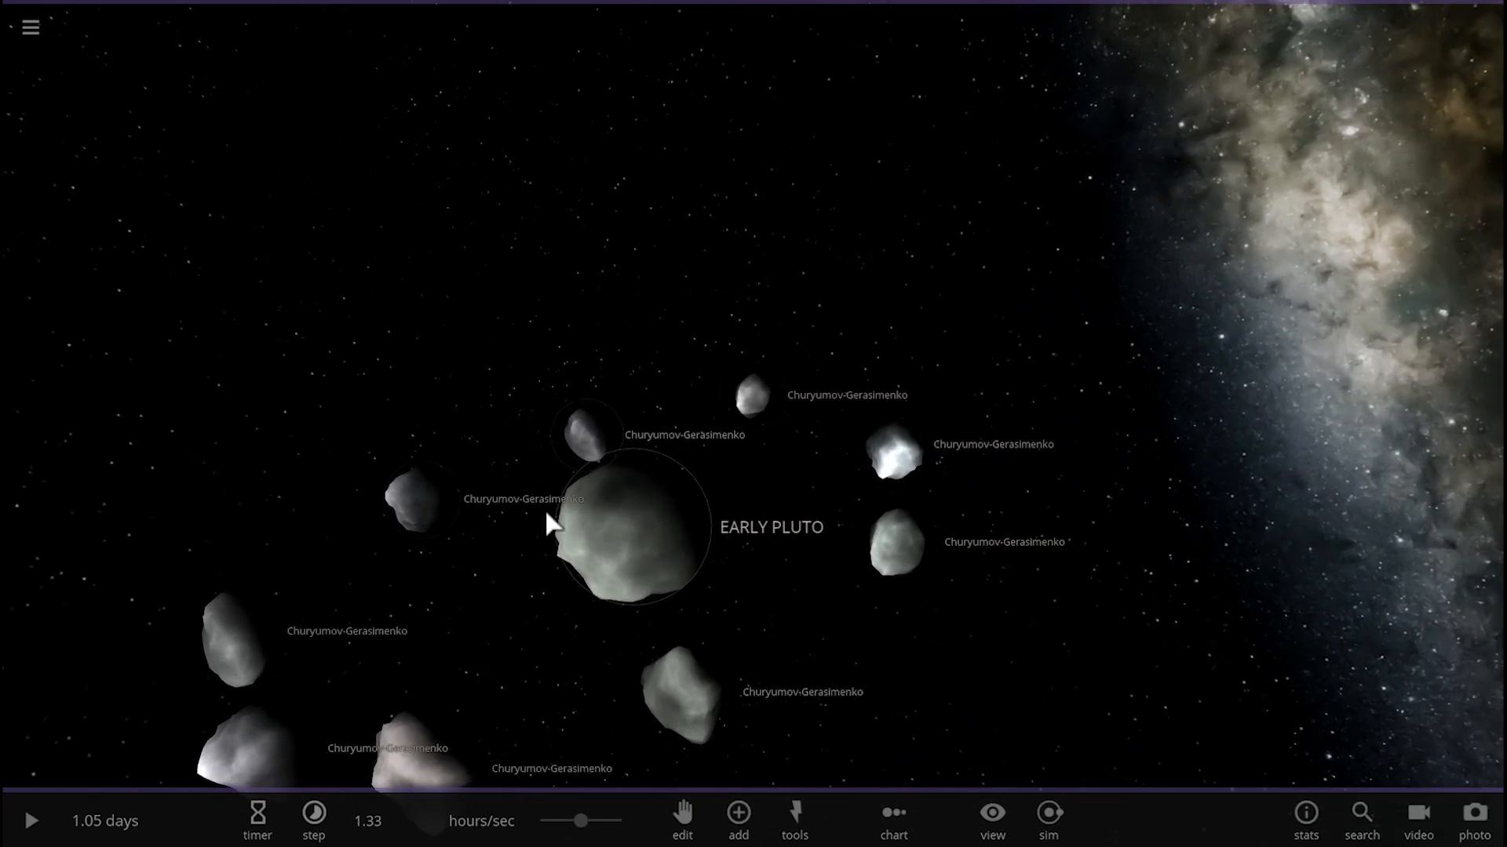
left_click(624, 522)
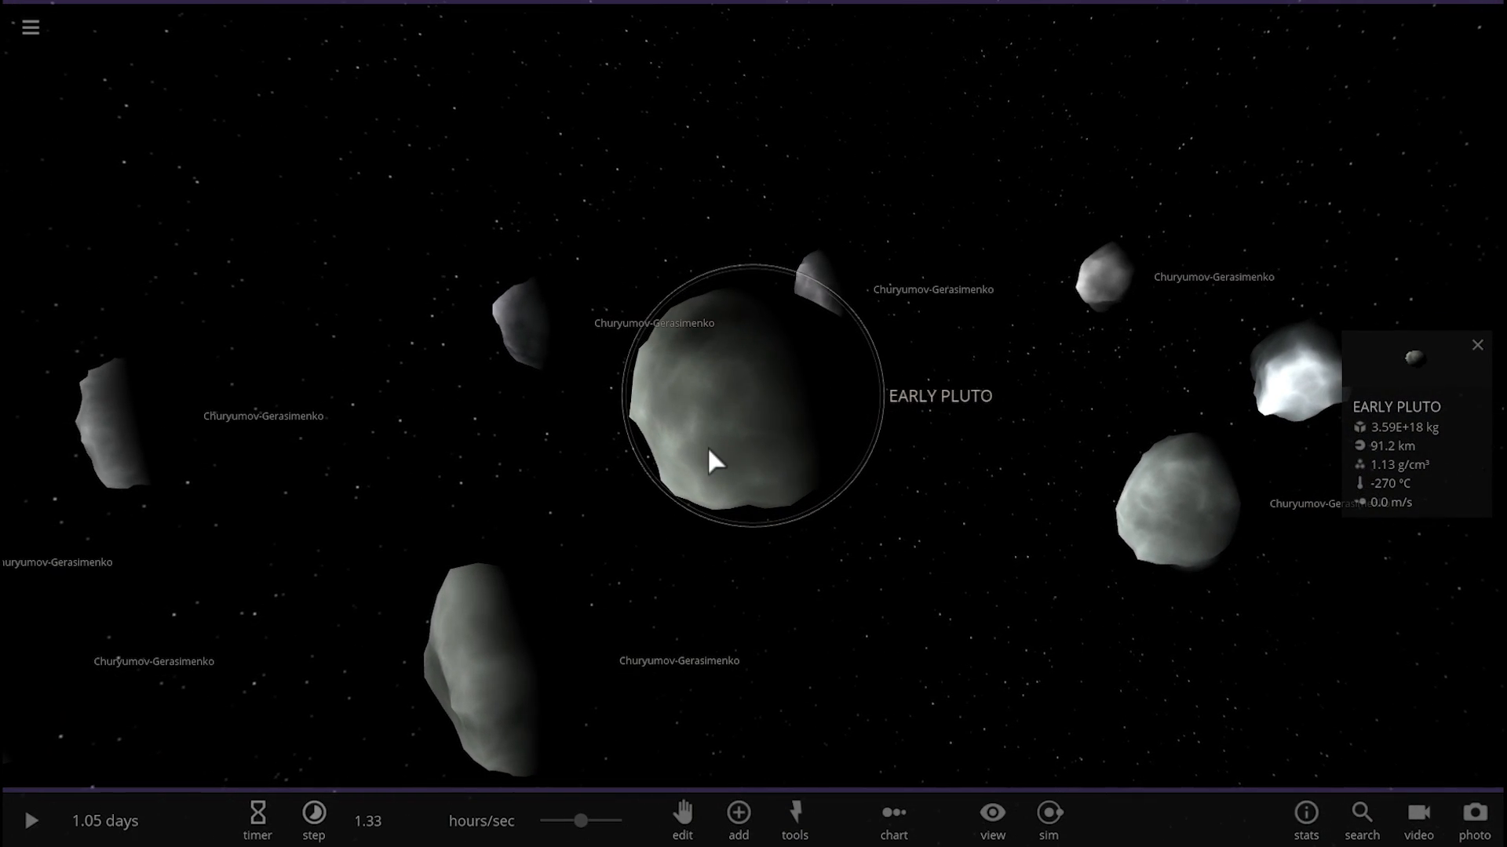
left_click_drag(581, 516, 490, 721)
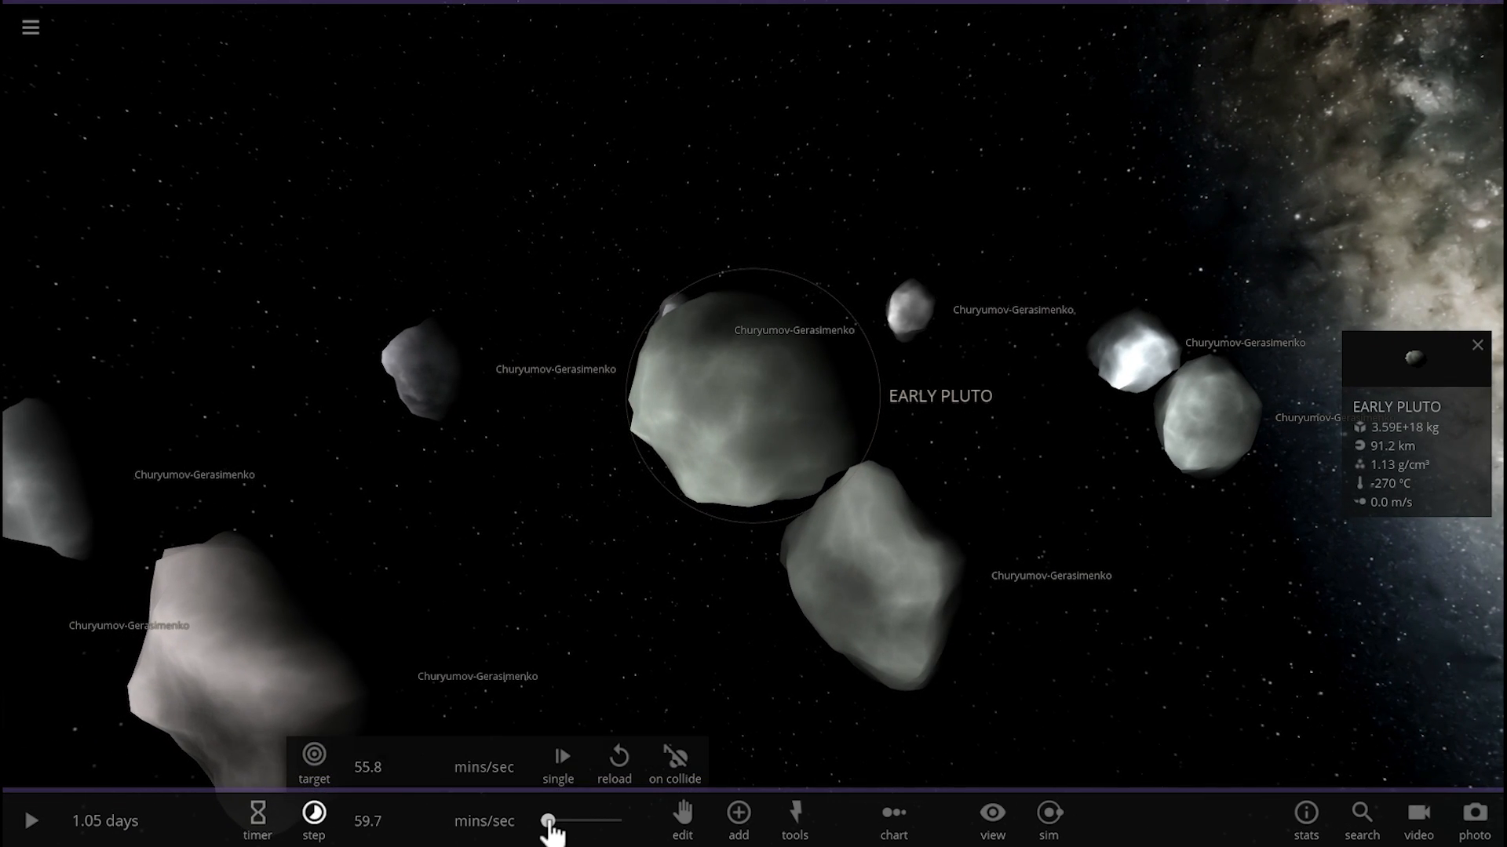
mouse_move(638, 580)
left_mouse_down()
mouse_move(840, 539)
mouse_move(871, 555)
left_mouse_up()
- Run the simulation so the comets crash into EARLY PLUTO and inspect a collision fragment
key("space")
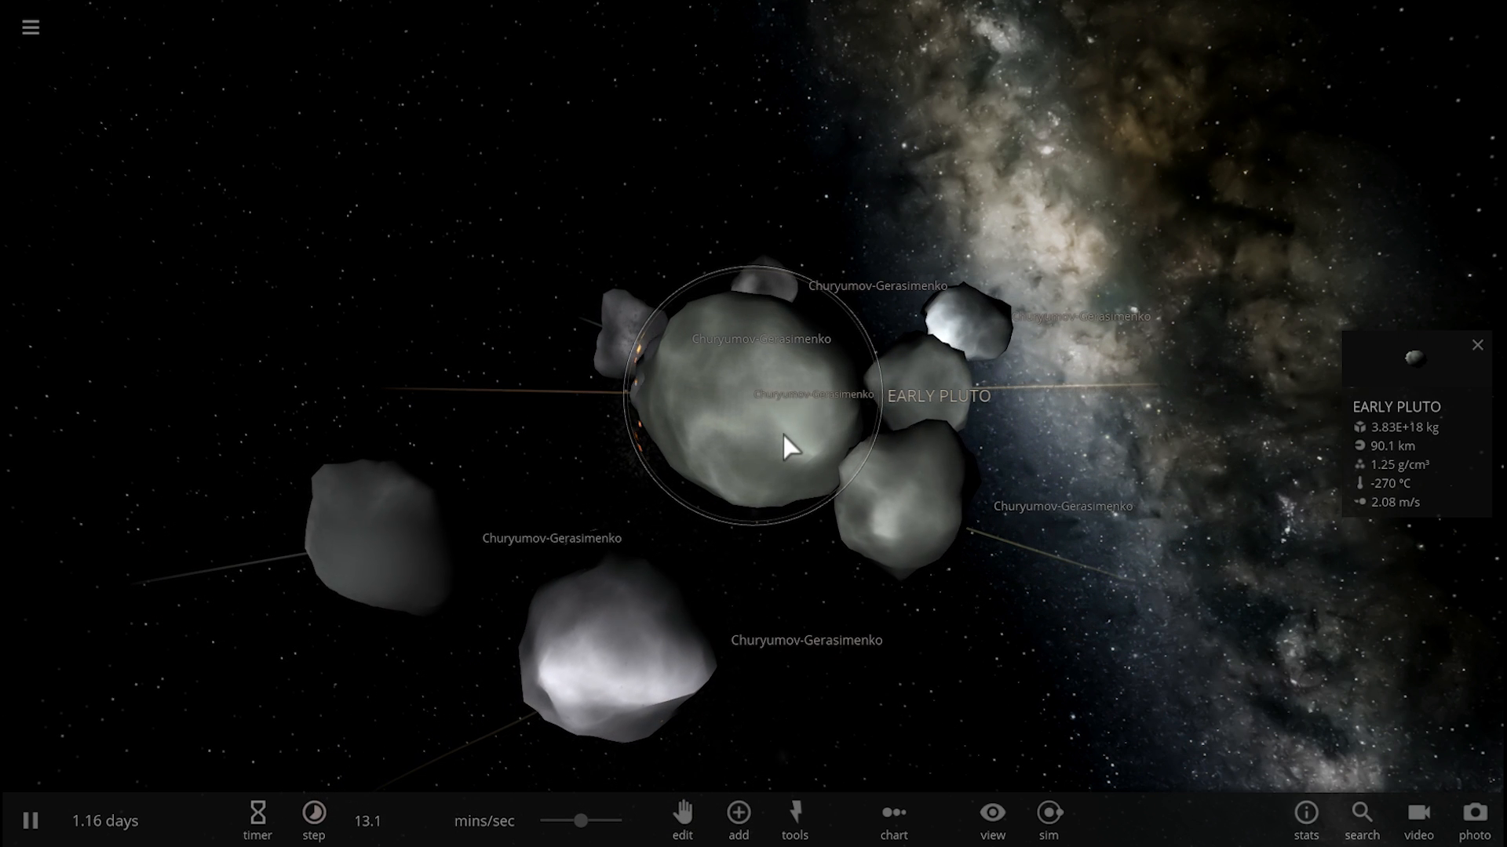
left_click_drag(784, 435, 666, 482)
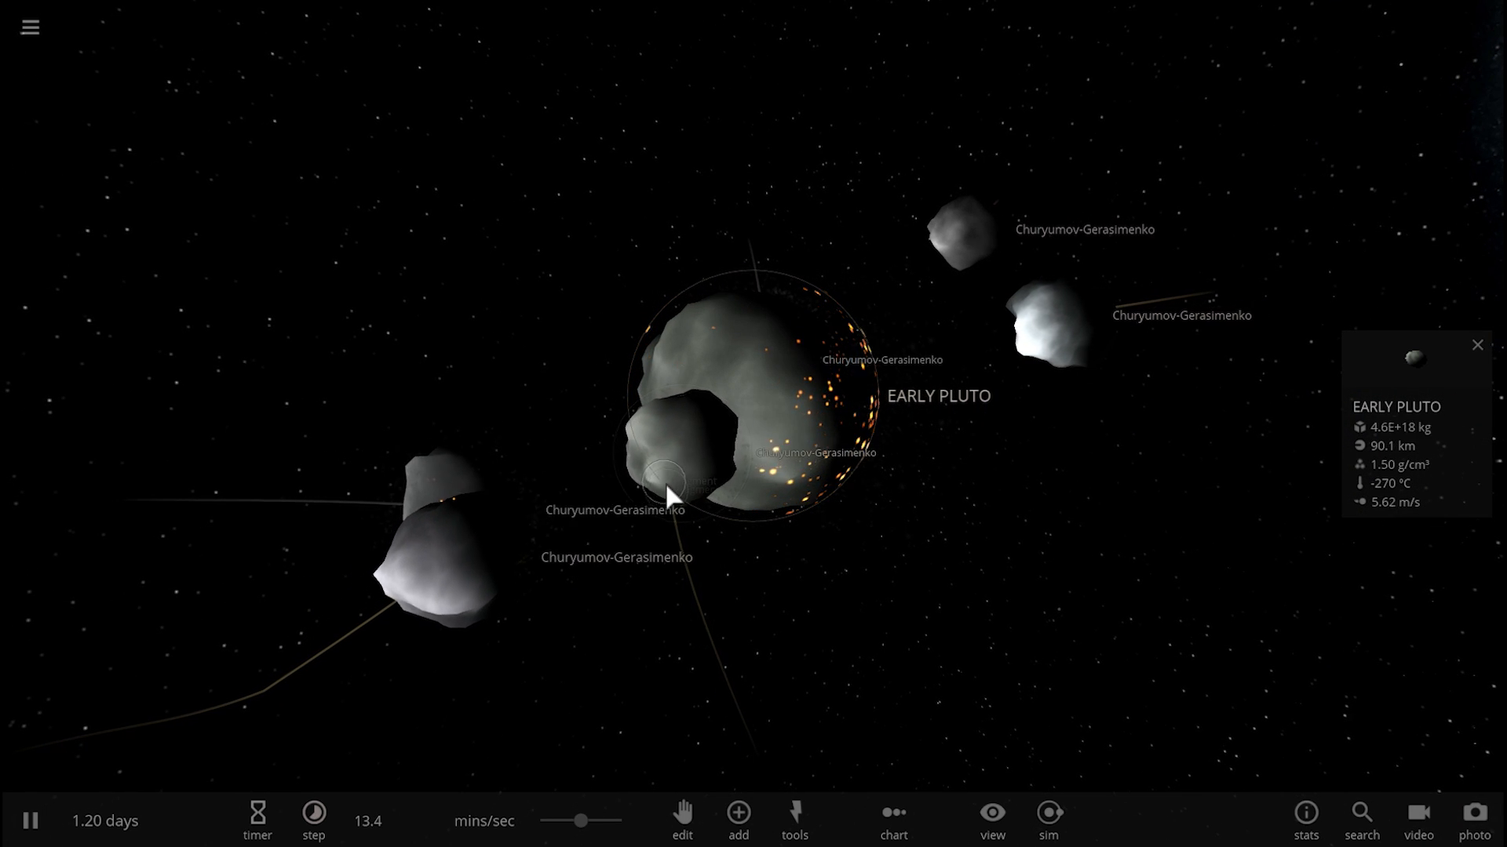
left_click(730, 375)
scroll(795, 371, "up", 4)
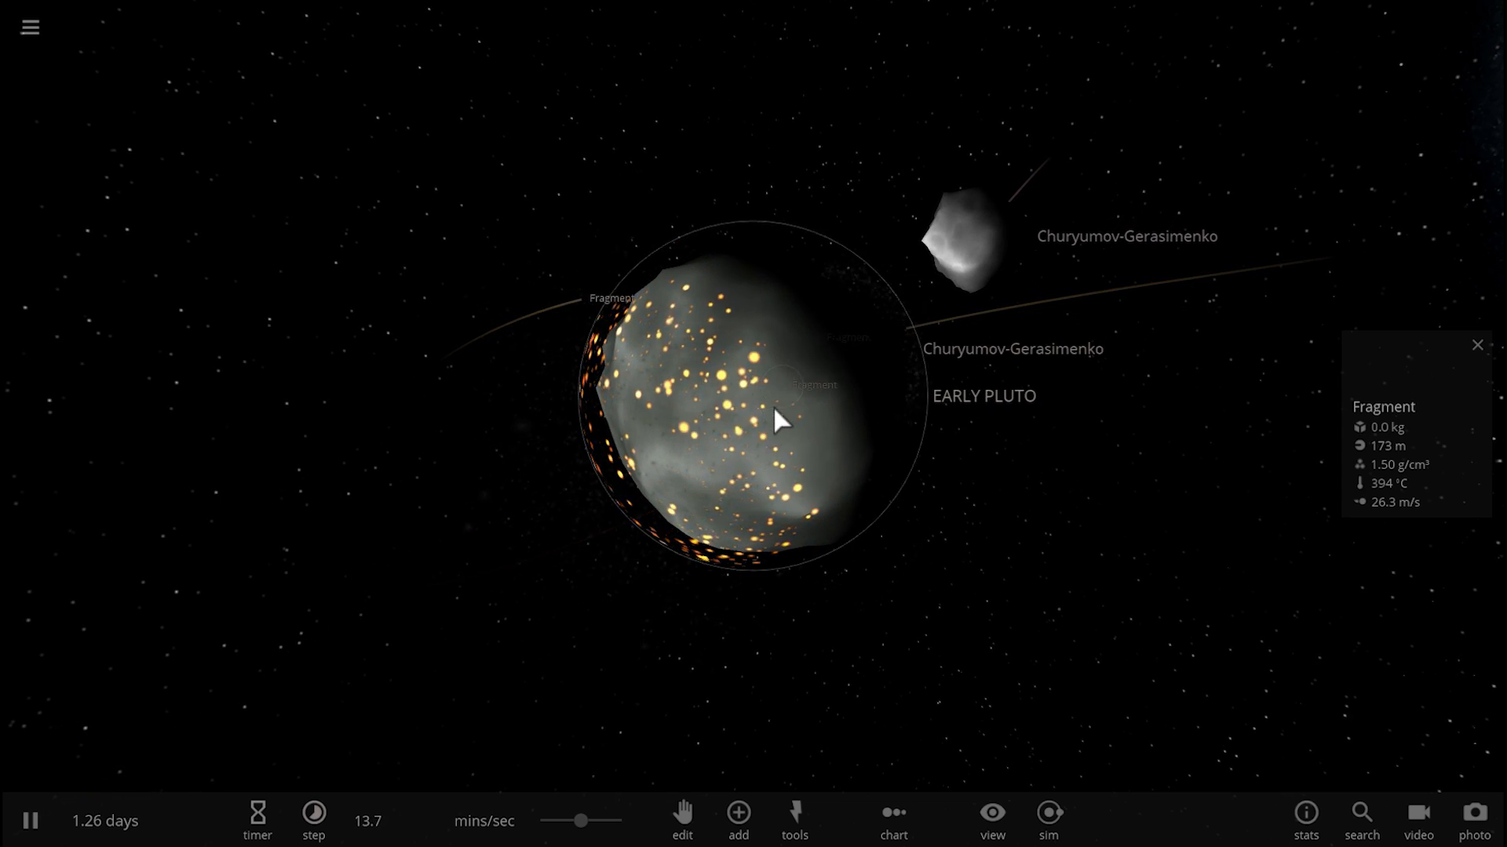
left_click_drag(773, 405, 904, 390)
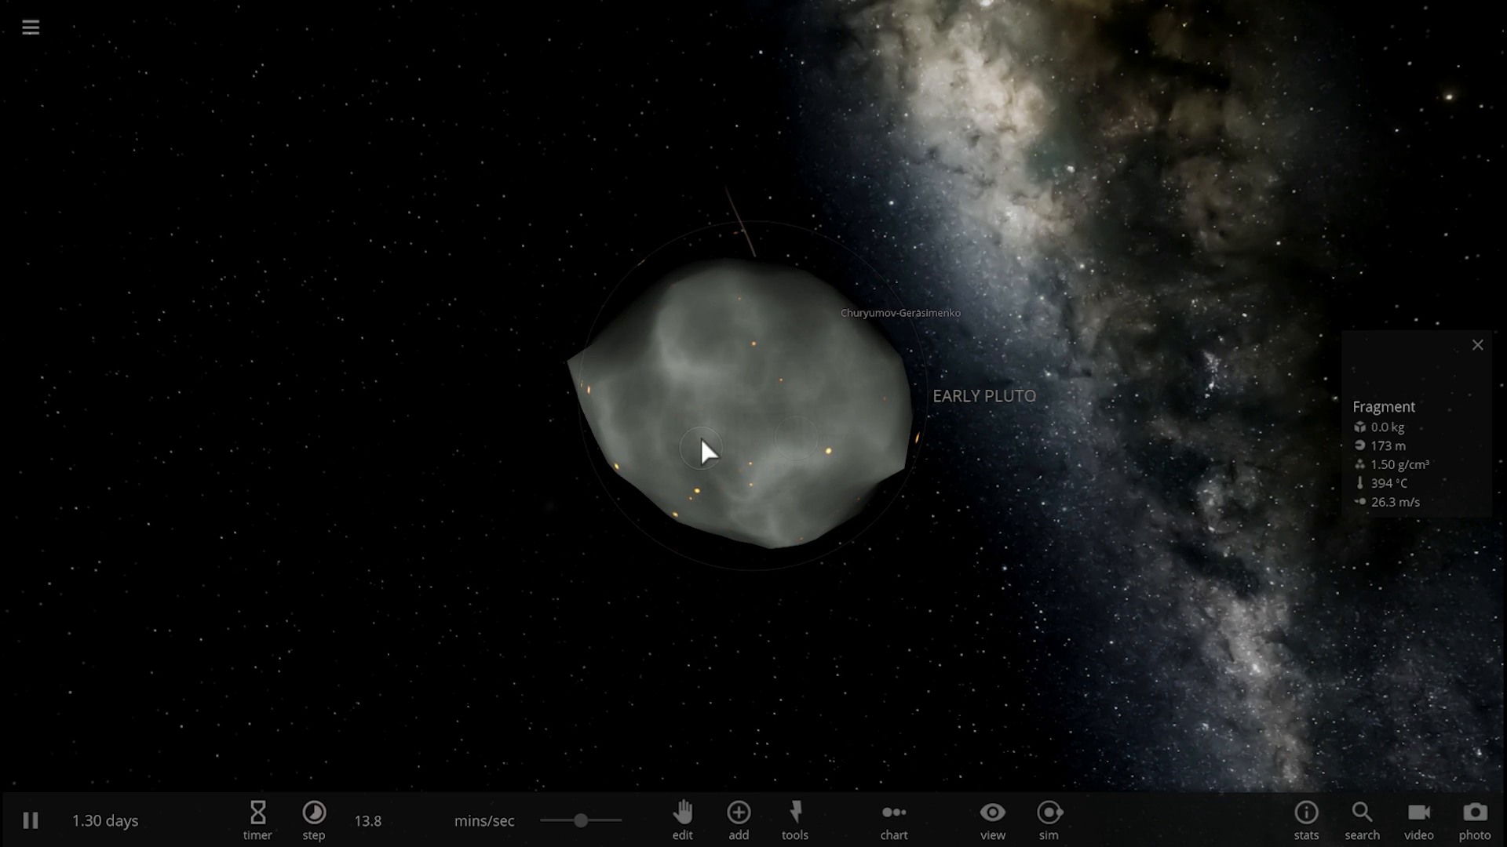
- Inspect the remaining comet fragments on EARLY PLUTO while they finish merging
left_click(700, 442)
left_click_drag(705, 455, 853, 473)
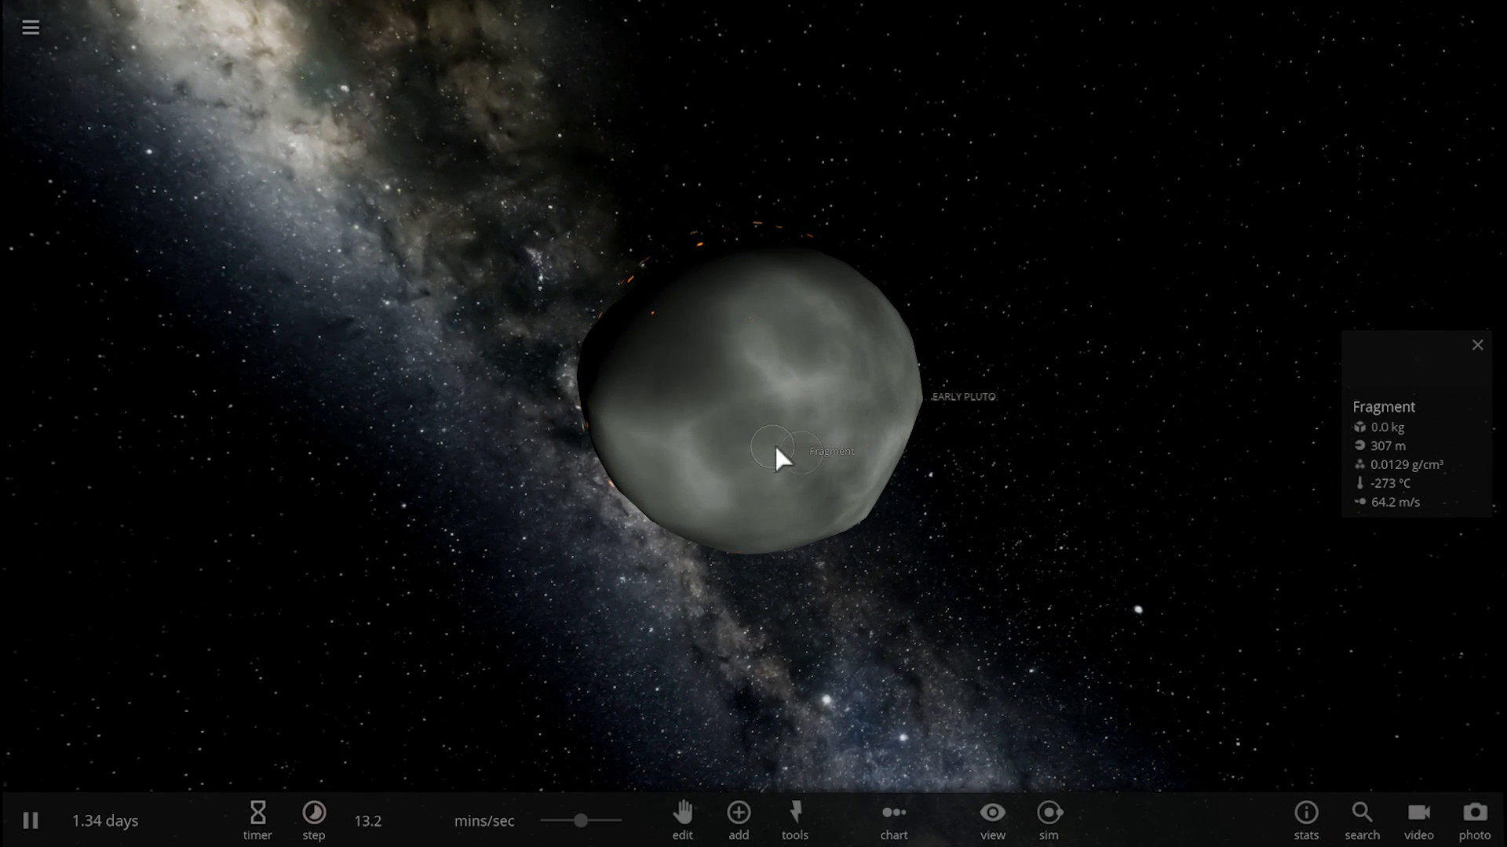
left_click(742, 412)
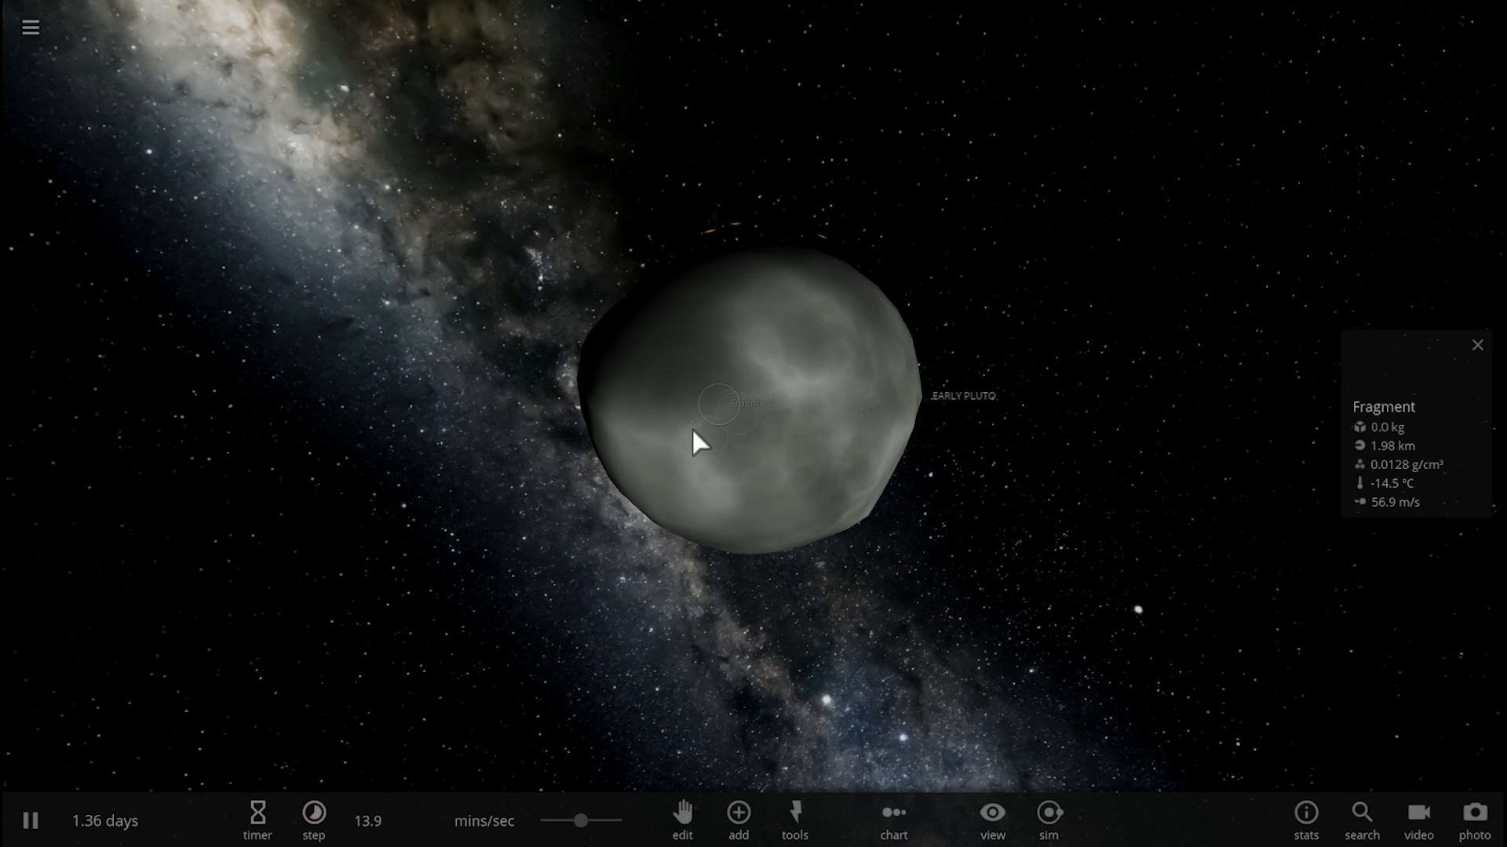
left_click_drag(692, 427, 728, 415)
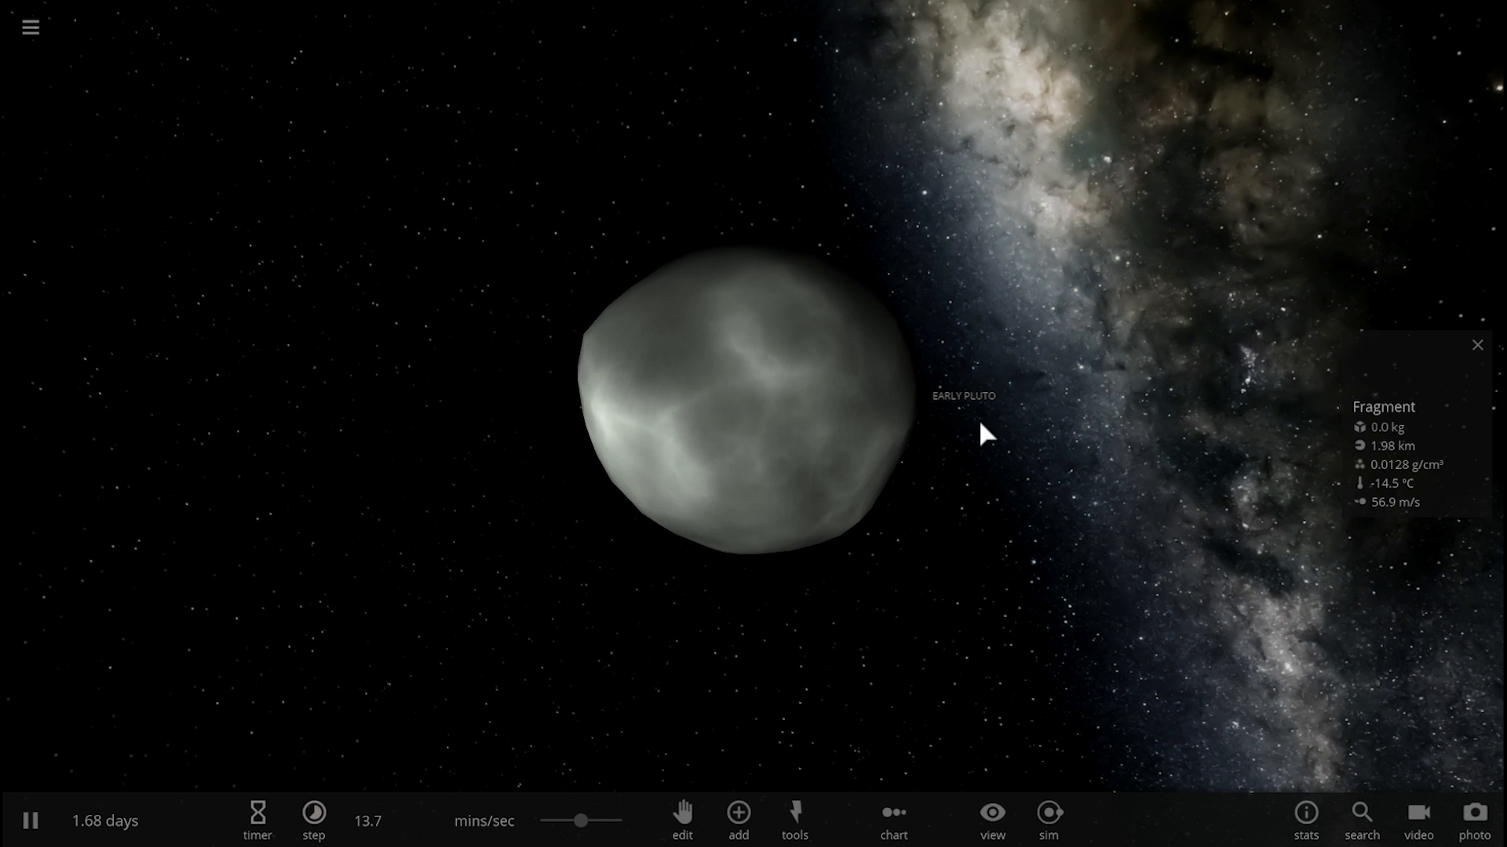
left_click_drag(983, 442, 857, 469)
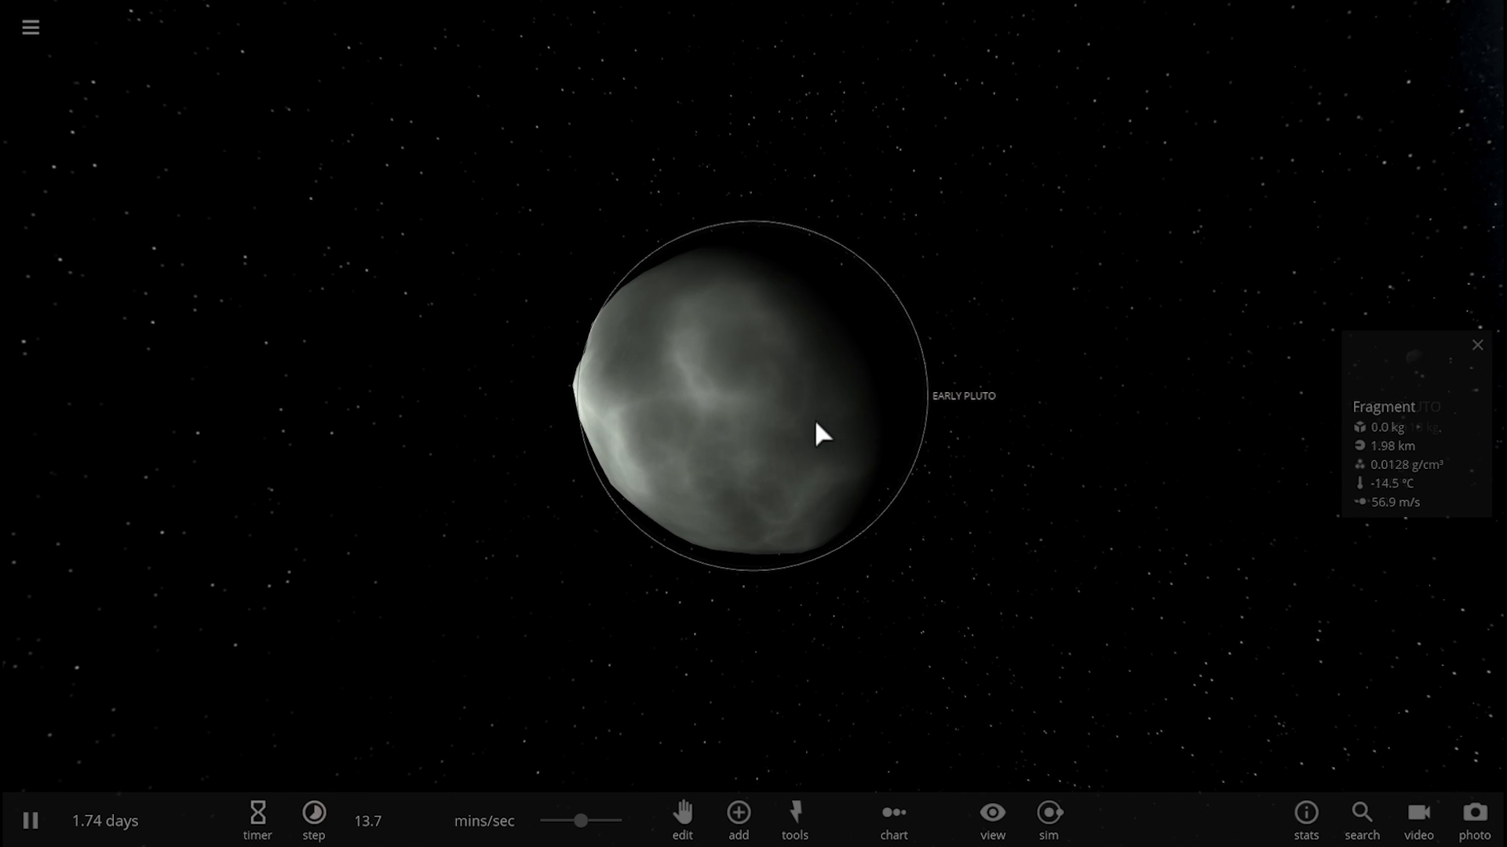
- Reselect EARLY PLUTO, now one rounded body of 6.82E+18 kg and 101 km radius
left_click(821, 436)
mouse_move(821, 435)
left_mouse_down()
mouse_move(921, 413)
mouse_move(963, 380)
left_mouse_up()
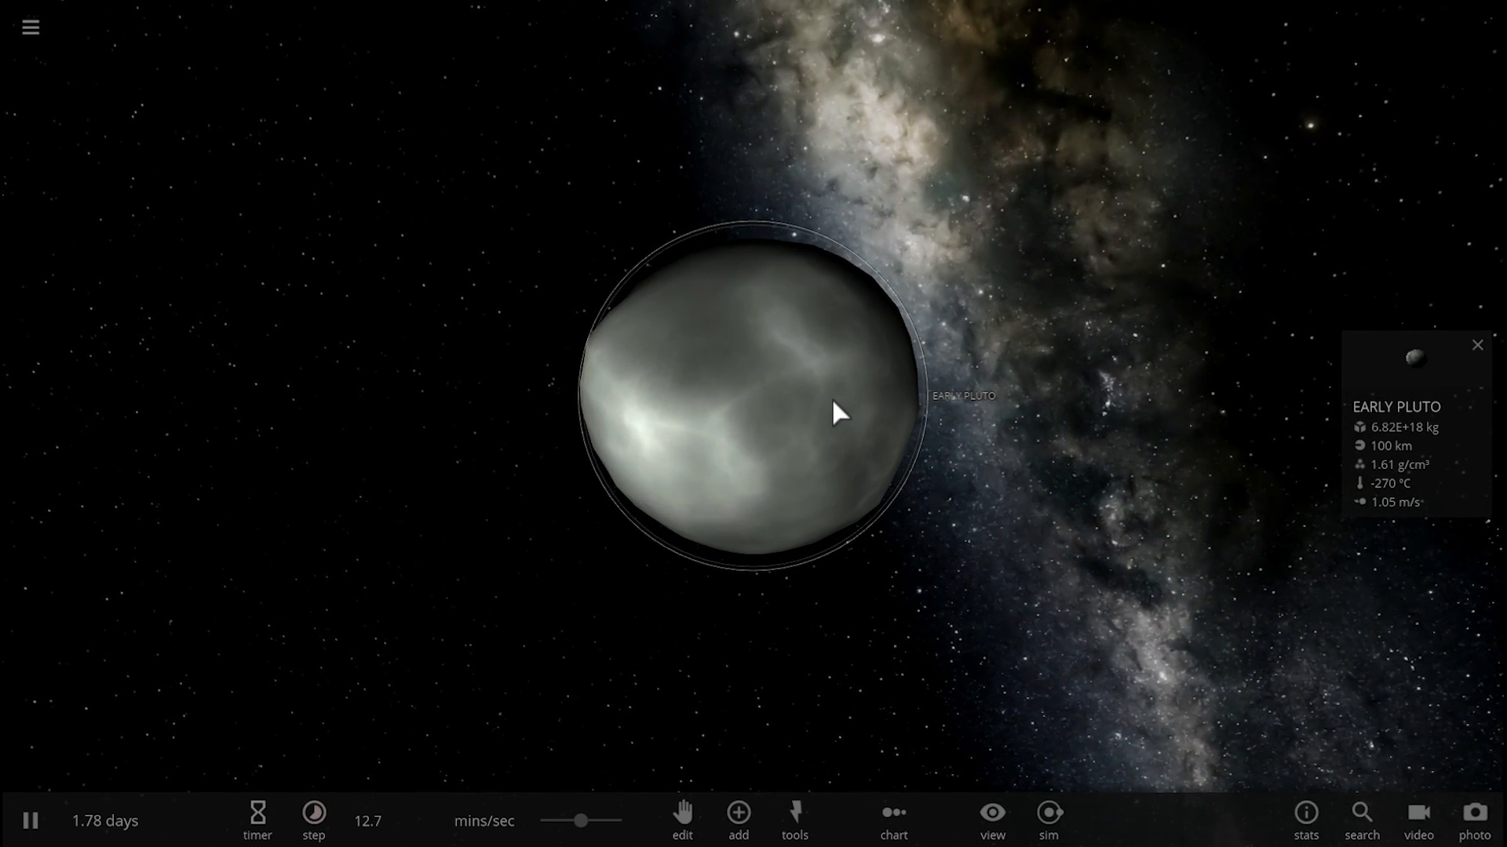
mouse_move(761, 411)
left_mouse_down()
mouse_move(891, 355)
mouse_move(736, 515)
left_mouse_up()
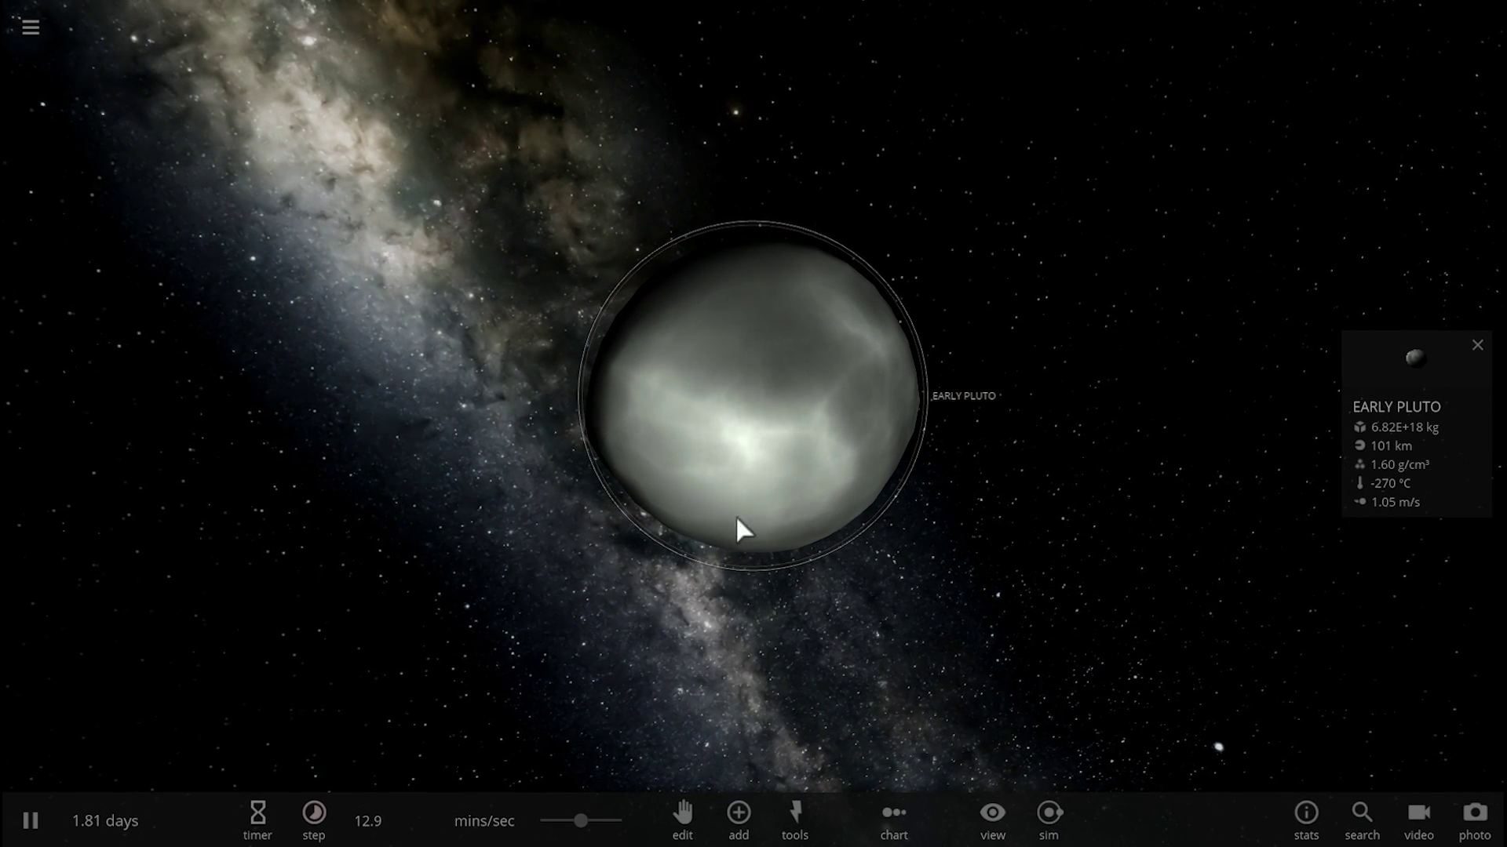
- Show EARLY PLUTO's full property list and increase its mass toward 4.55E+20 kg
left_click(1412, 374)
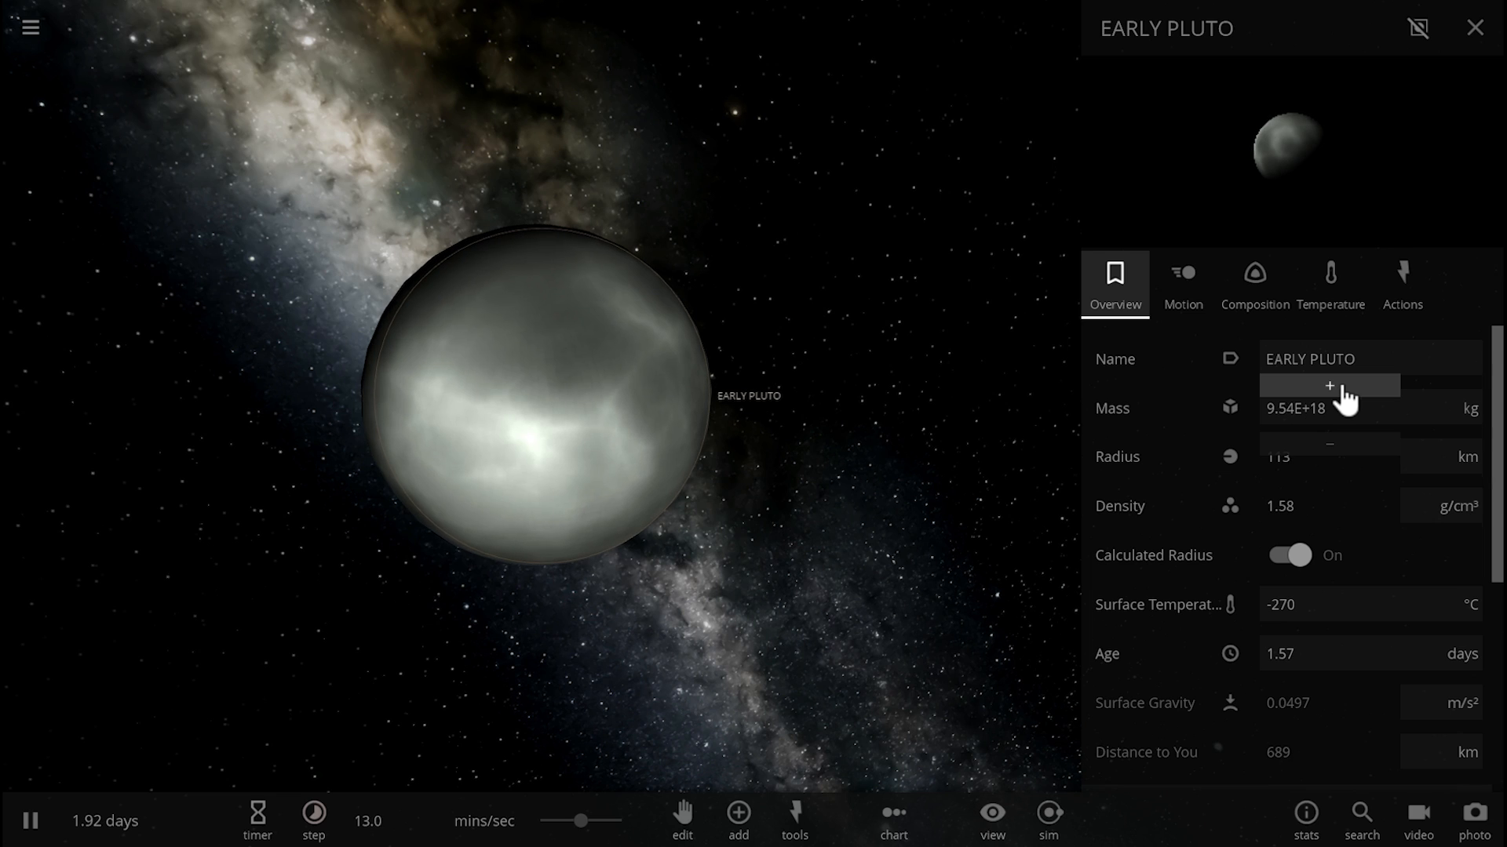
left_click(1345, 398)
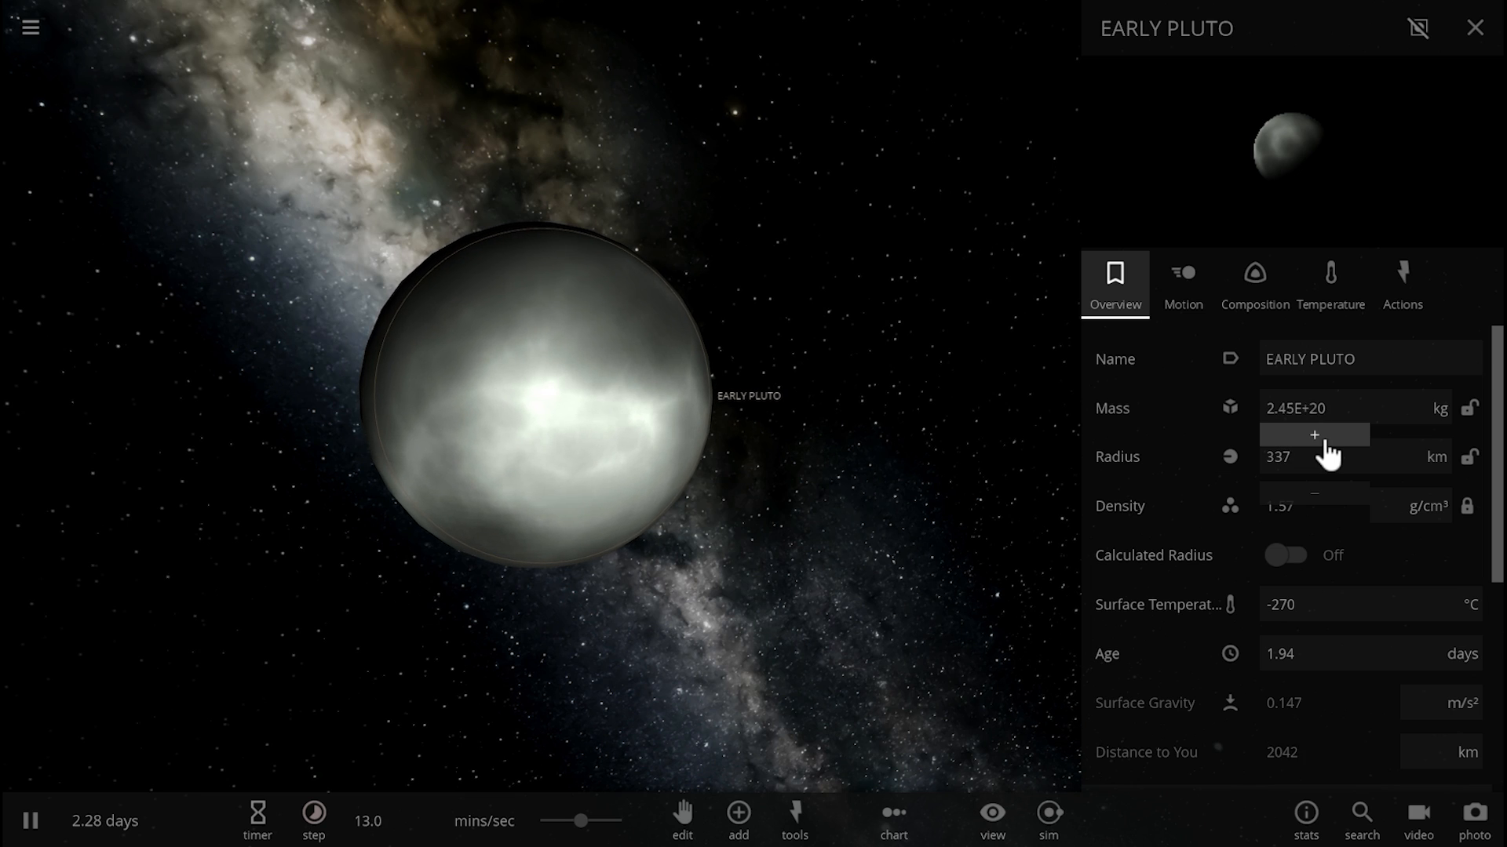
- Enlarge EARLY PLUTO's radius to 410 km and look over its cratered icy surface
left_click(1315, 436)
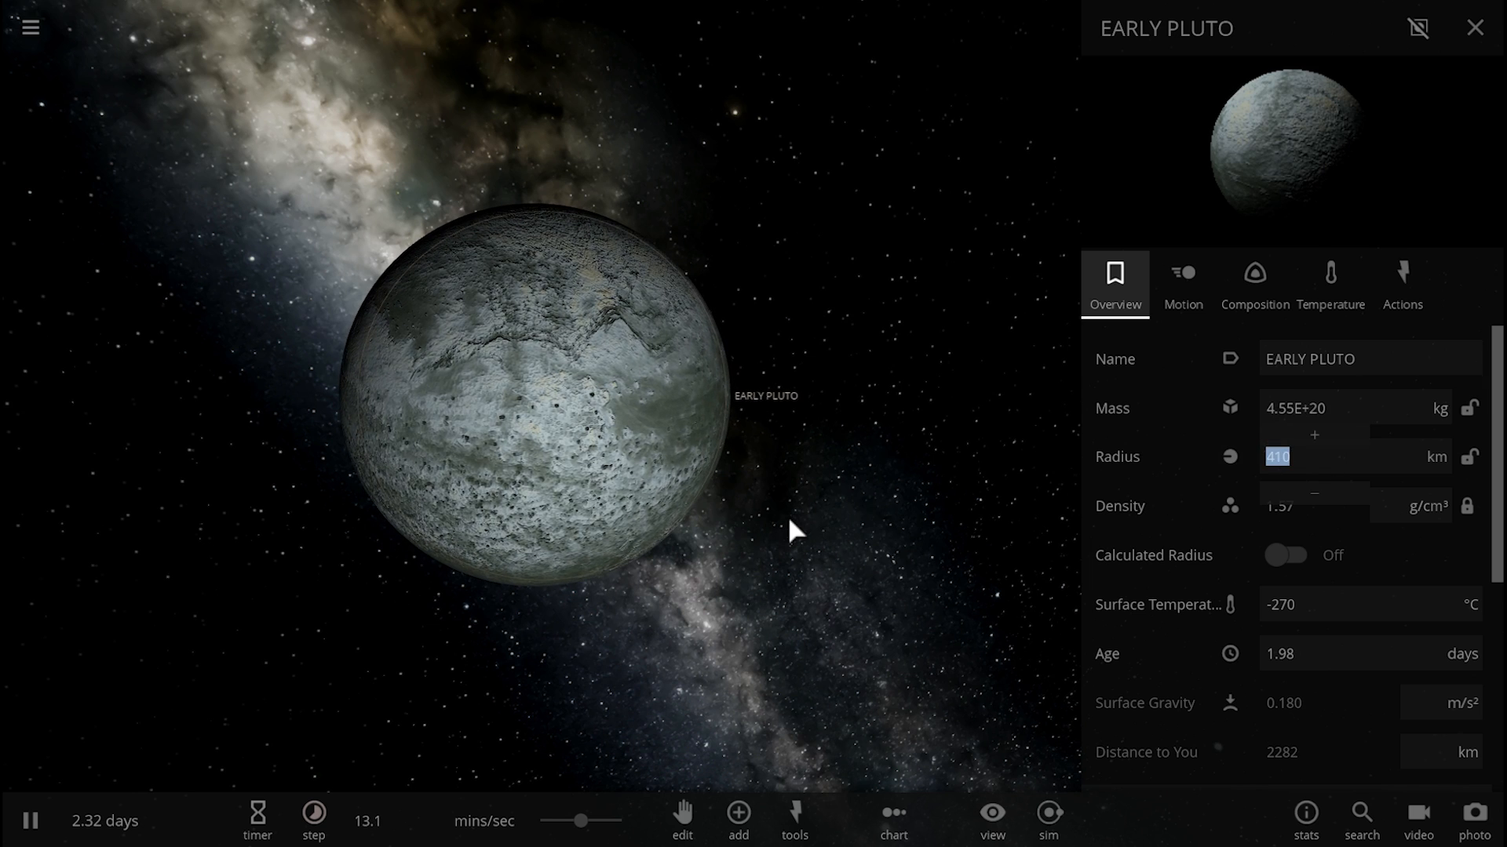
left_click(528, 456)
left_click_drag(529, 456, 576, 451)
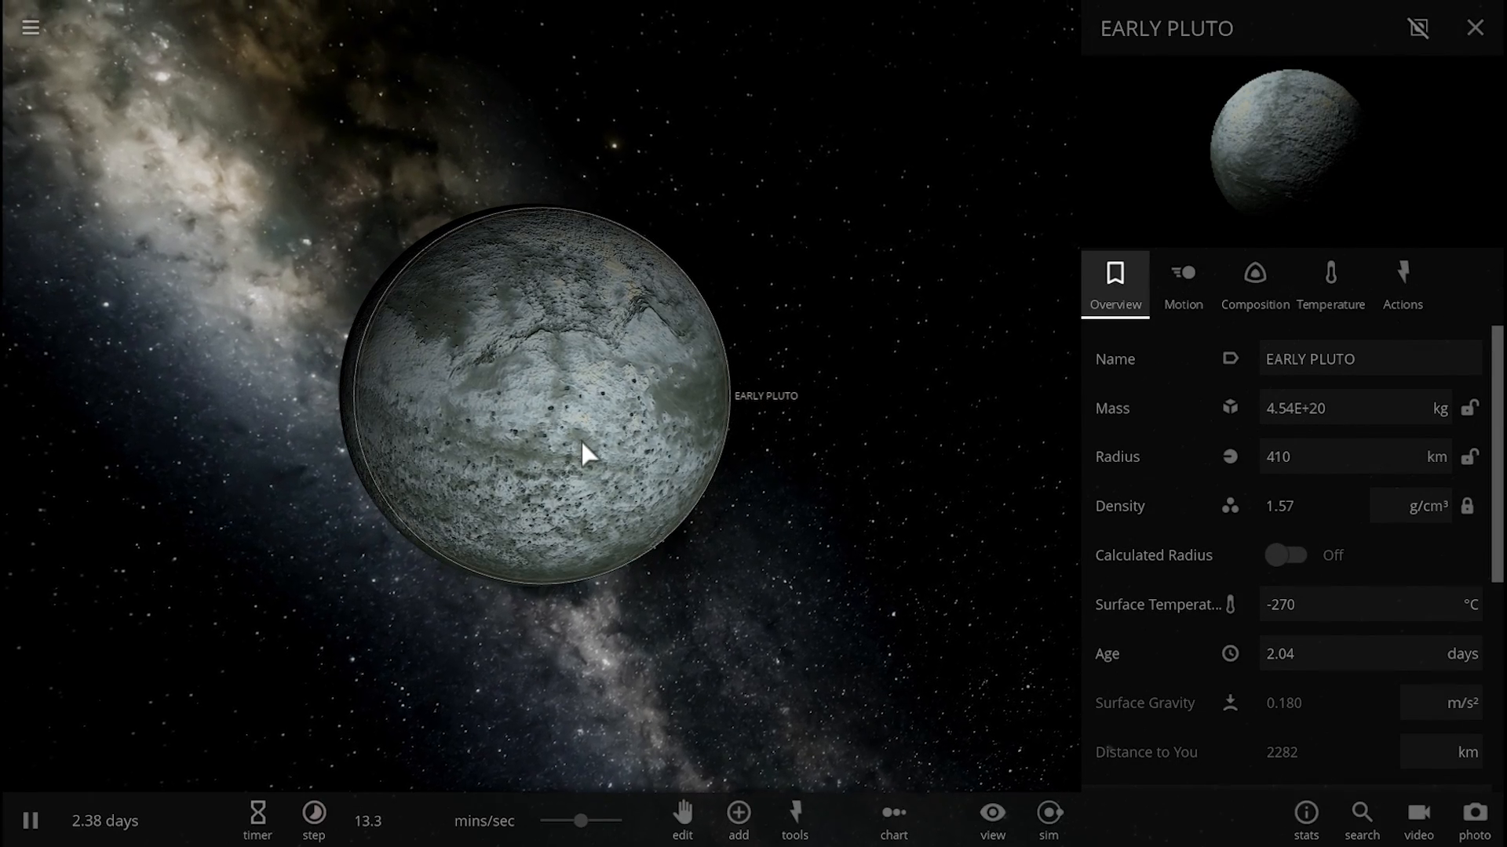
mouse_move(581, 439)
left_mouse_down()
mouse_move(620, 427)
mouse_move(682, 450)
mouse_move(696, 429)
left_mouse_up()
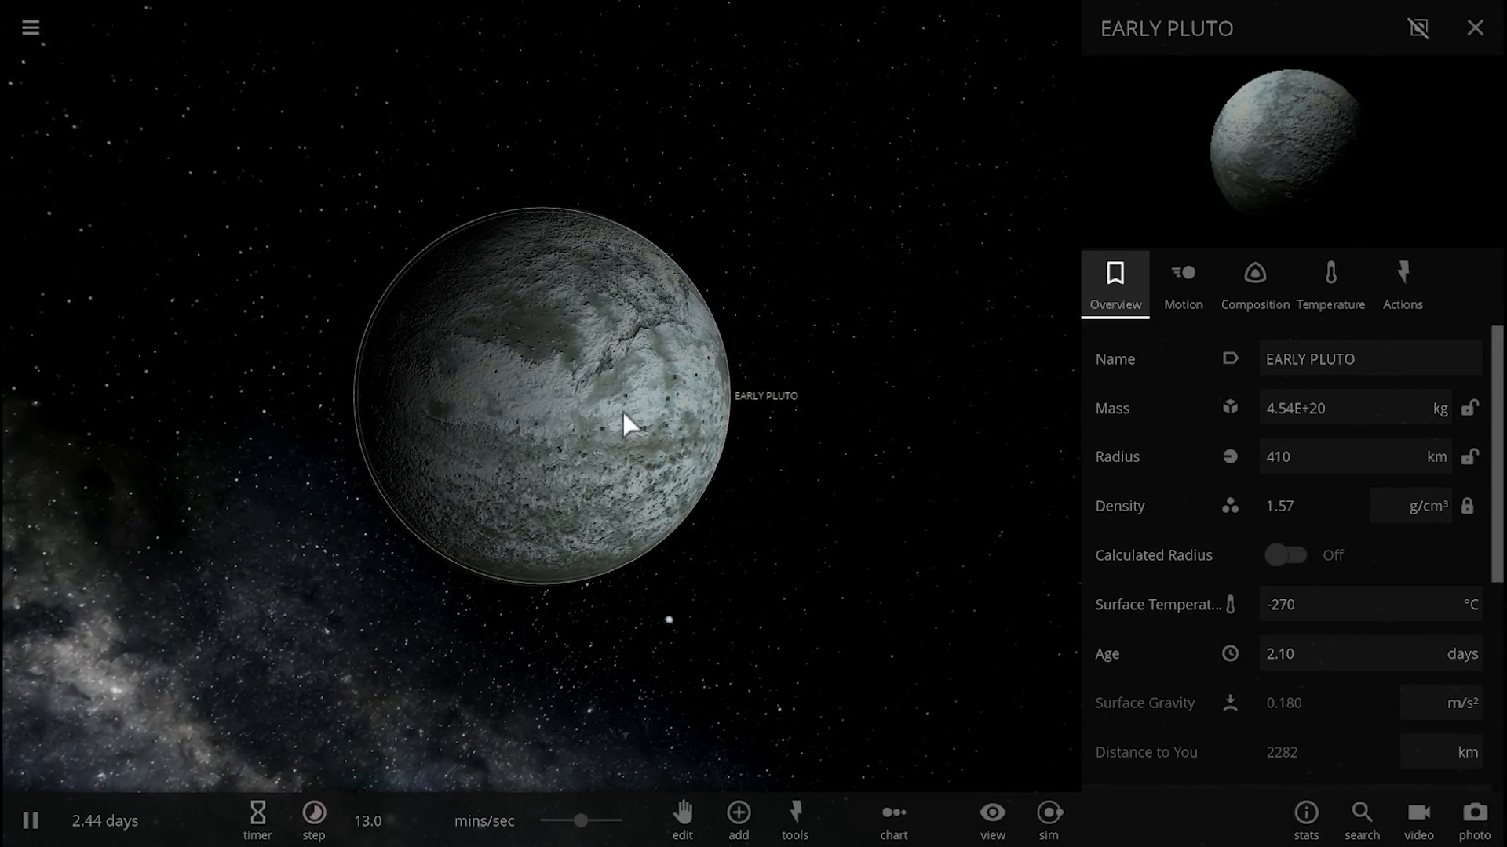
mouse_move(606, 412)
left_mouse_down()
mouse_move(468, 453)
mouse_move(347, 398)
left_mouse_up()
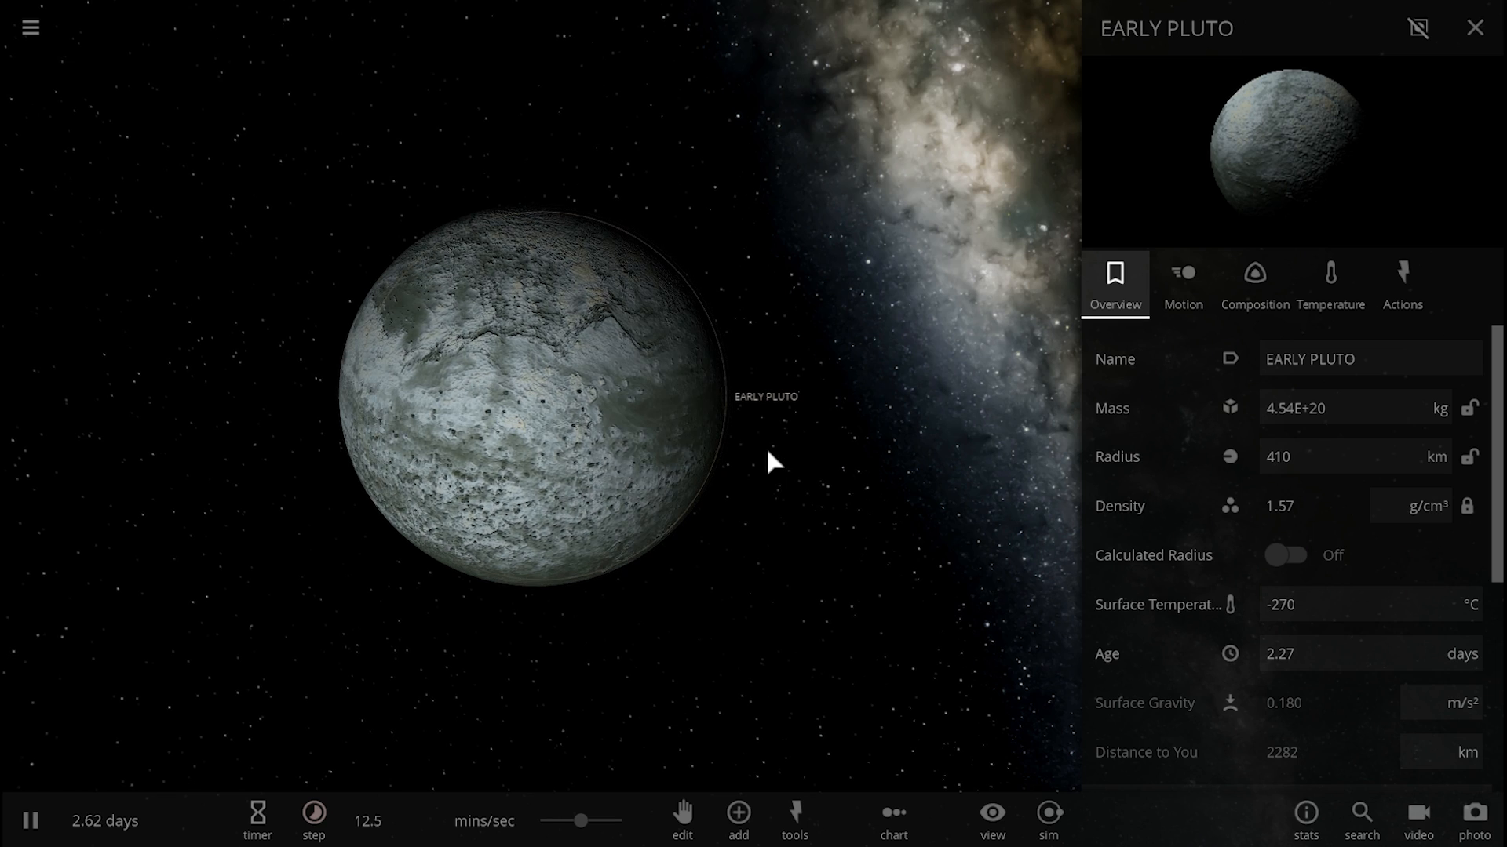
left_click_drag(767, 446, 837, 471)
scroll(837, 472, "down", 3)
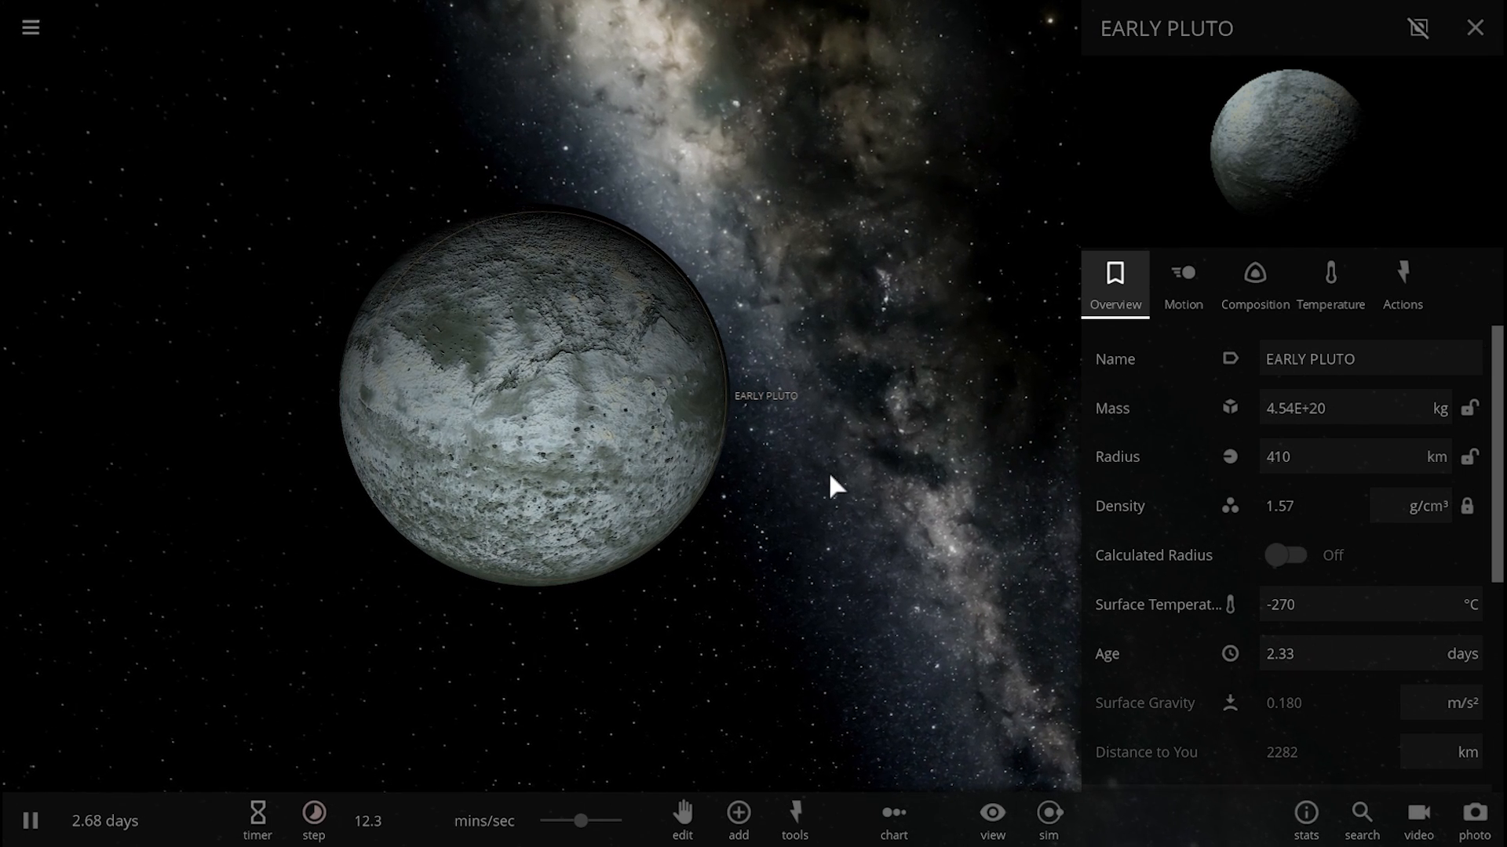
scroll(694, 591, "down", 2)
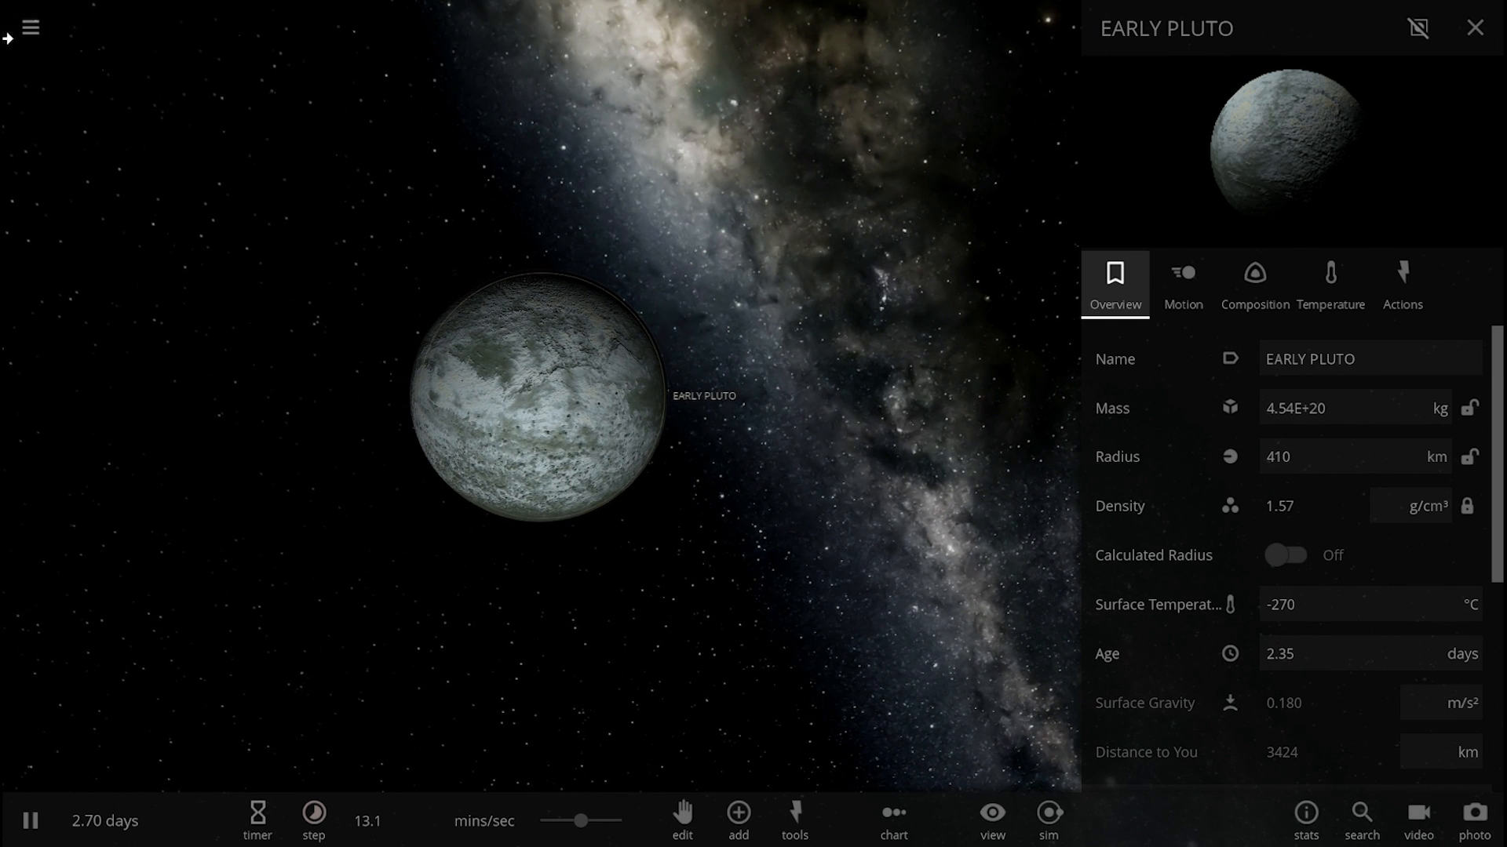
- Load the Pluto & Moons simulation from the main menu's simulation browser
left_click(29, 29)
left_click(141, 310)
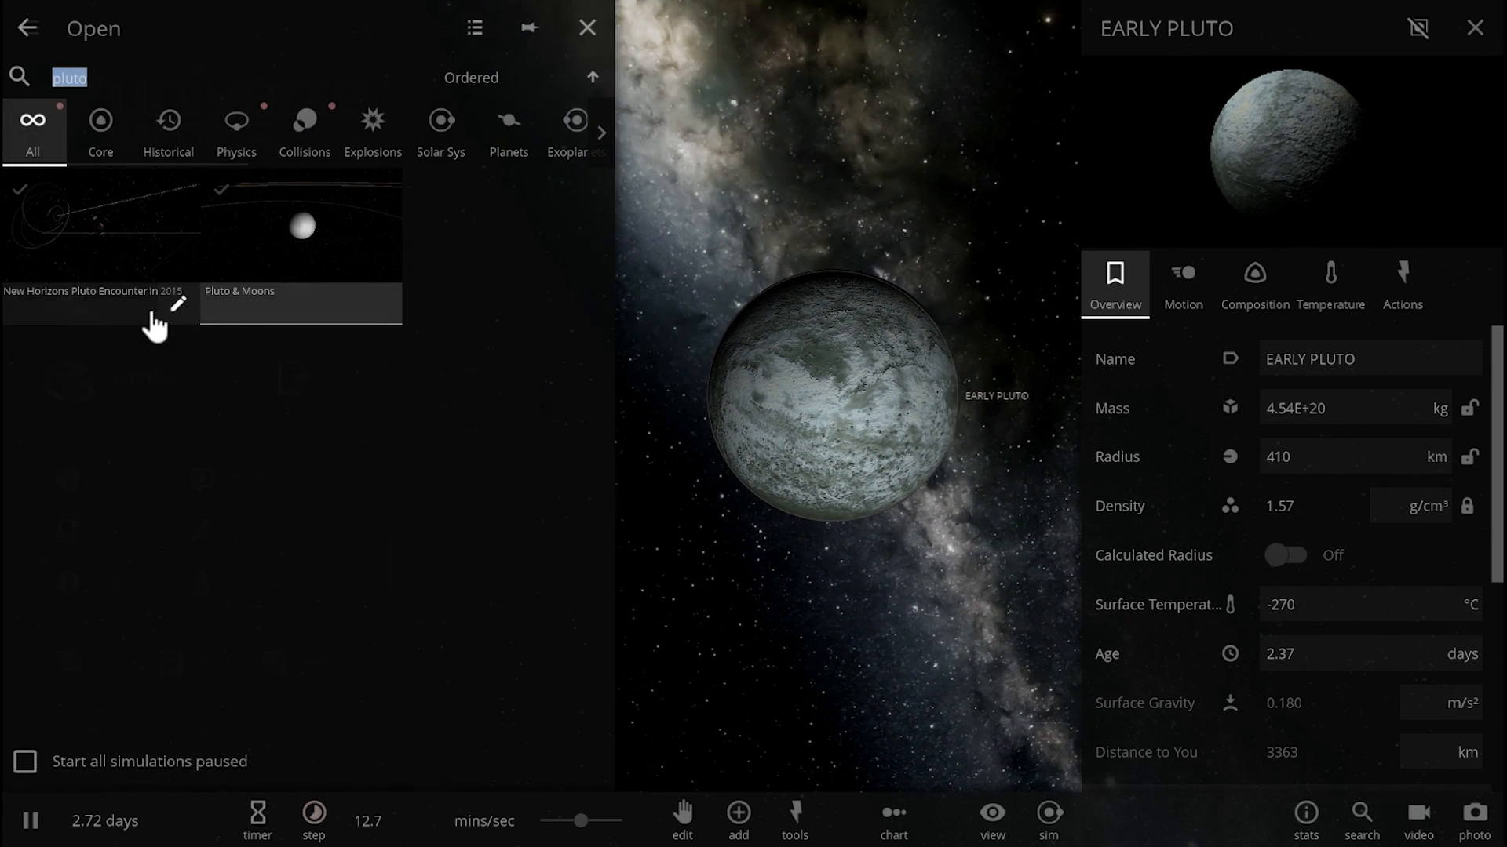
left_click(261, 254)
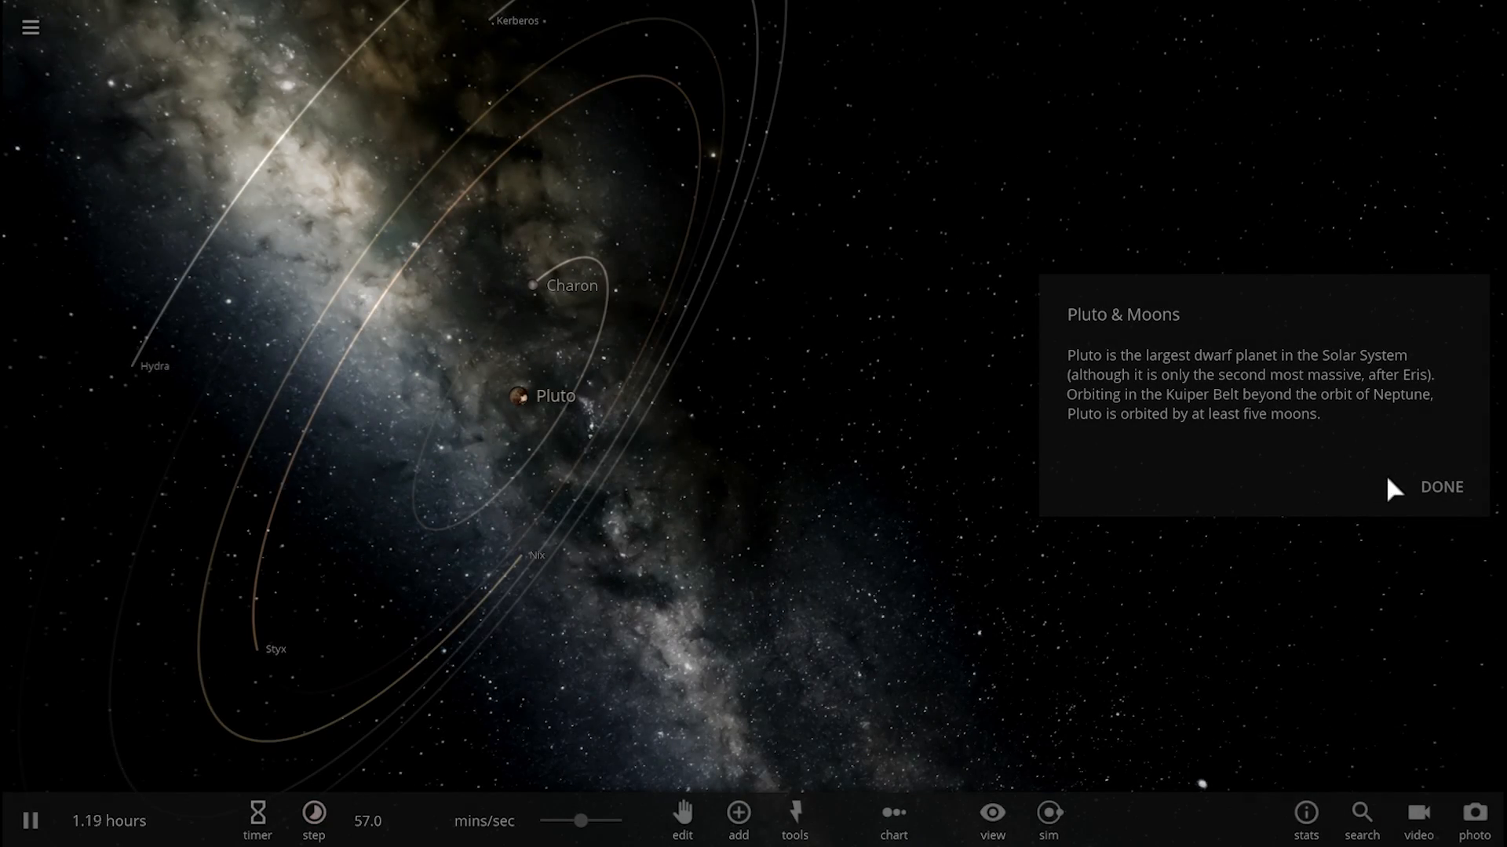
- Dismiss the introduction, select Pluto for its details and view the moon orbits face-on and edge-on
left_click(1438, 487)
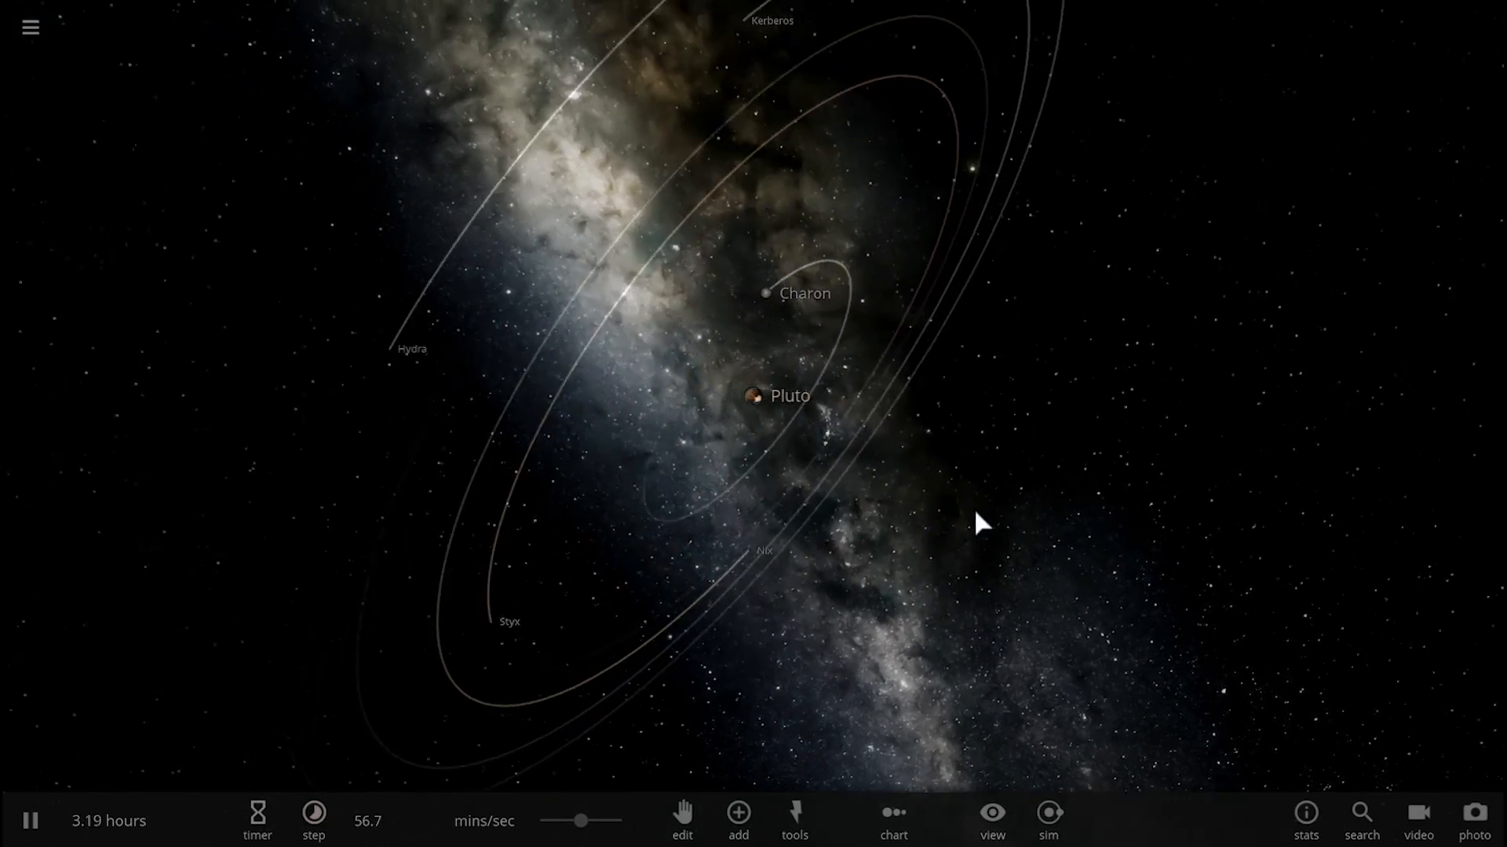
left_click_drag(964, 503, 715, 399)
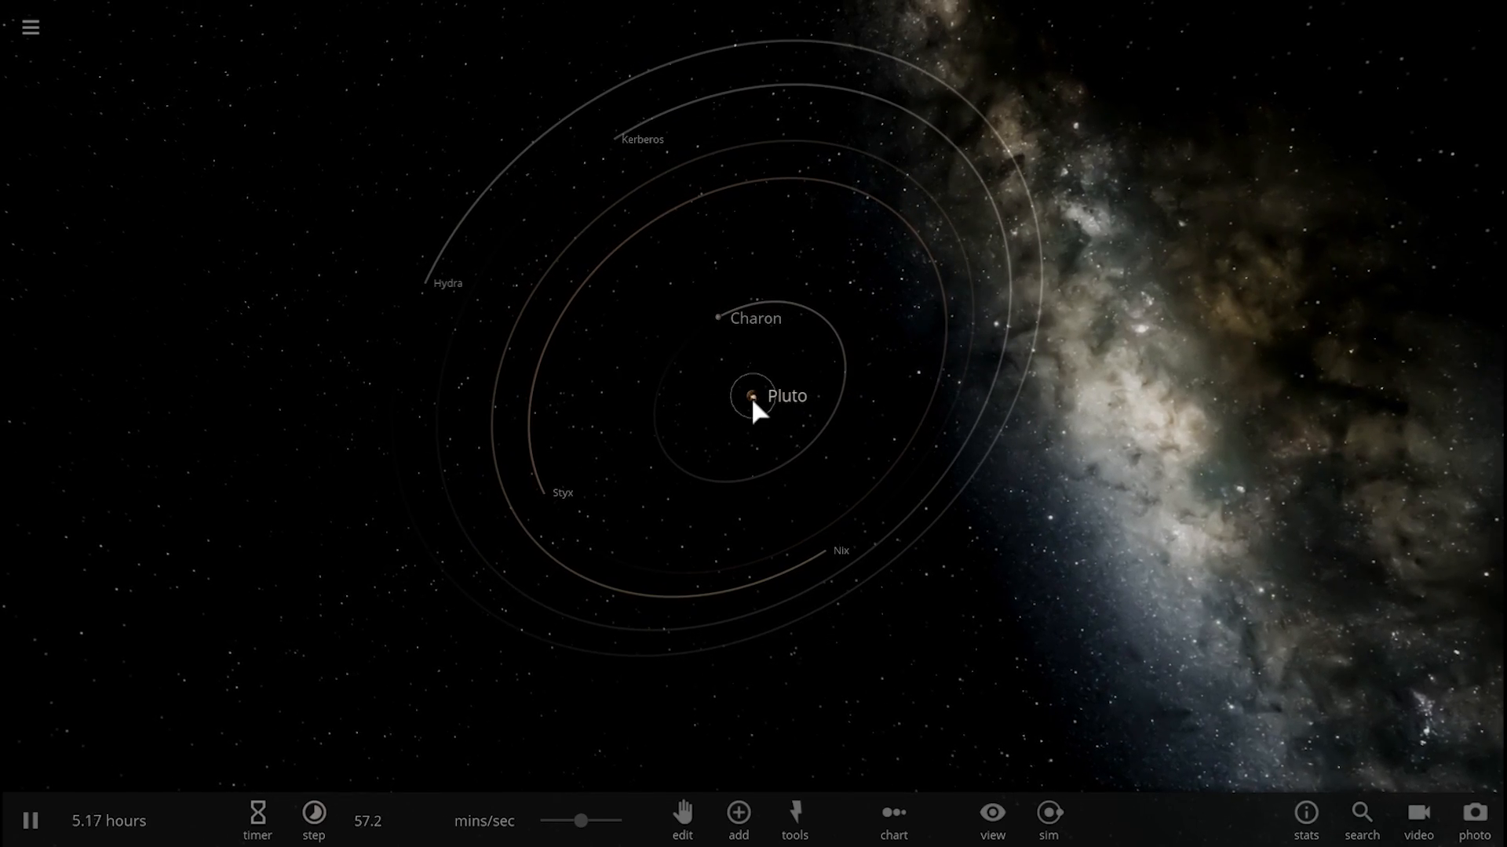
left_click(752, 397)
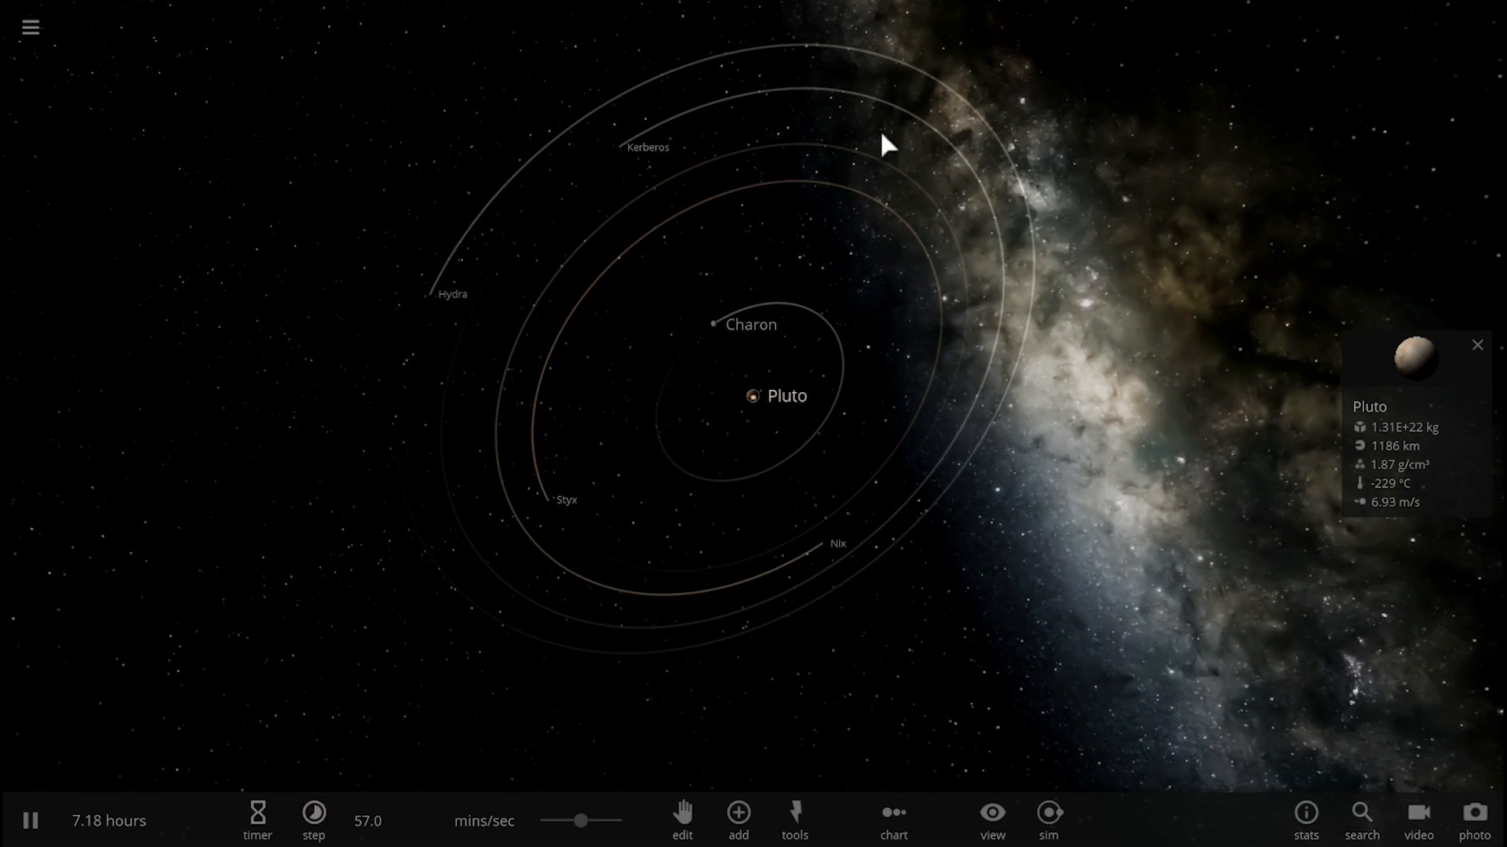
mouse_move(1053, 409)
left_mouse_down()
mouse_move(870, 456)
mouse_move(1043, 473)
left_mouse_up()
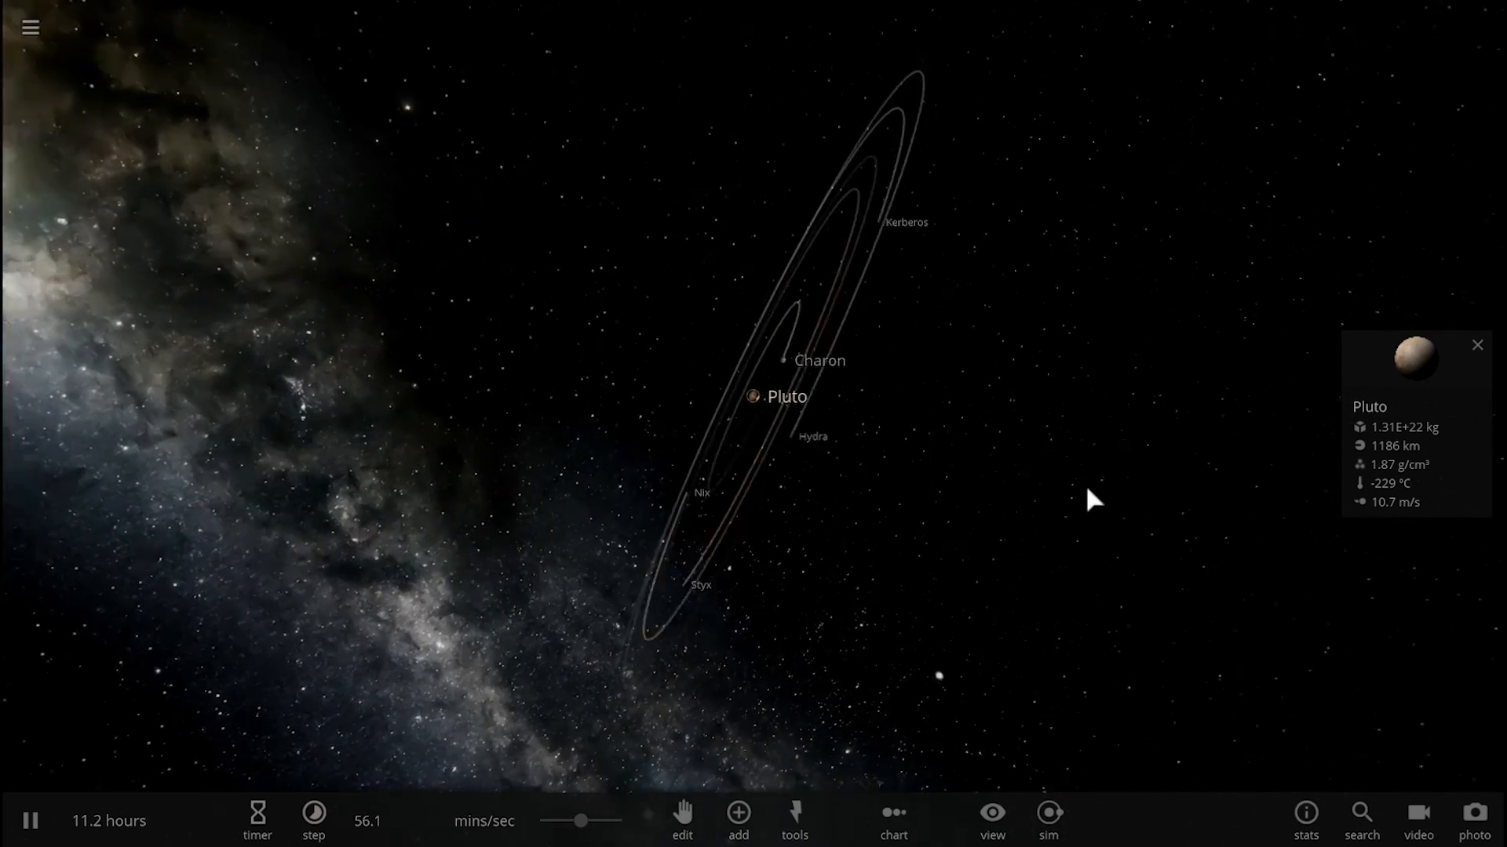
scroll(746, 365, "up", 3)
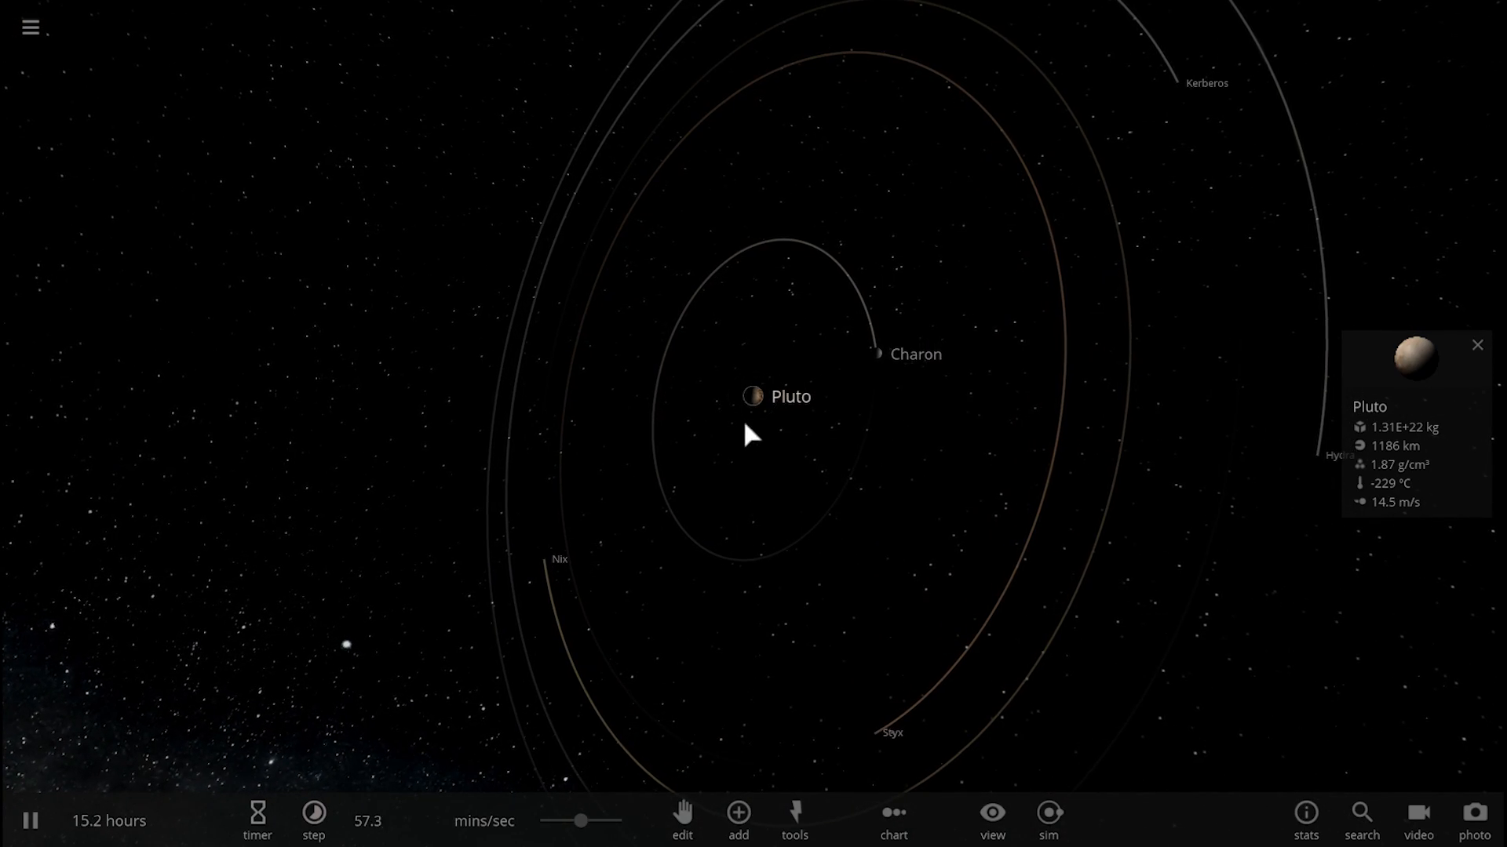
scroll(757, 426, "up", 2)
scroll(831, 390, "down", 3)
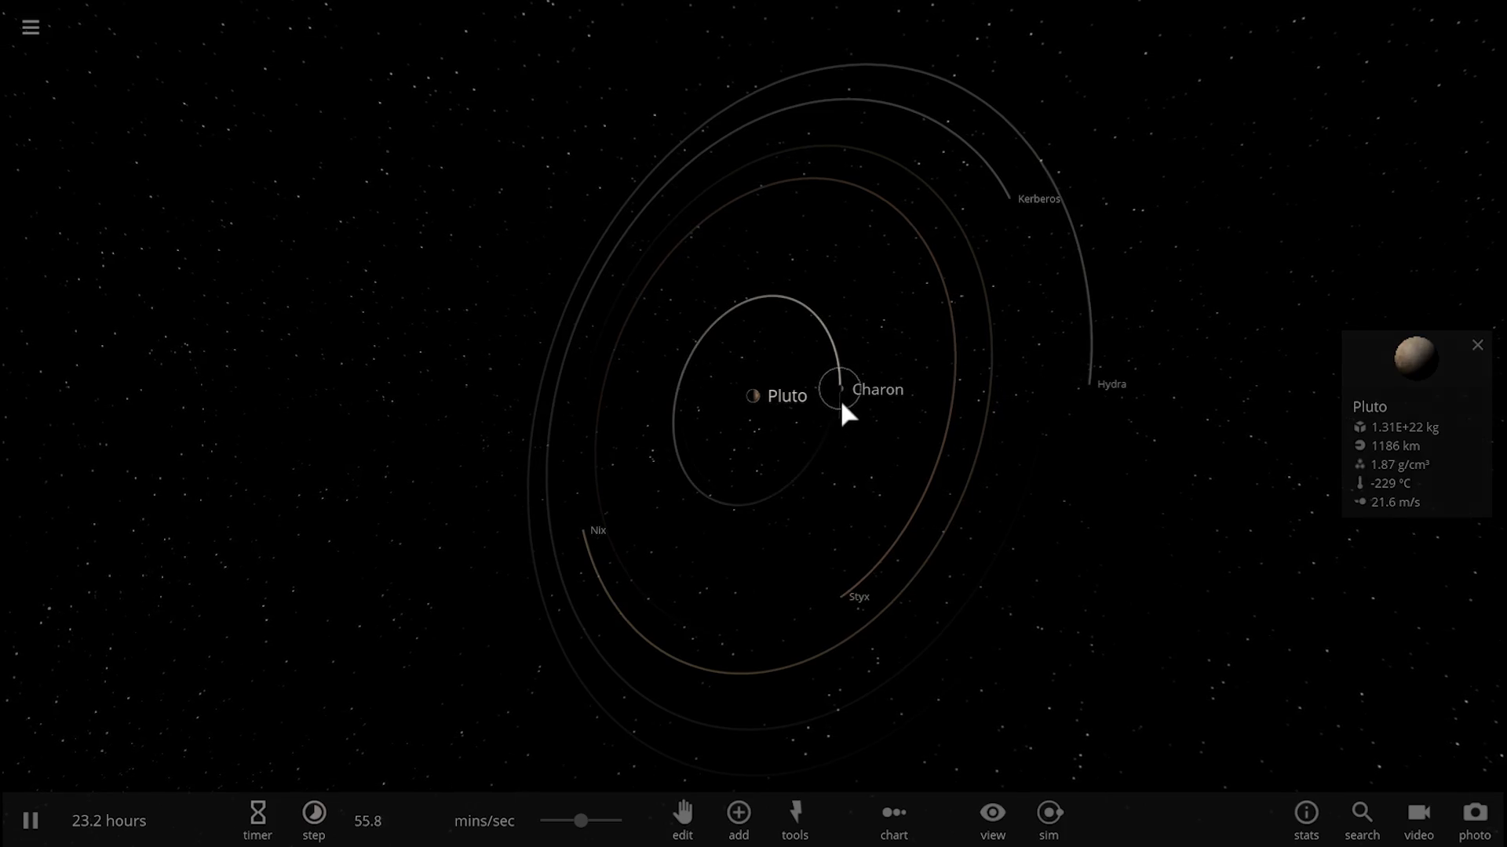
- Select Charon to show its details and swing the view so Pluto appears beside it
left_click(839, 399)
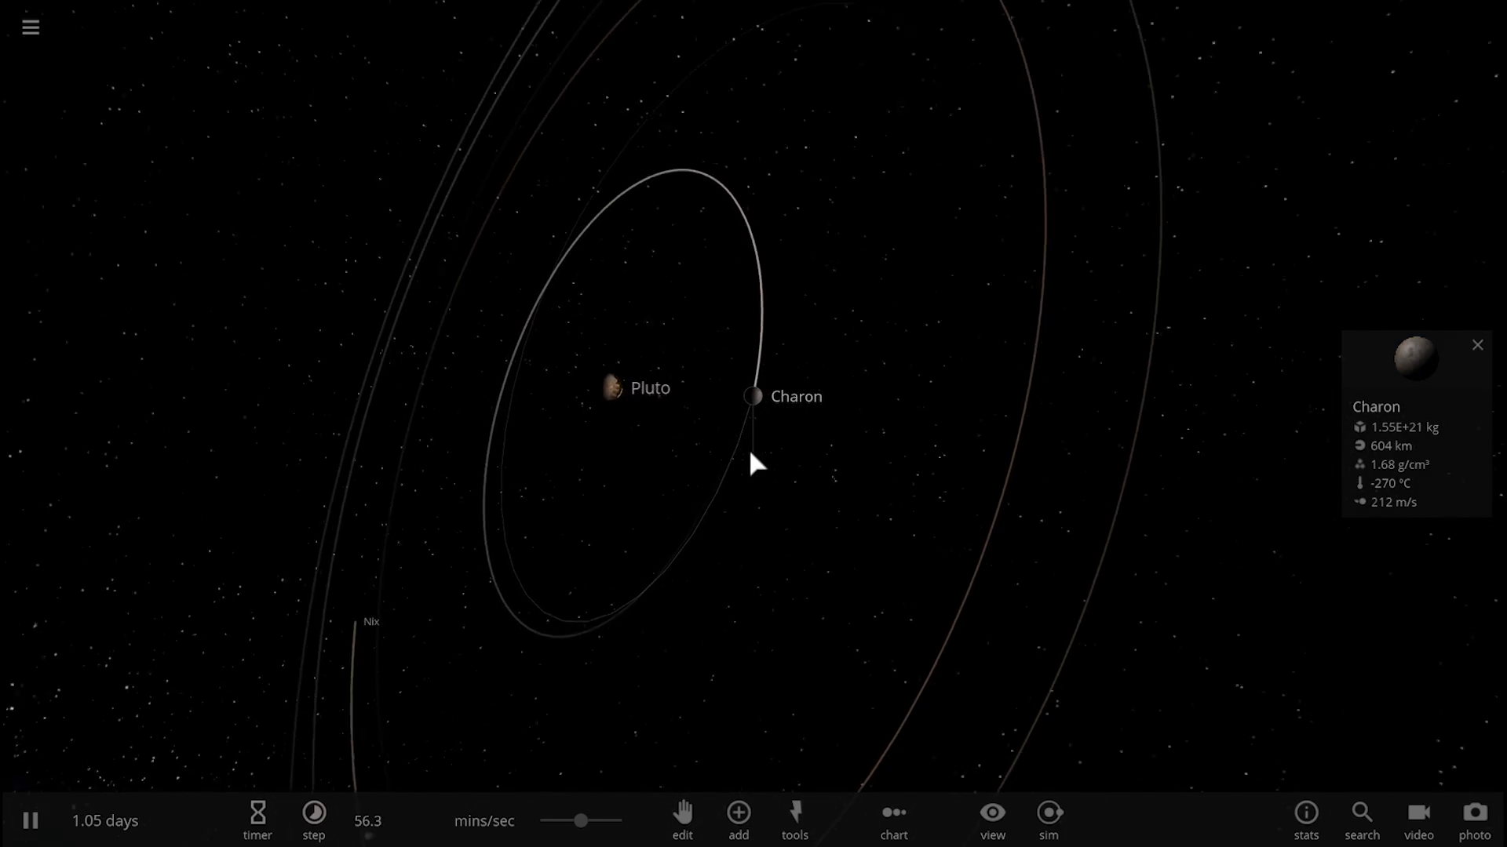
left_click_drag(748, 449, 835, 496)
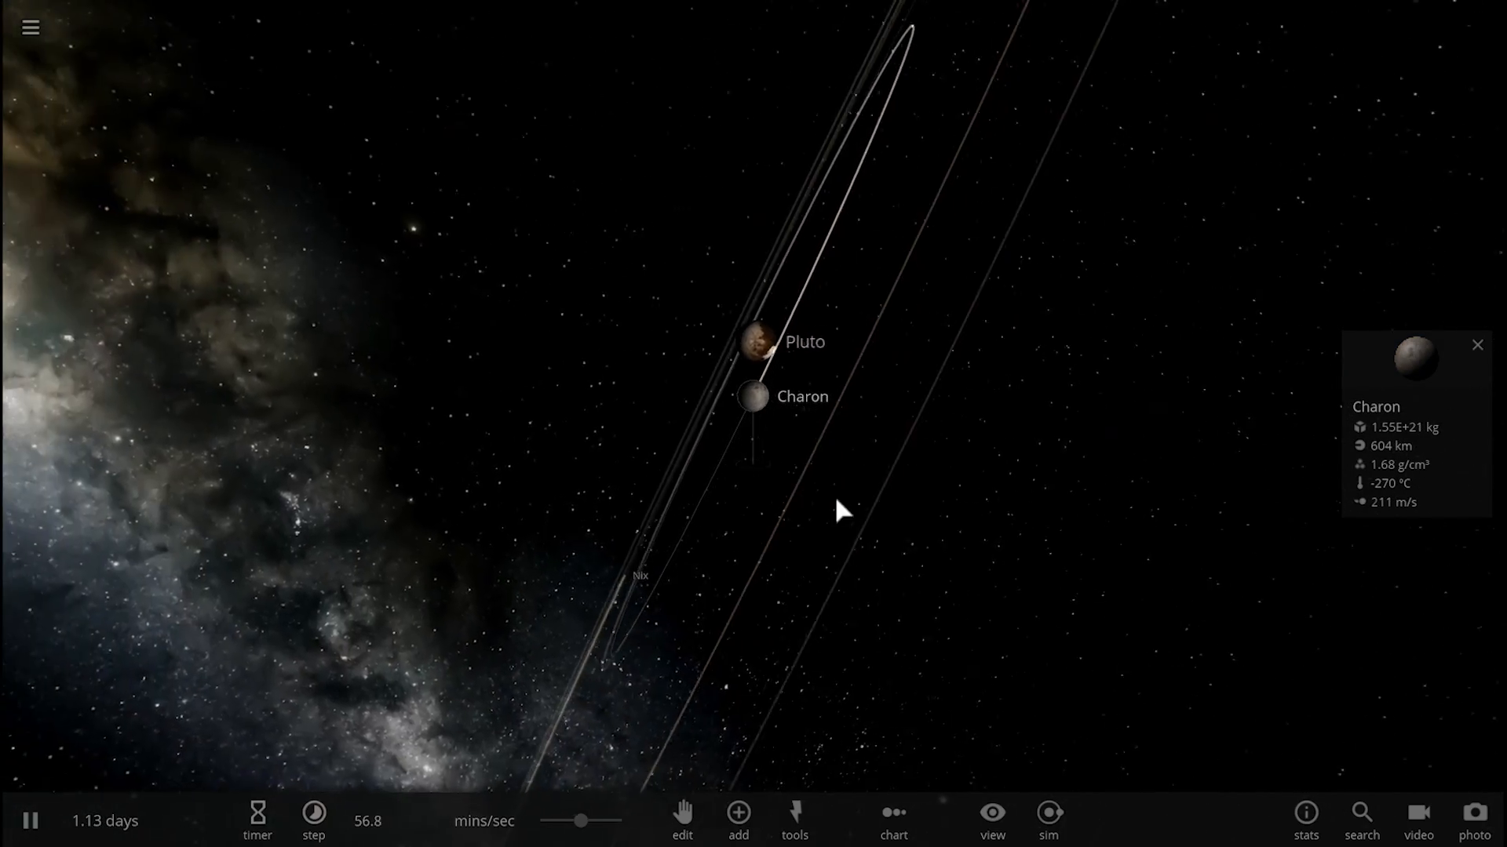
scroll(780, 477, "up", 5)
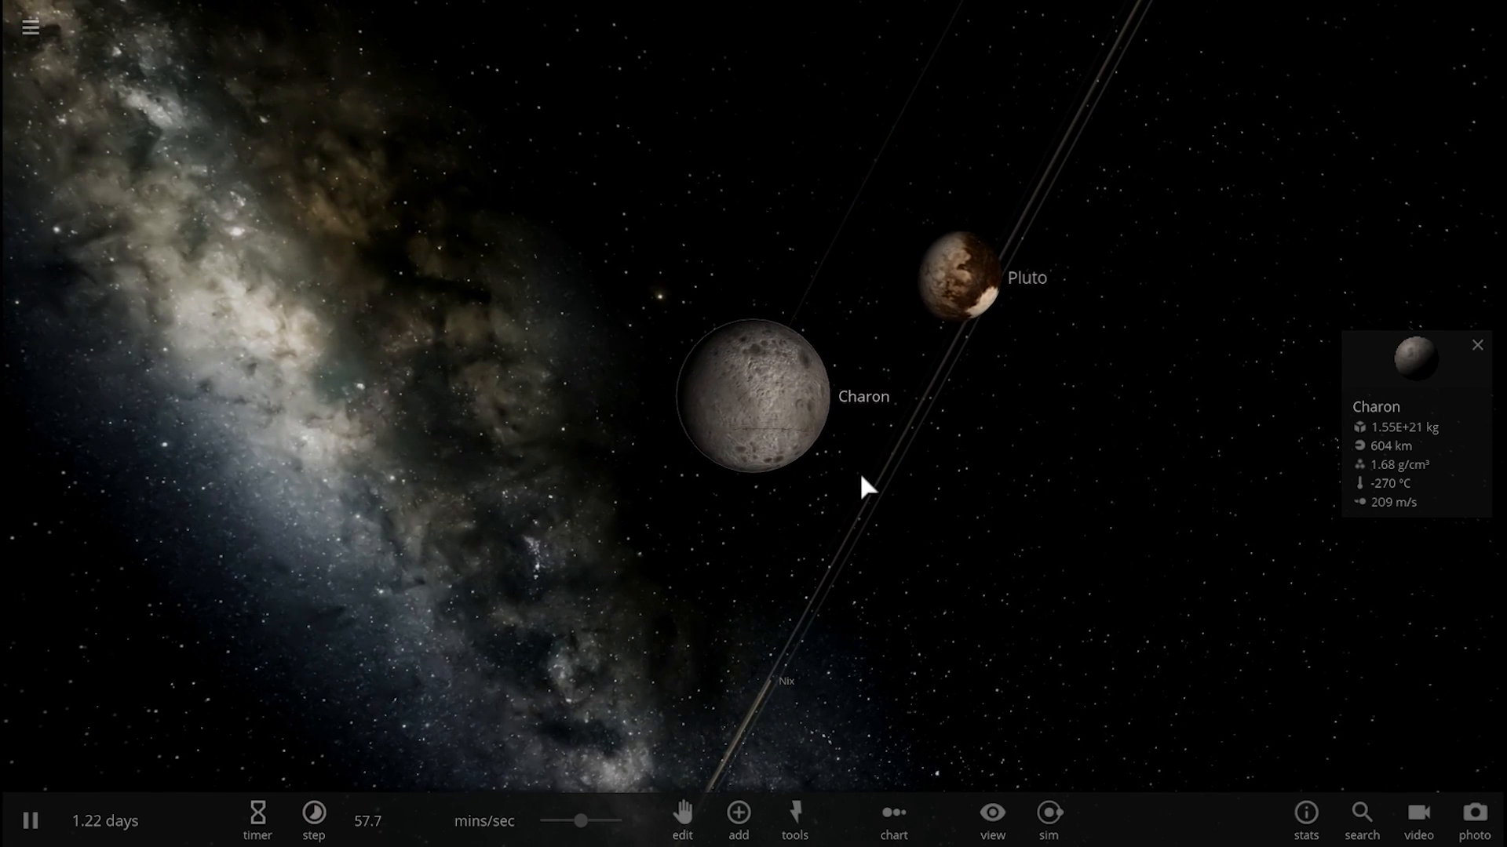
left_click_drag(915, 473, 961, 442)
scroll(960, 441, "up", 3)
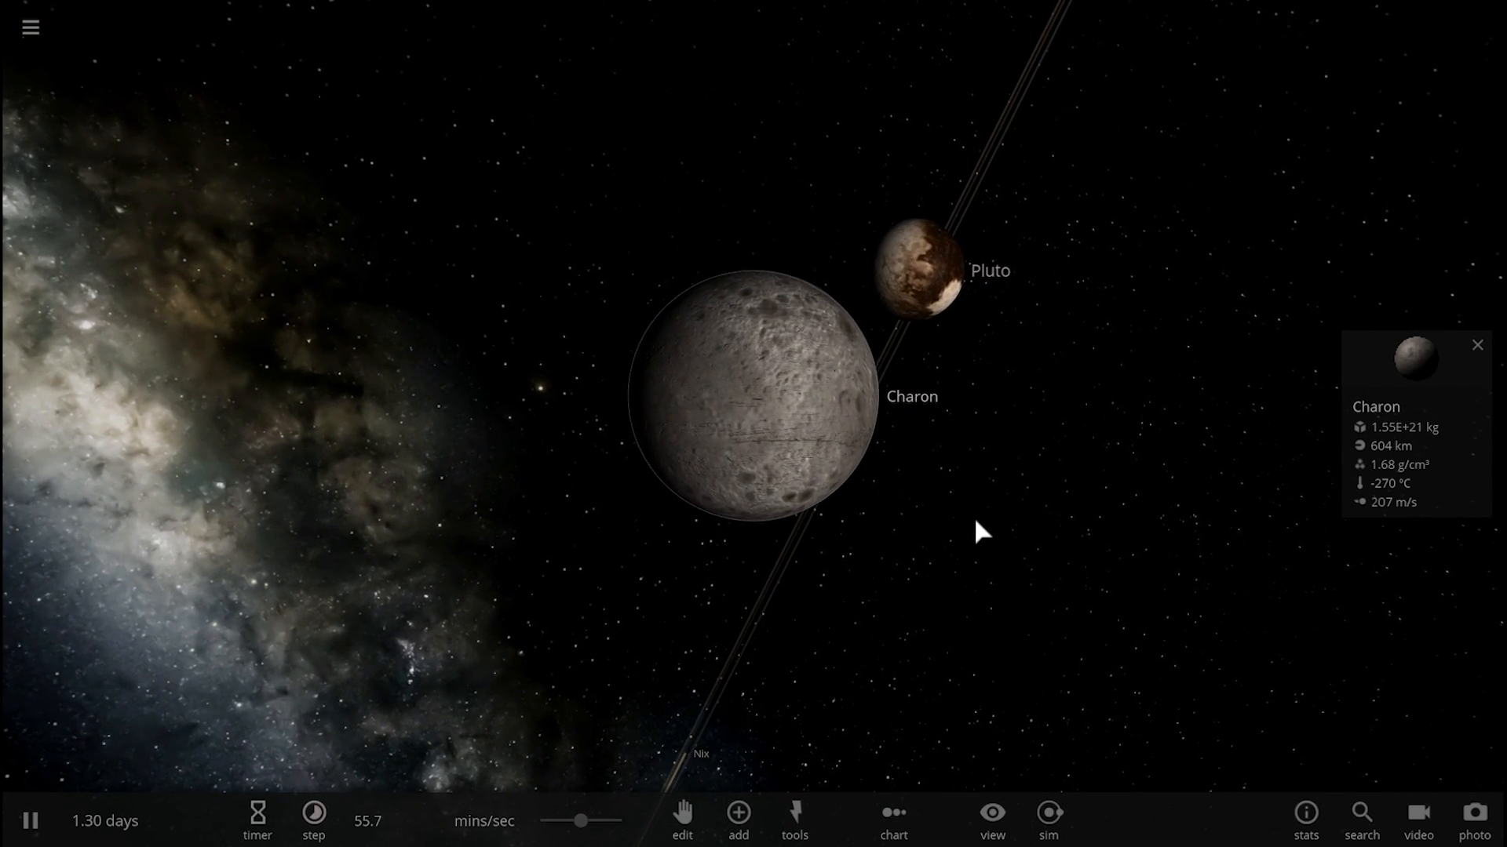
left_click_drag(983, 515, 982, 452)
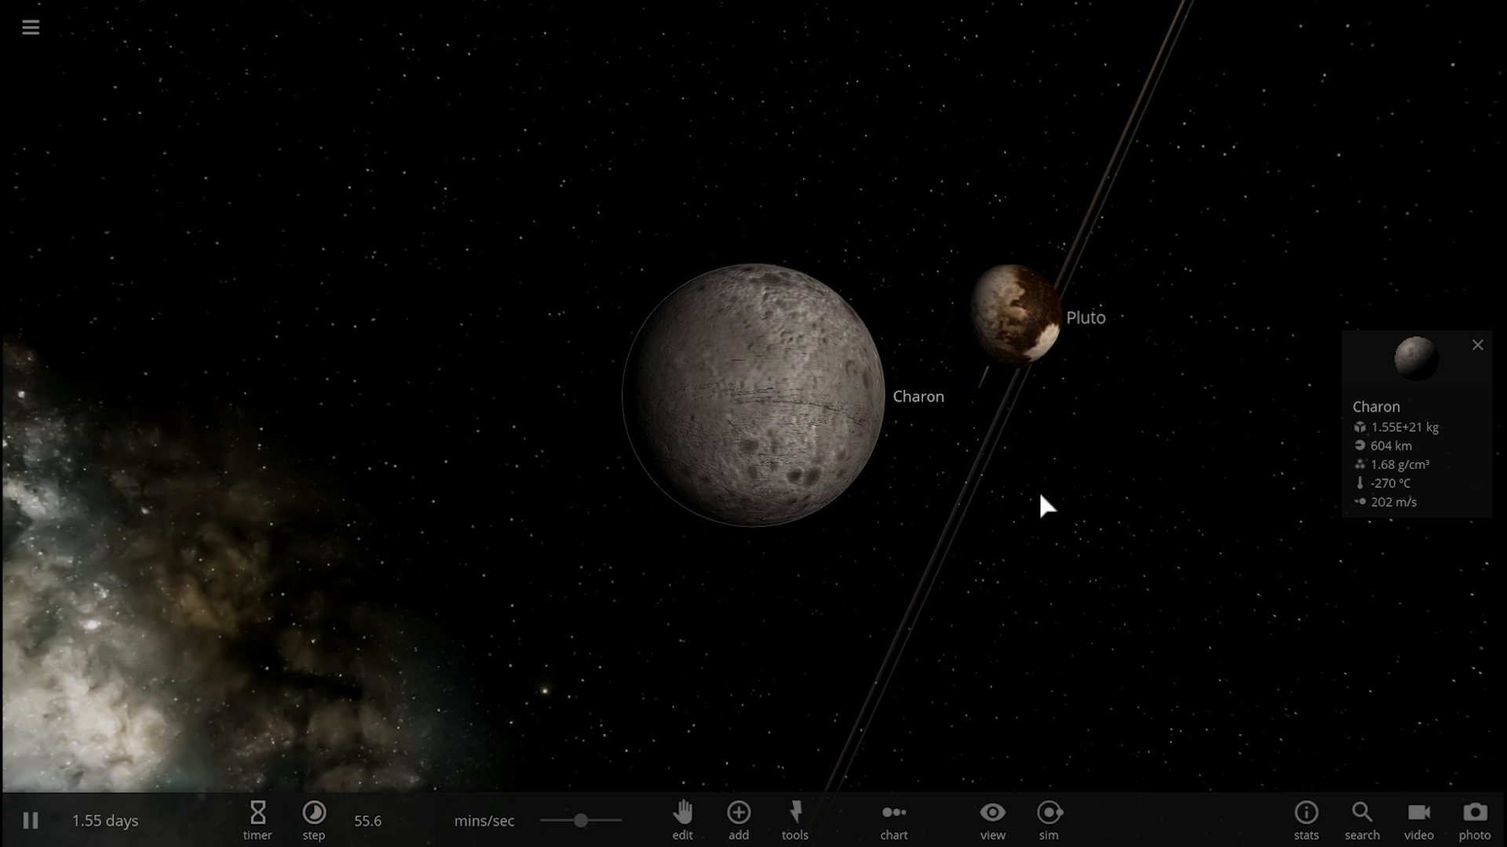
- Briefly pause and resume the simulation while viewing Charon and Pluto together
left_click_drag(1041, 486, 1059, 447)
key("space")
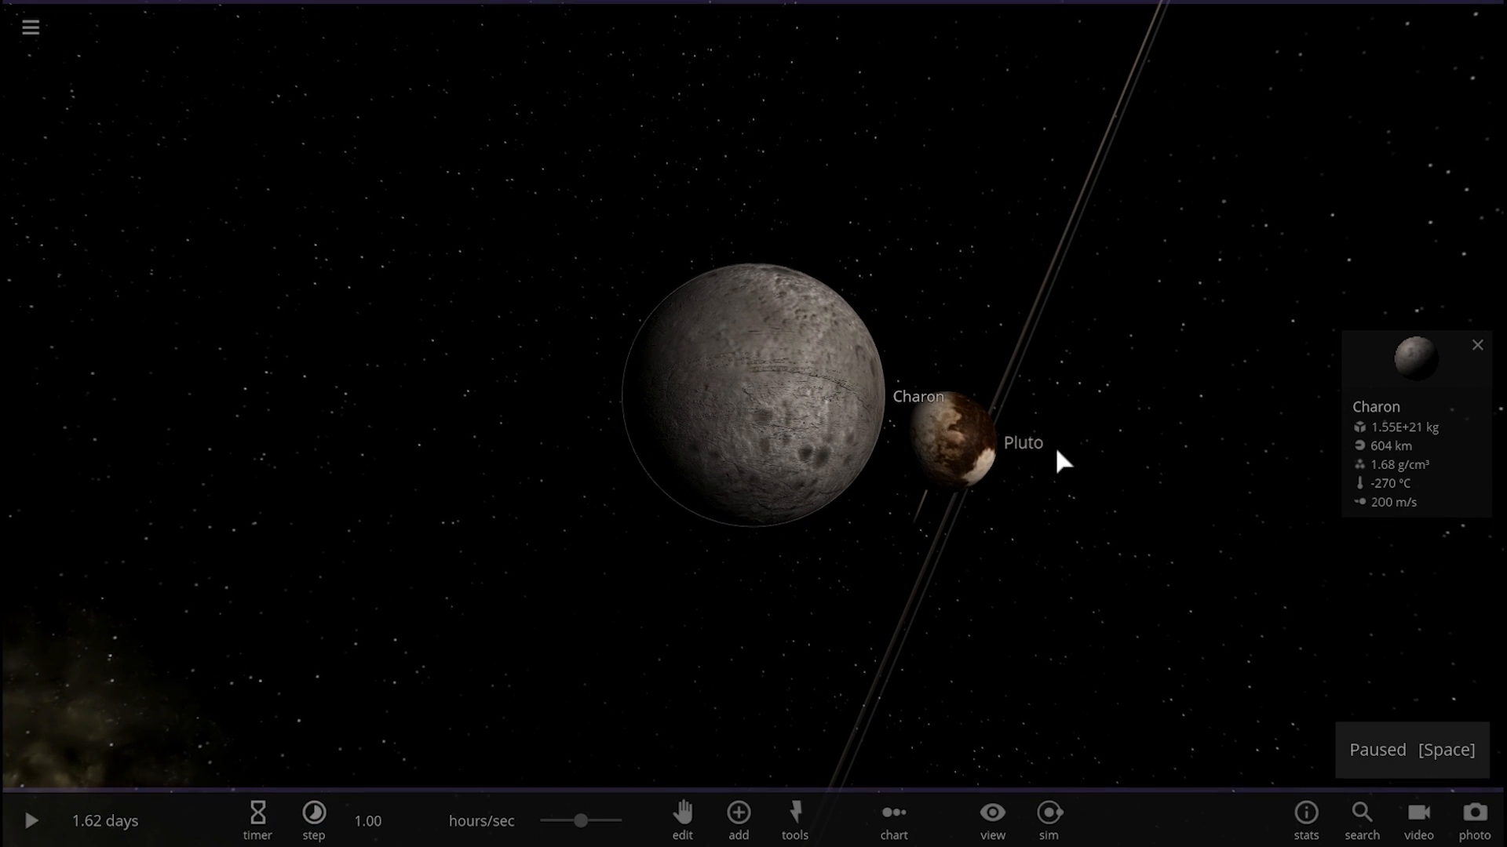
key("space")
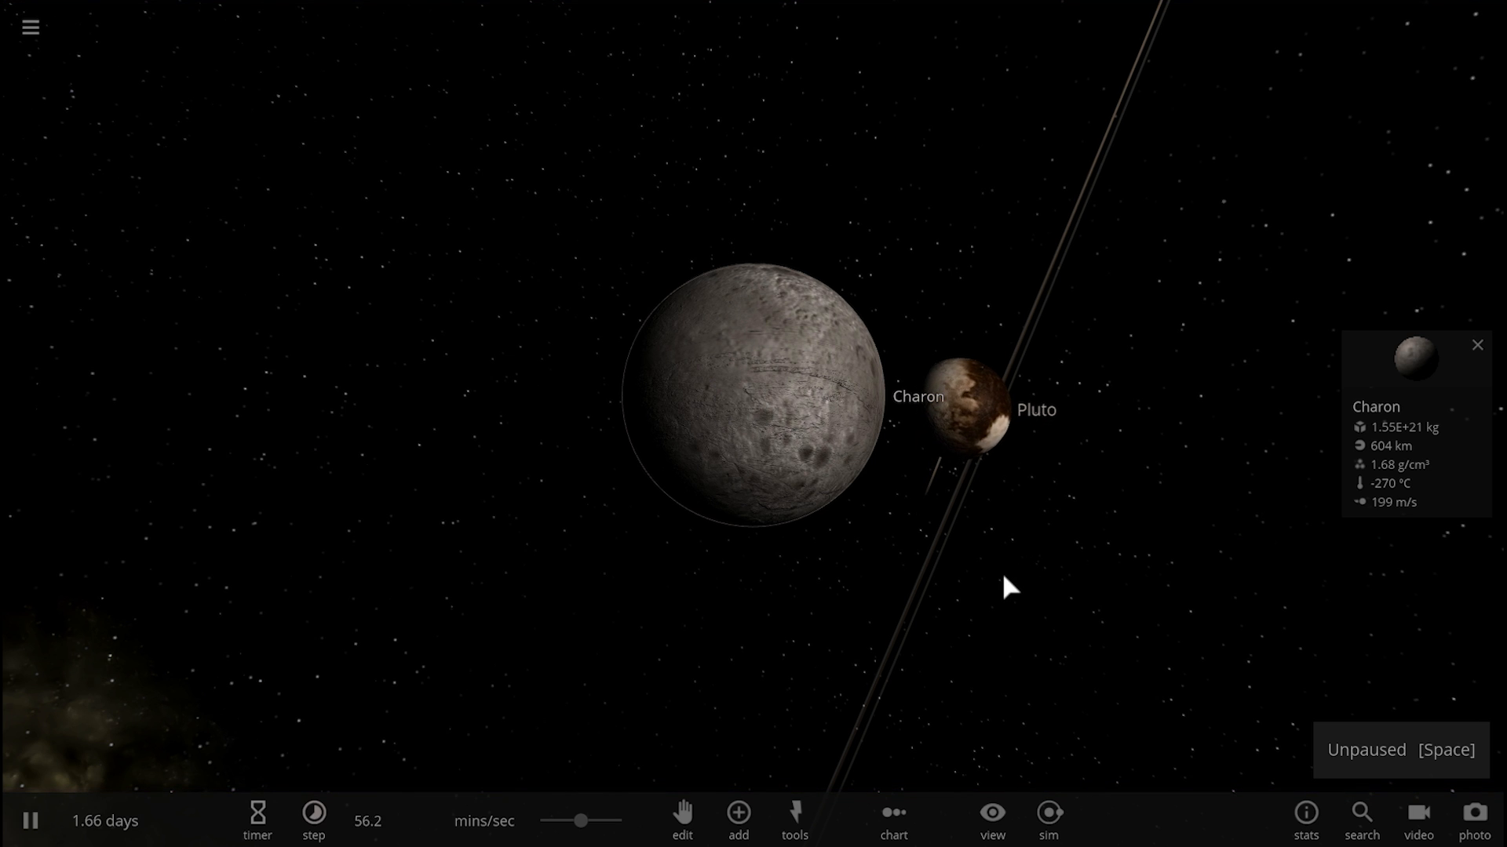
left_click_drag(1001, 569, 1019, 529)
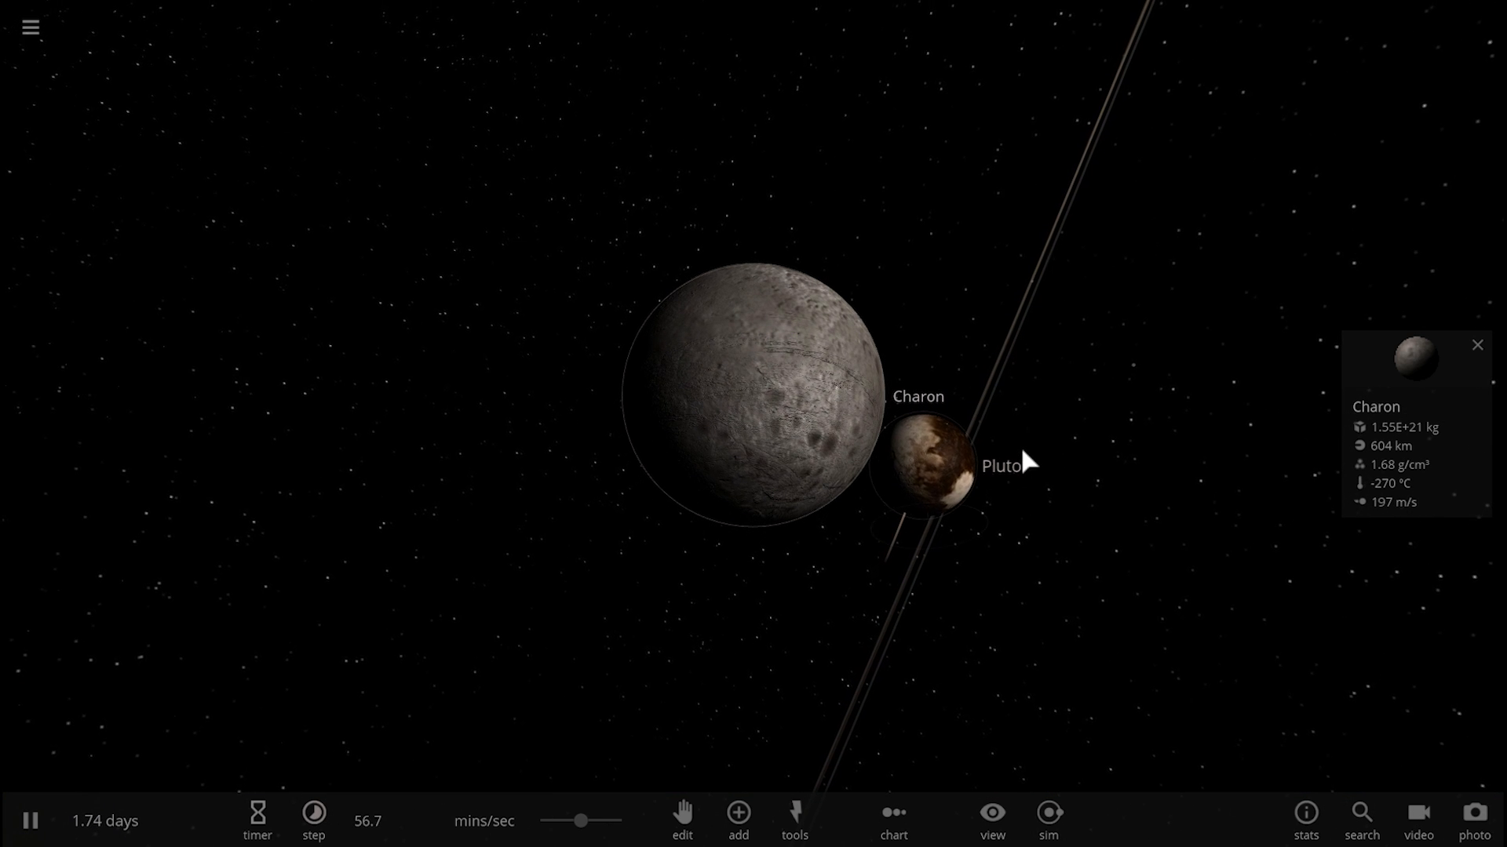
- Focus the camera on Pluto and orbit to view its cratered surface
double_click(965, 394)
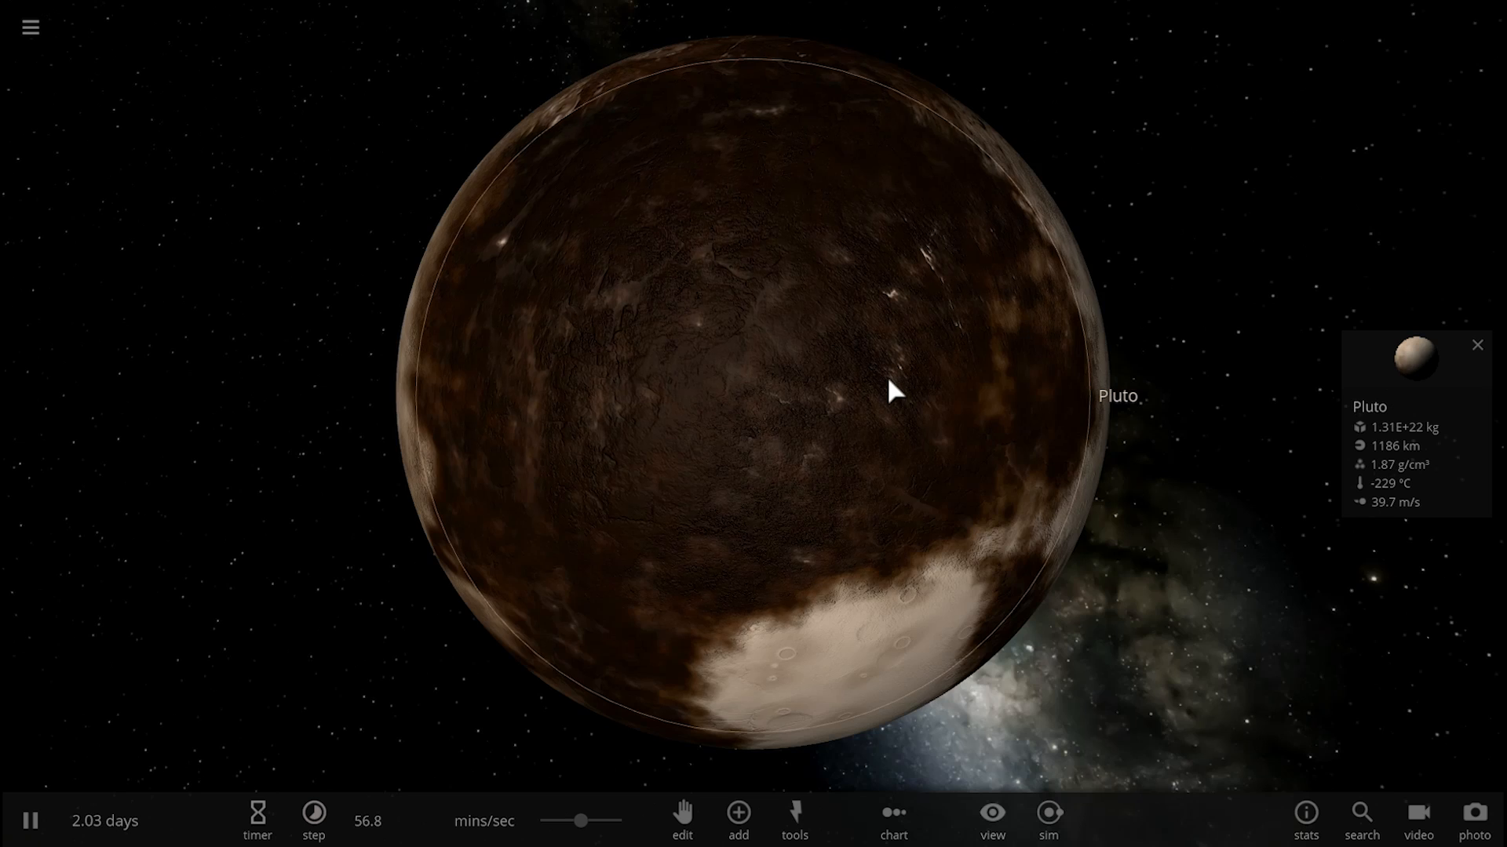
left_click_drag(886, 376, 946, 521)
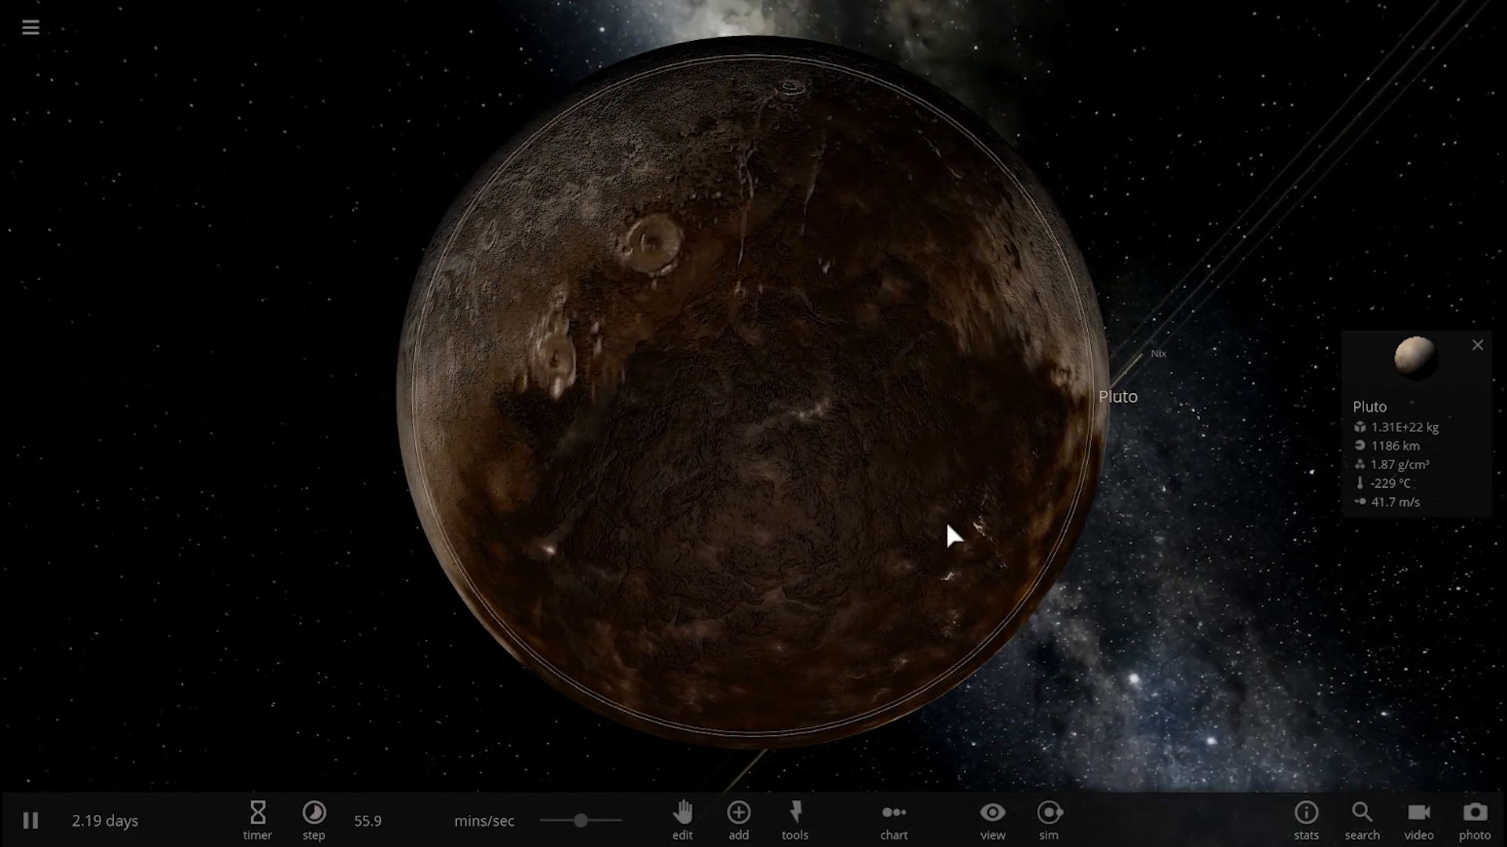
left_click_drag(946, 520, 919, 495)
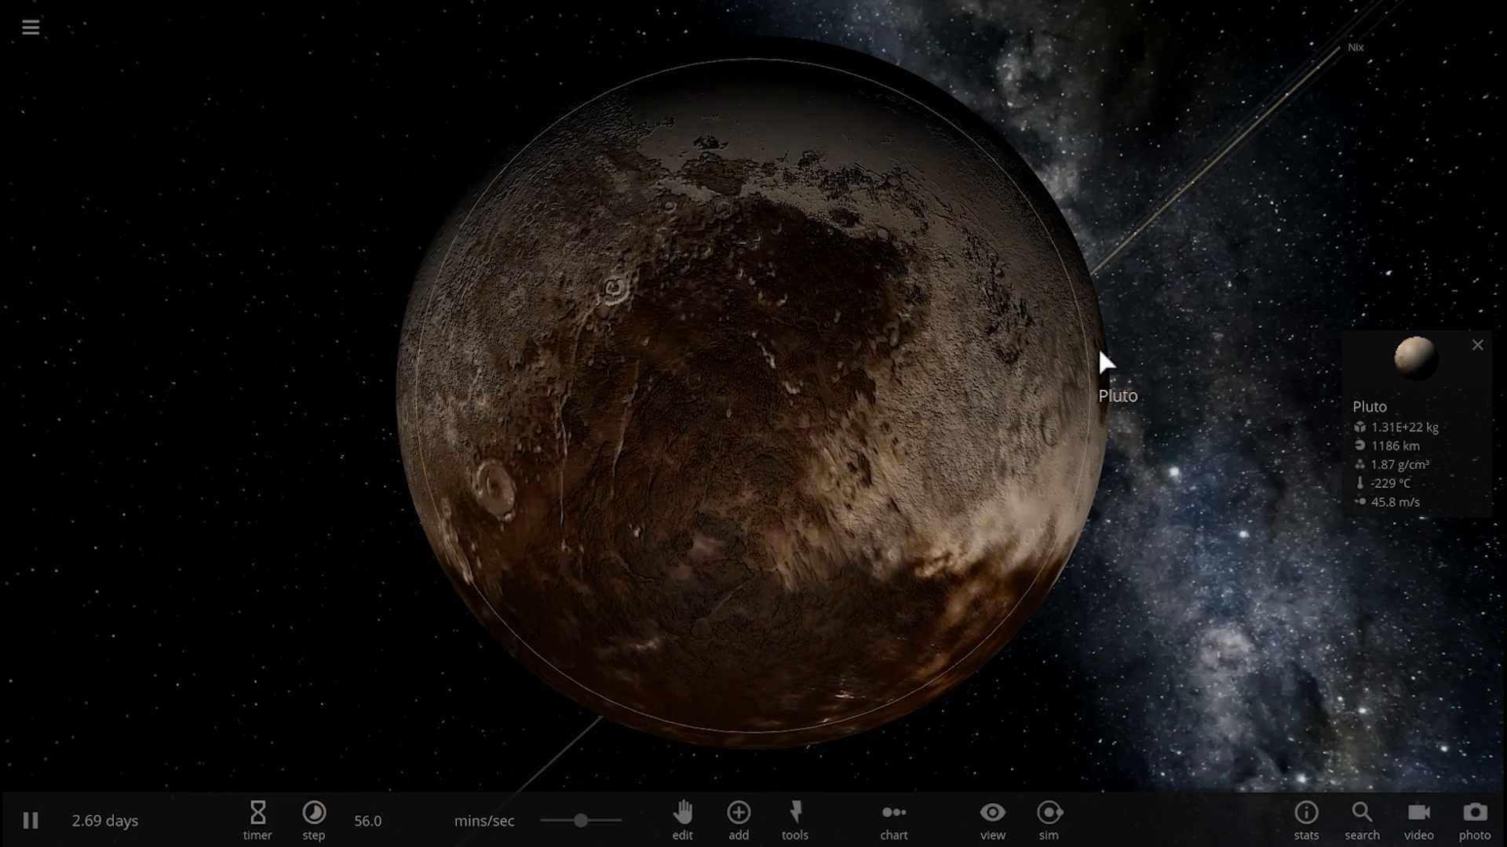
mouse_move(986, 507)
left_mouse_down()
mouse_move(1069, 458)
mouse_move(1145, 364)
left_mouse_up()
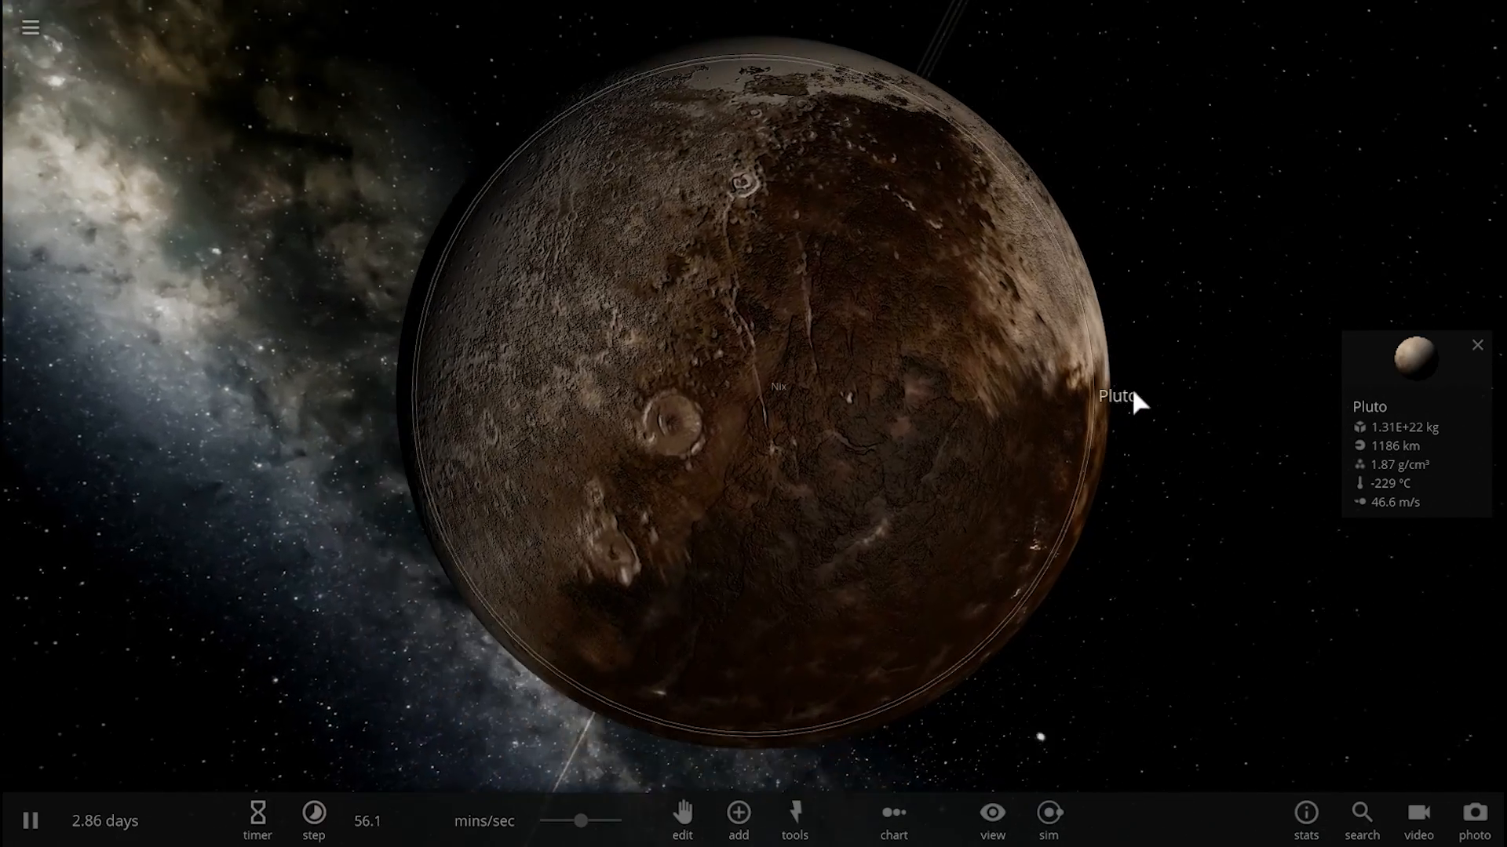
scroll(1145, 363, "down", 5)
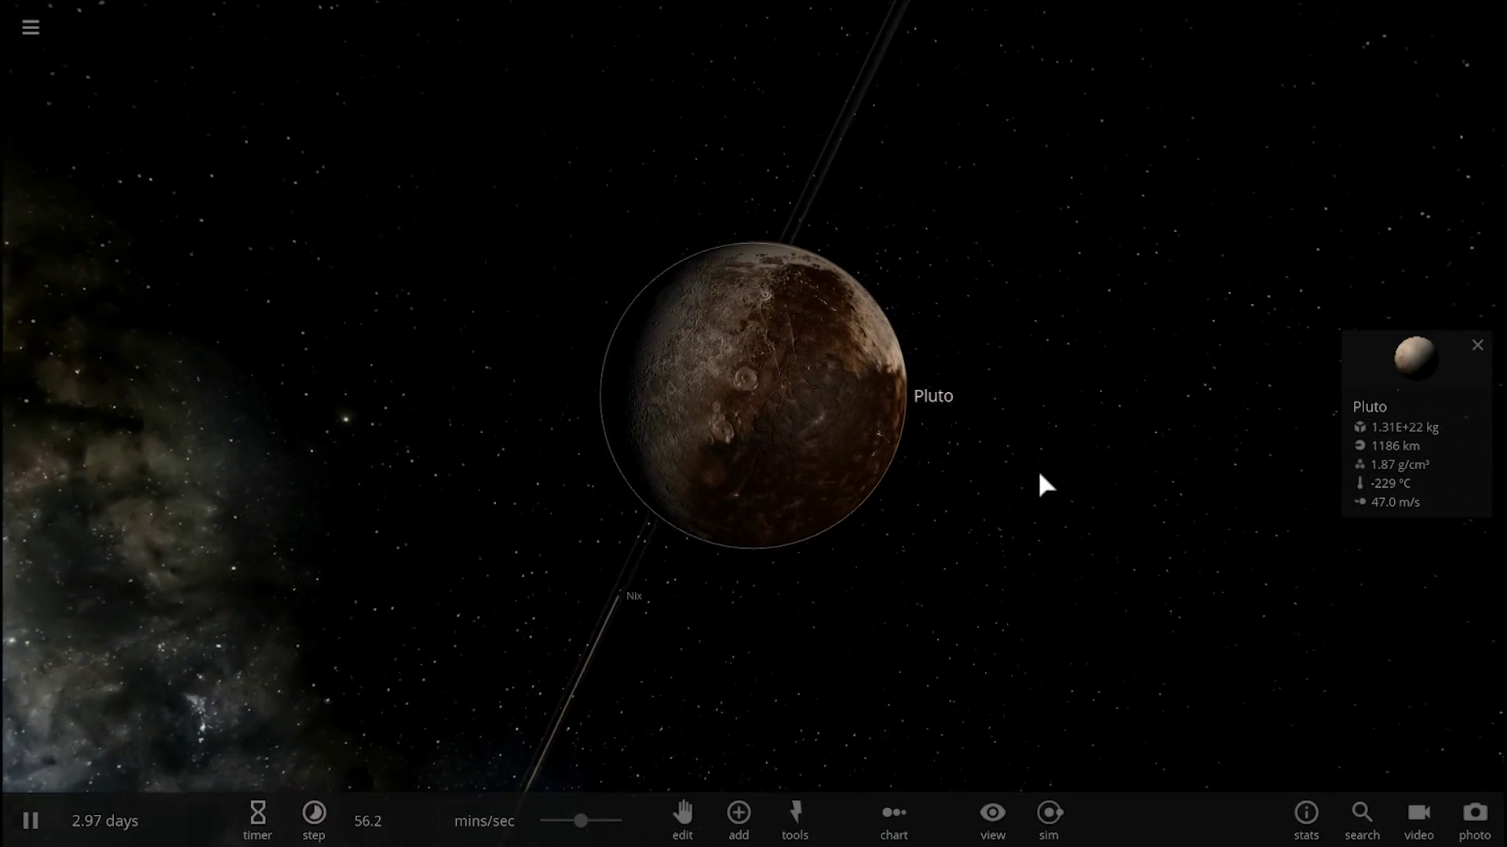
- Orbit further around Pluto until Charon comes into frame
left_click_drag(1037, 470, 1058, 453)
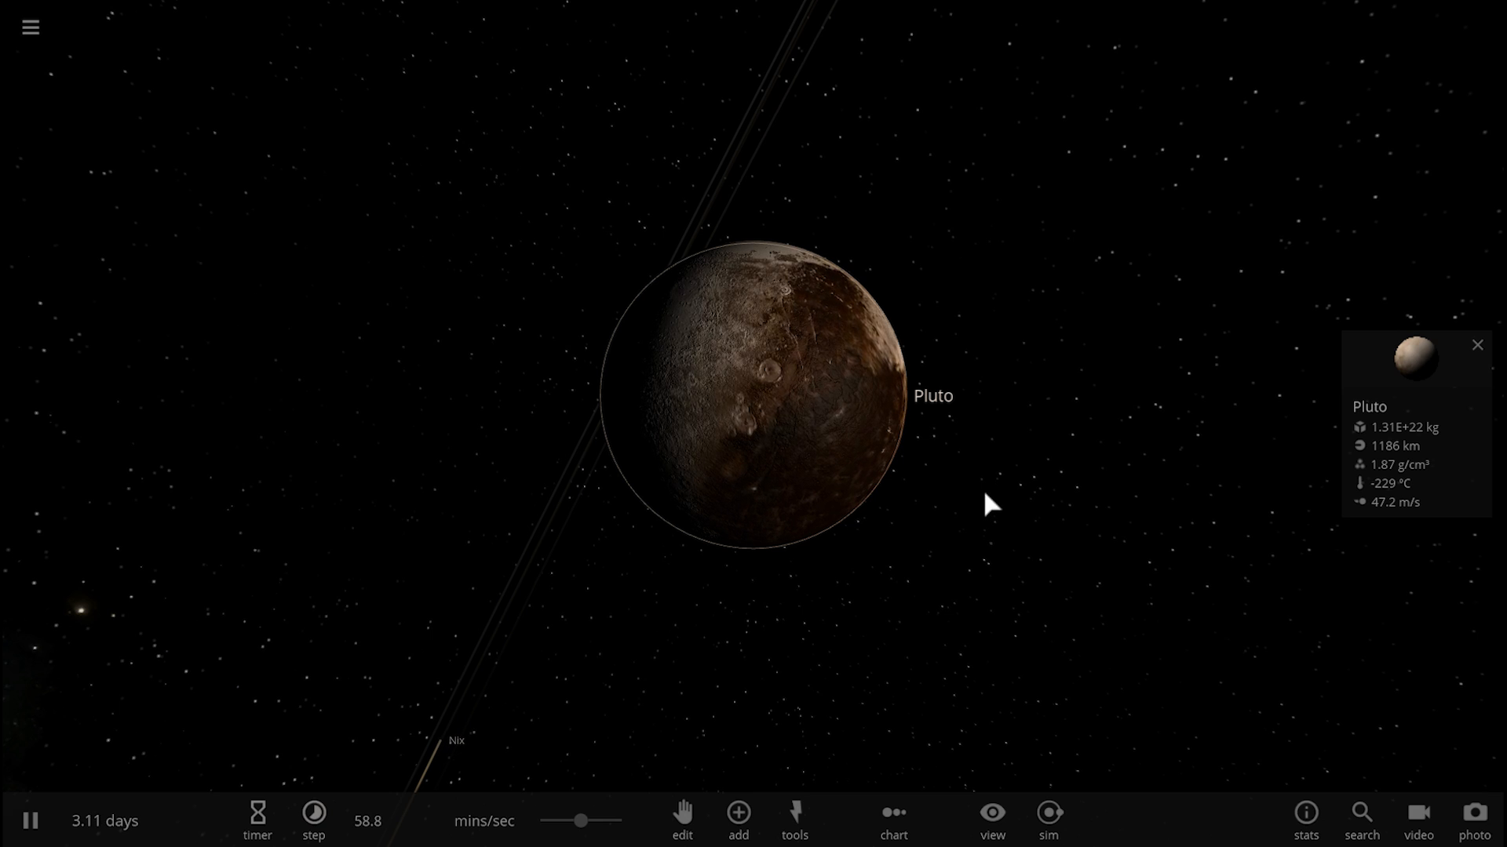
scroll(1011, 468, "up", 4)
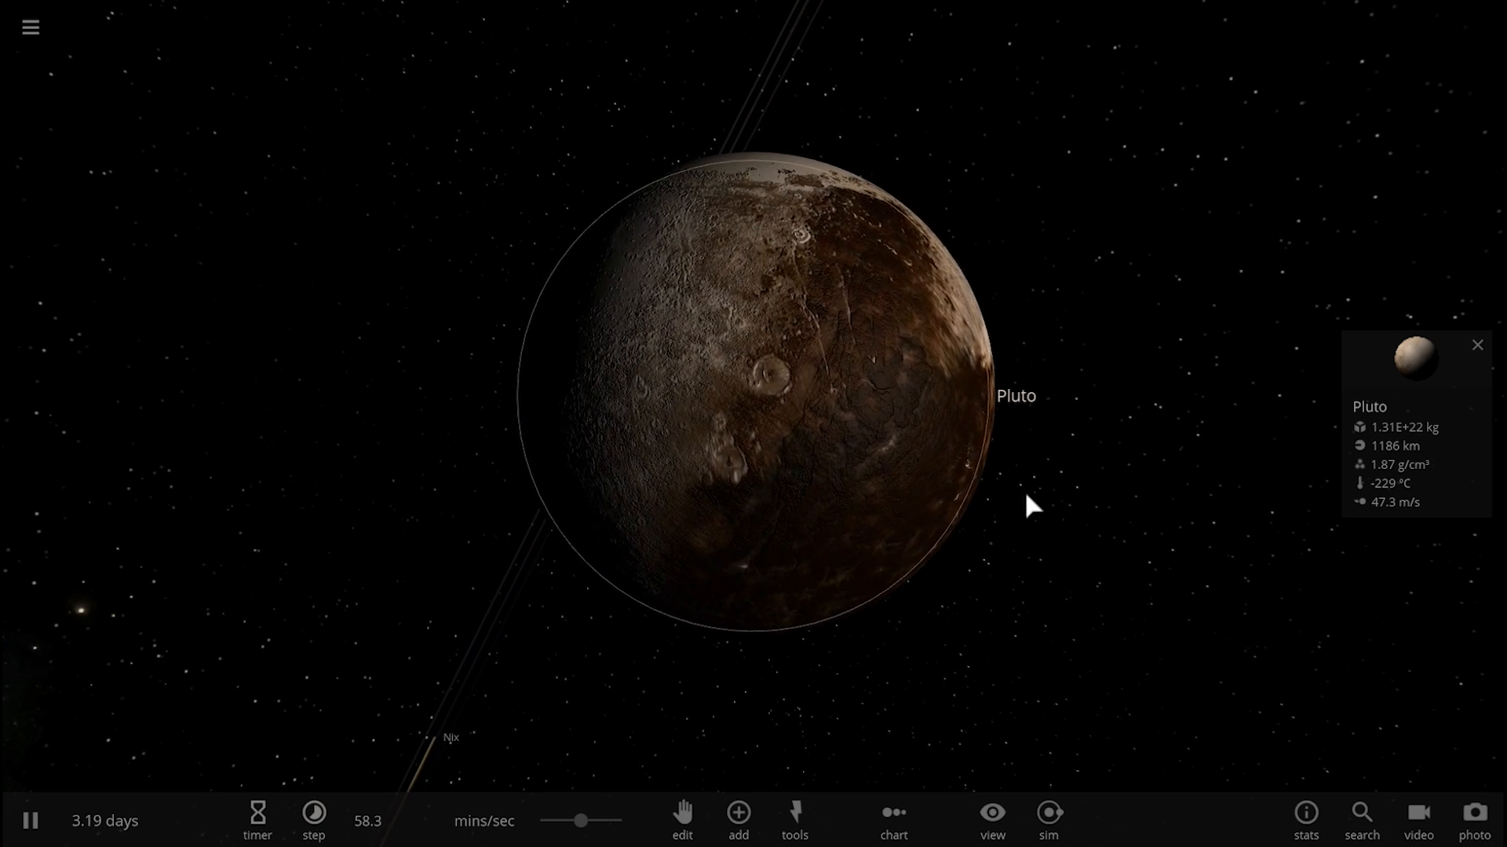
scroll(1024, 490, "up", 3)
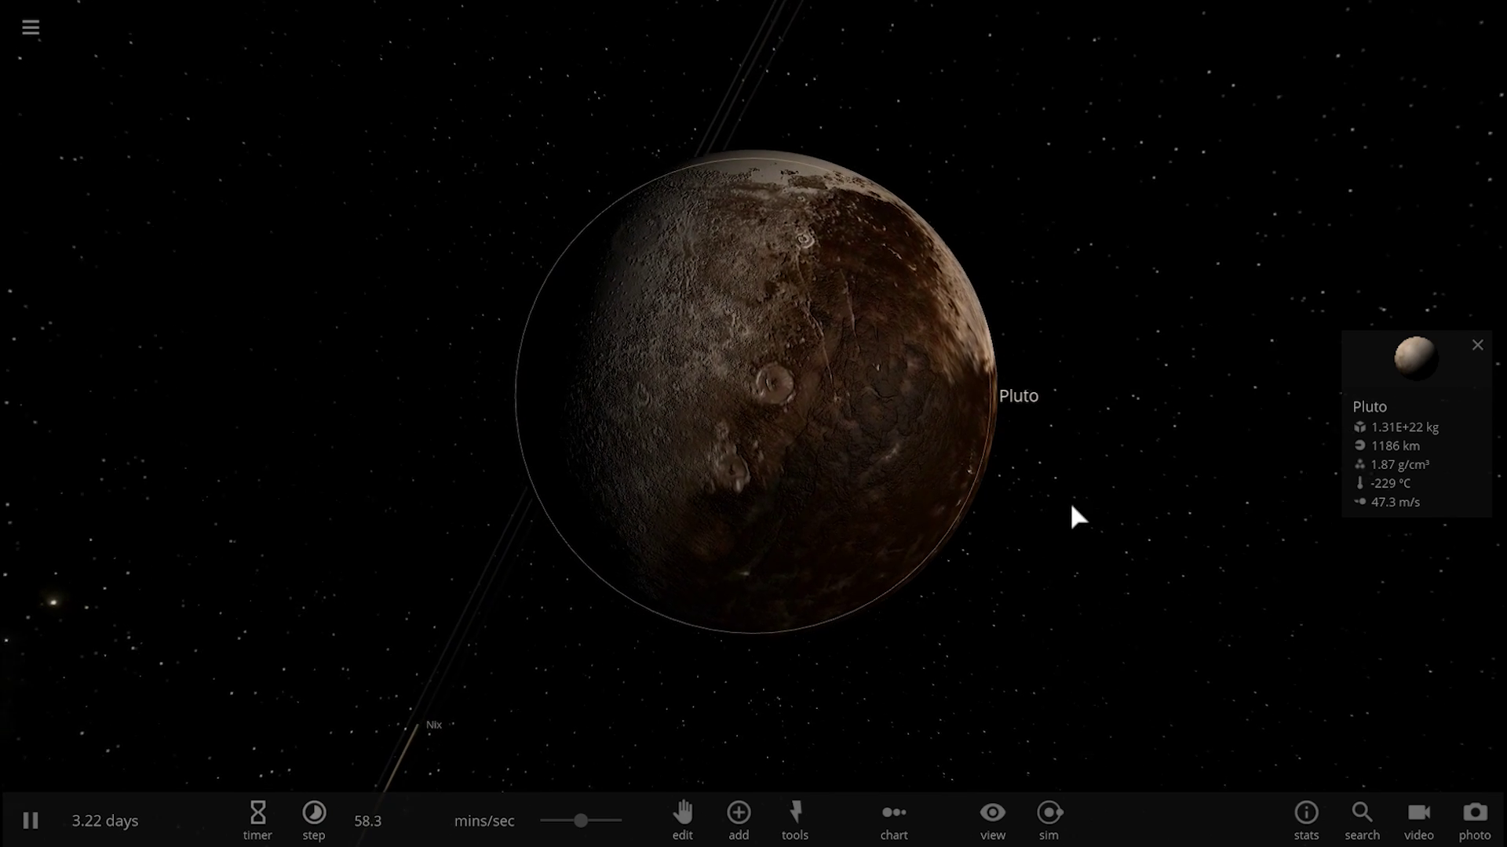
left_click_drag(1070, 502, 1096, 515)
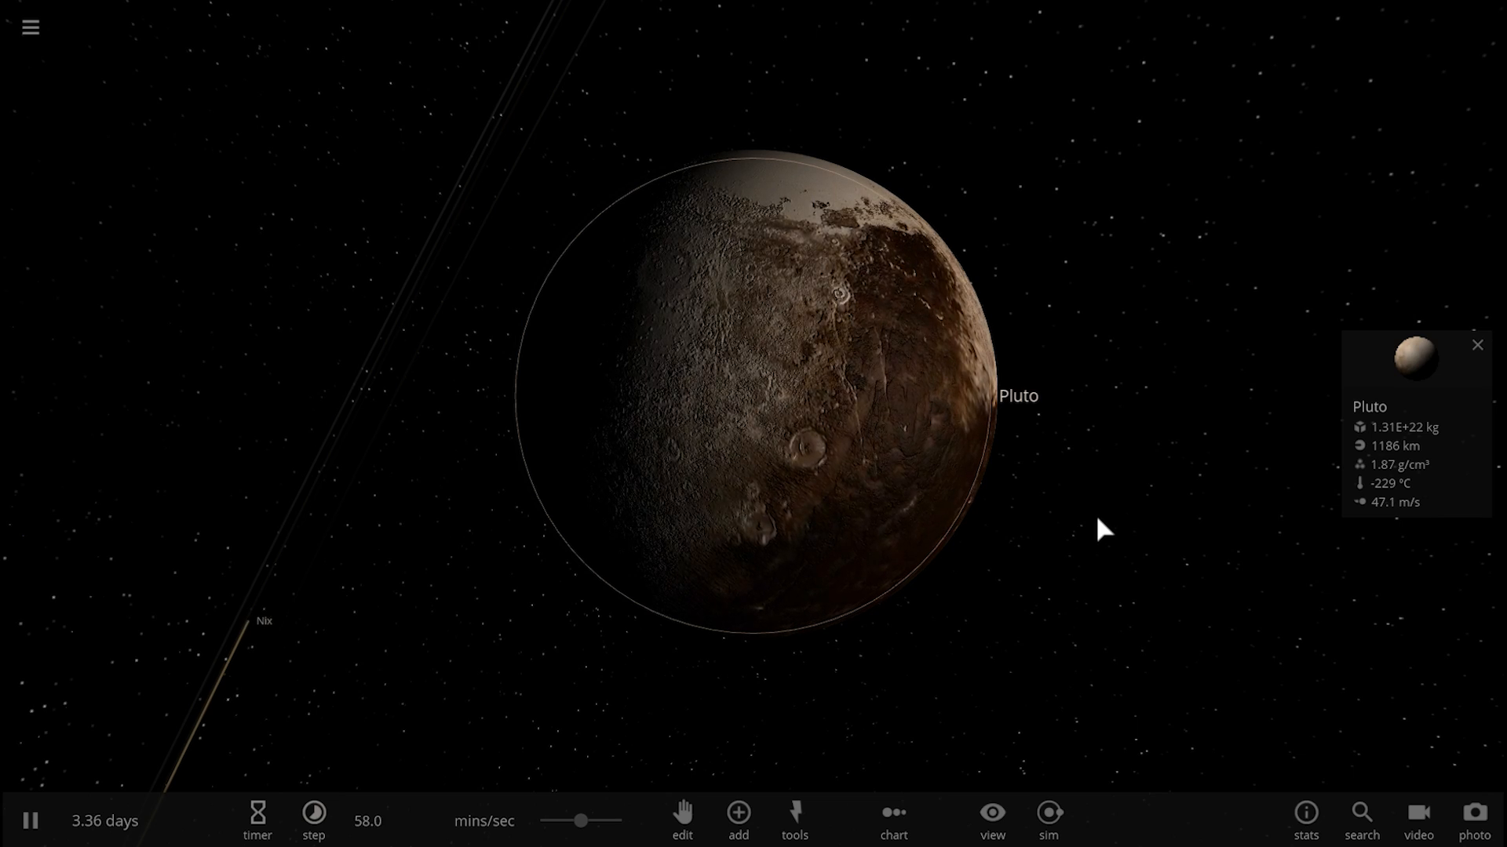
left_click_drag(880, 463, 117, 69)
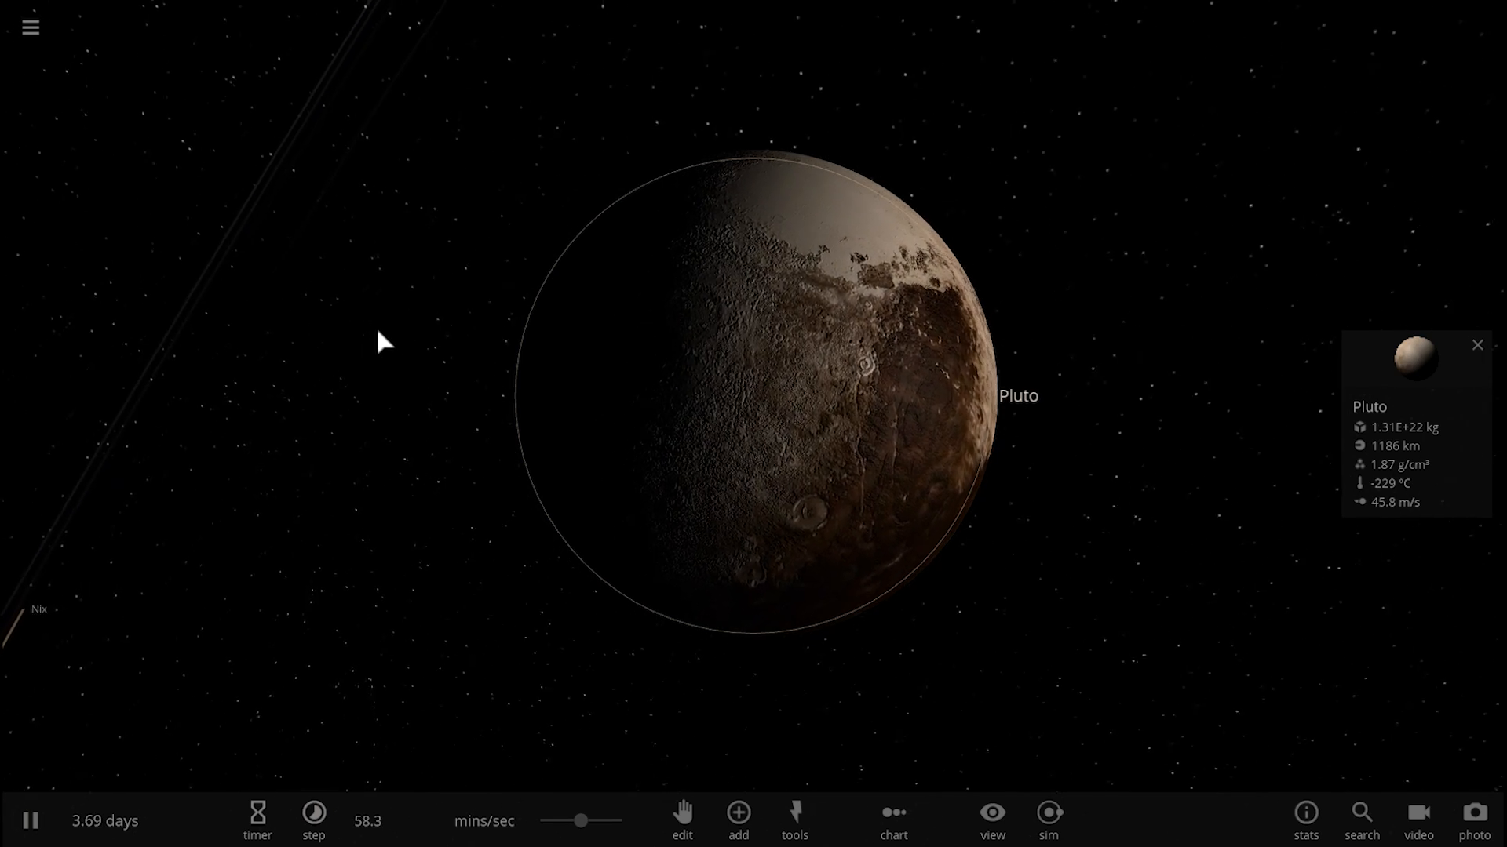
scroll(402, 335, "down", 5)
scroll(483, 394, "down", 5)
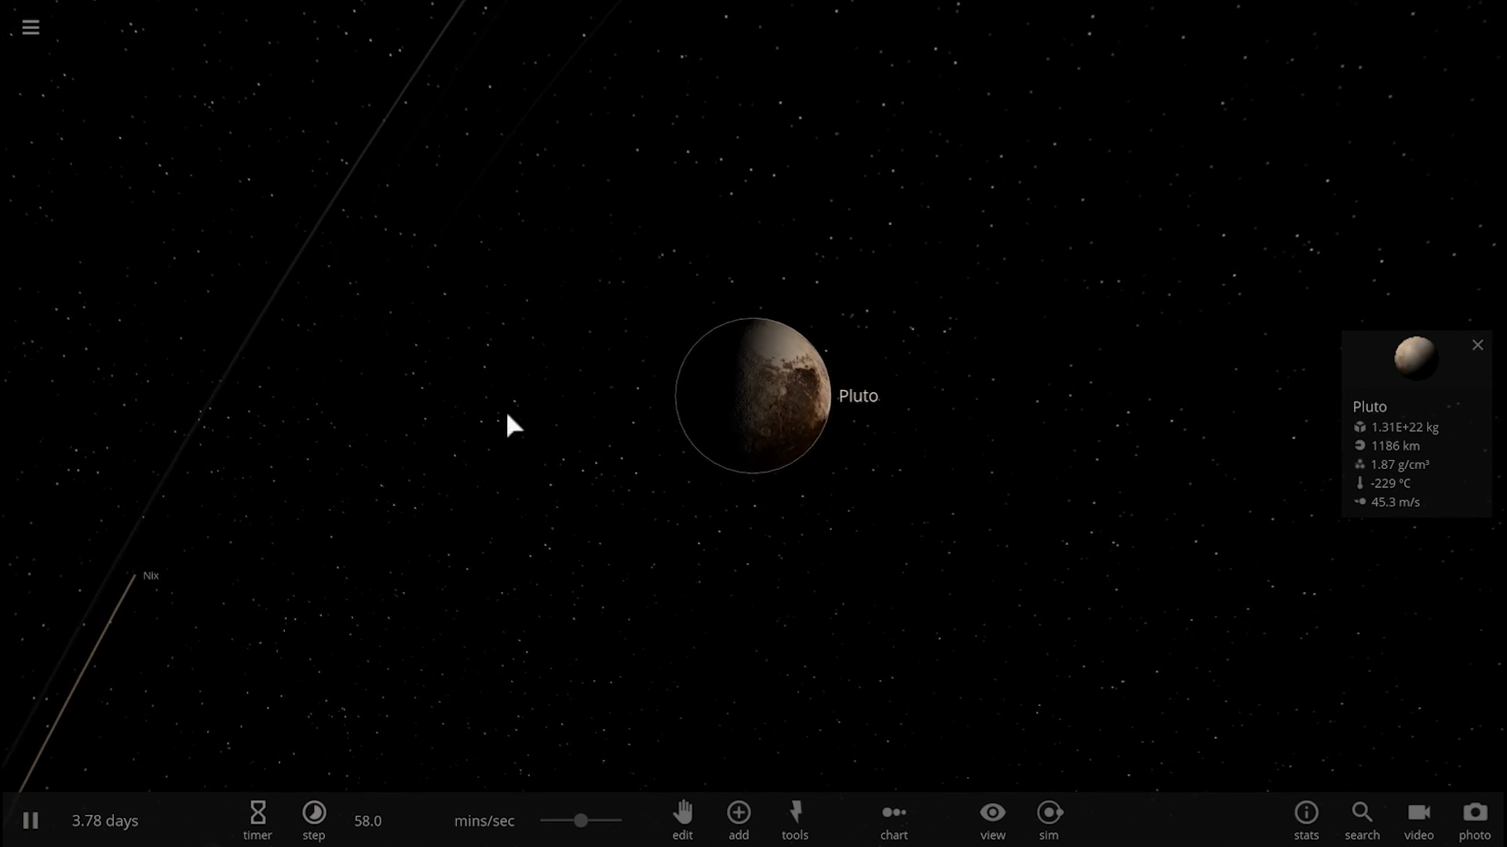
- Slow the simulation step rate and bring up the interaction tools
left_click(313, 818)
left_click_drag(579, 821, 556, 821)
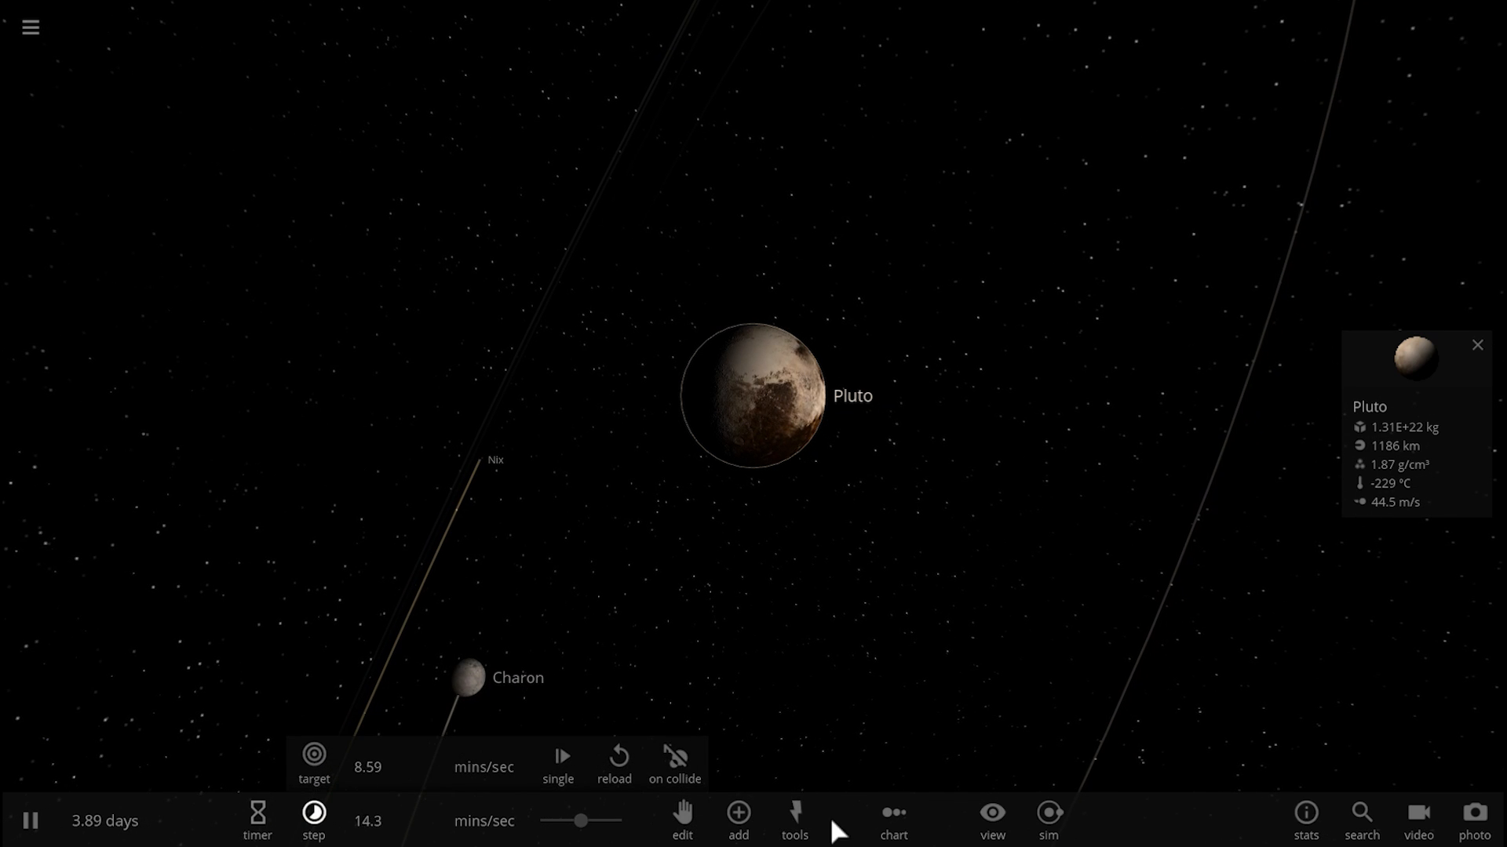
left_click(809, 824)
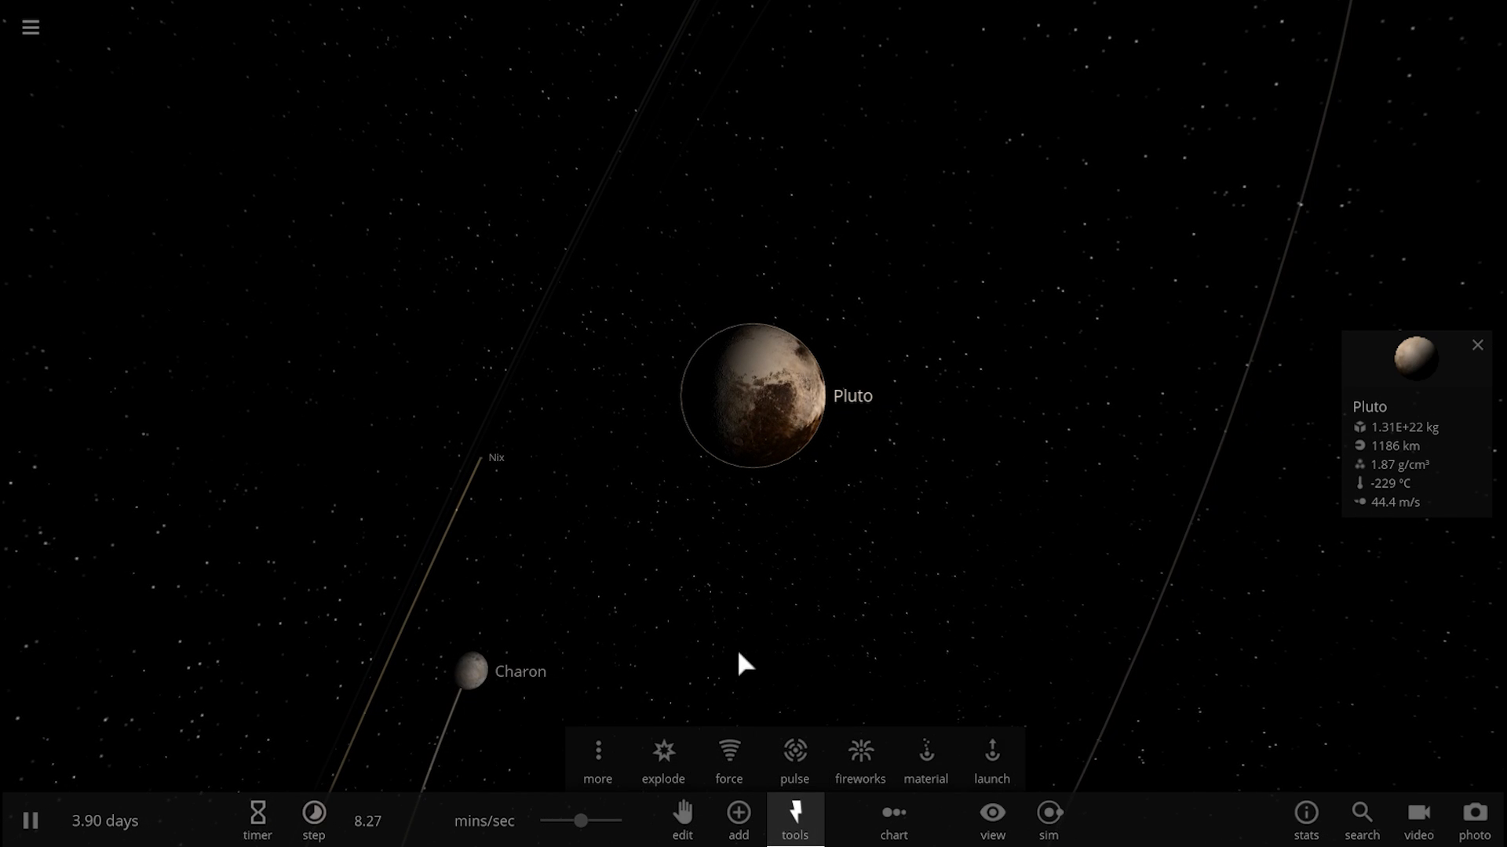
left_click_drag(737, 648, 701, 640)
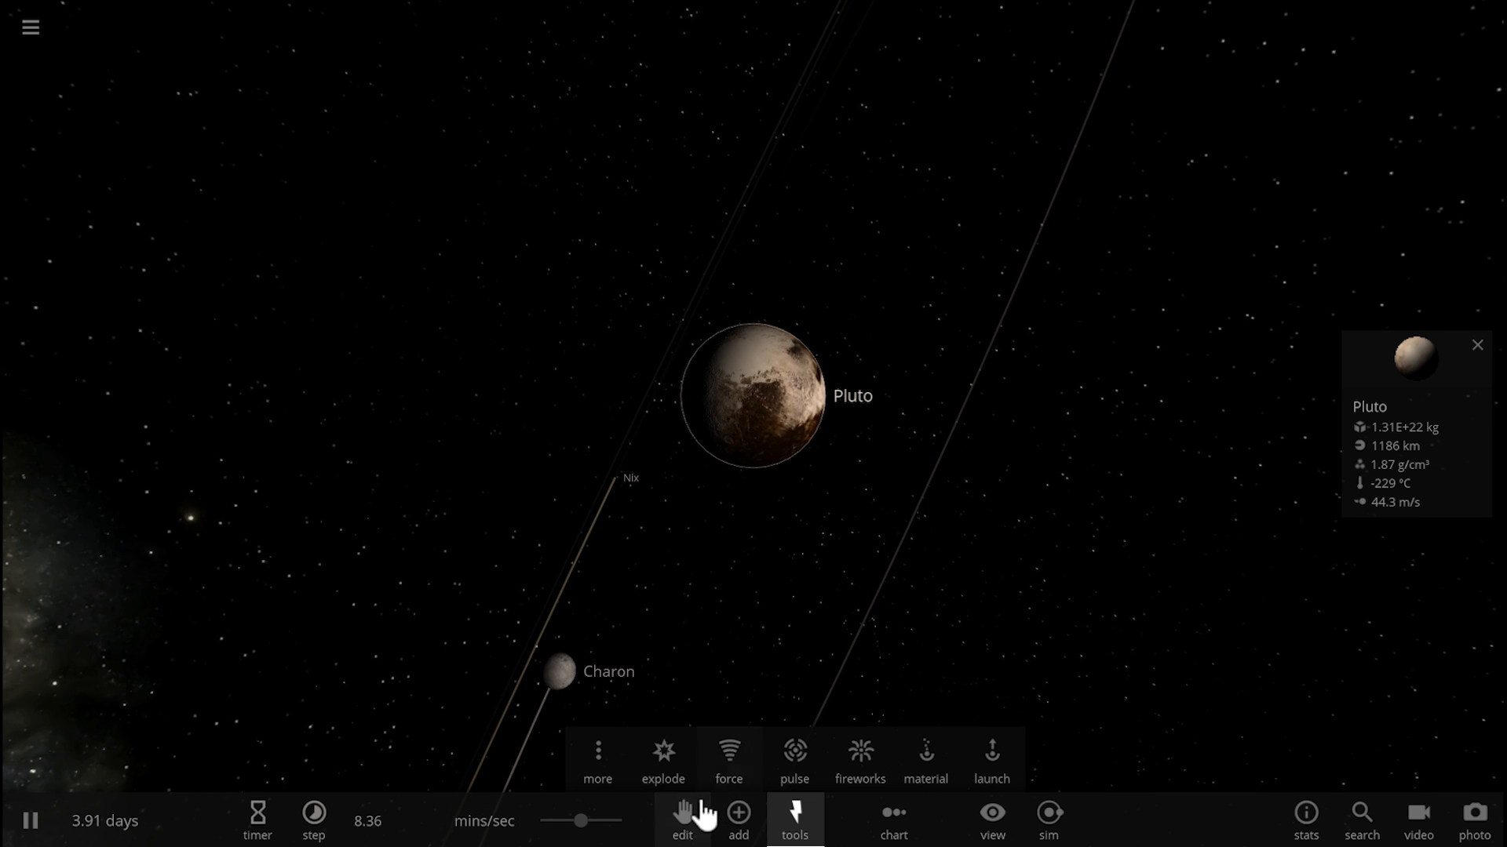
- Explode Pluto, then focus the camera on Charon
left_click(763, 414)
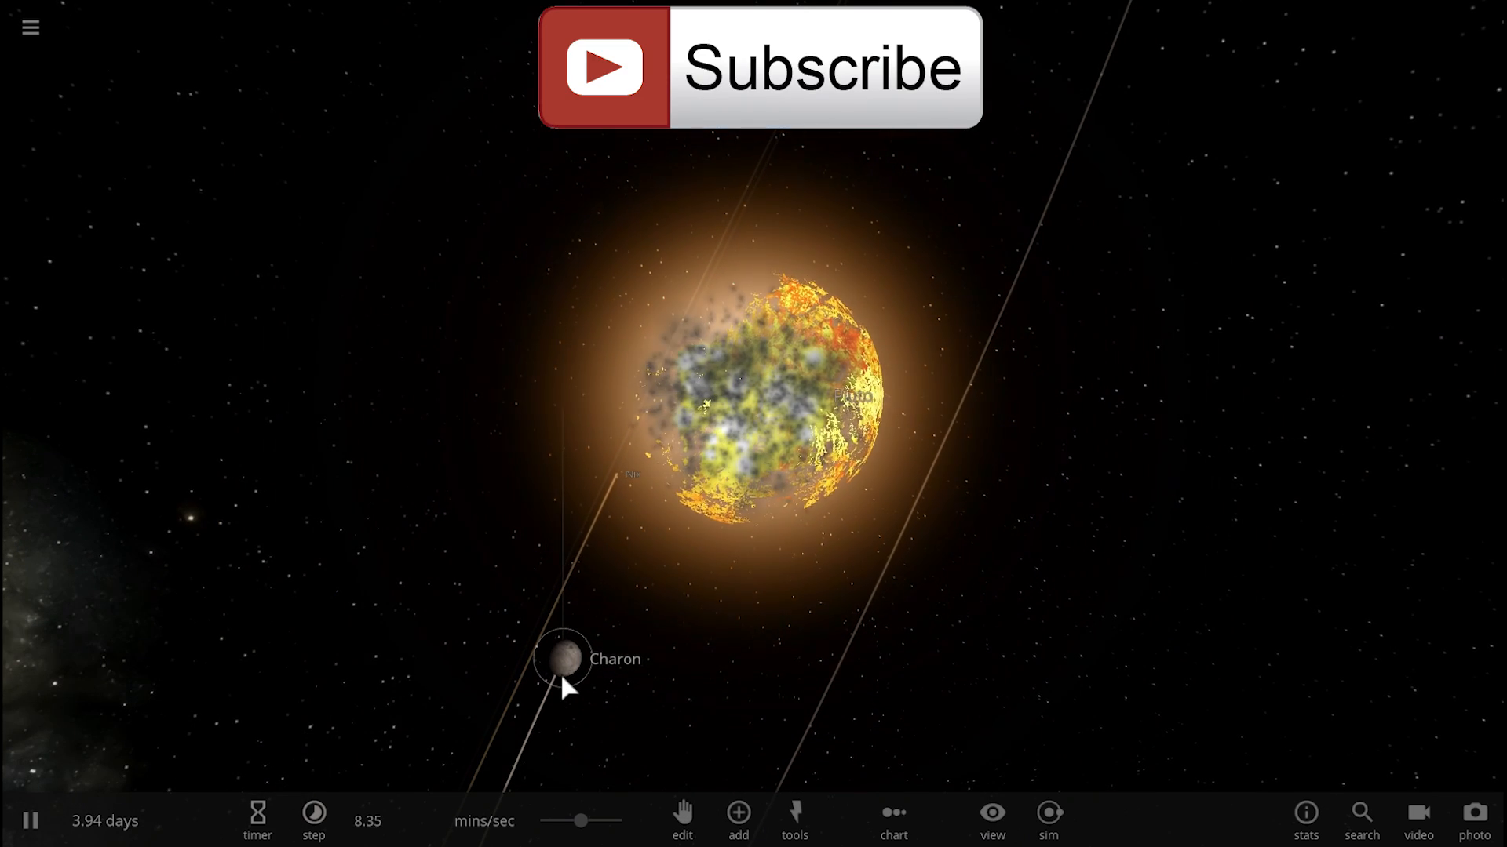
double_click(562, 661)
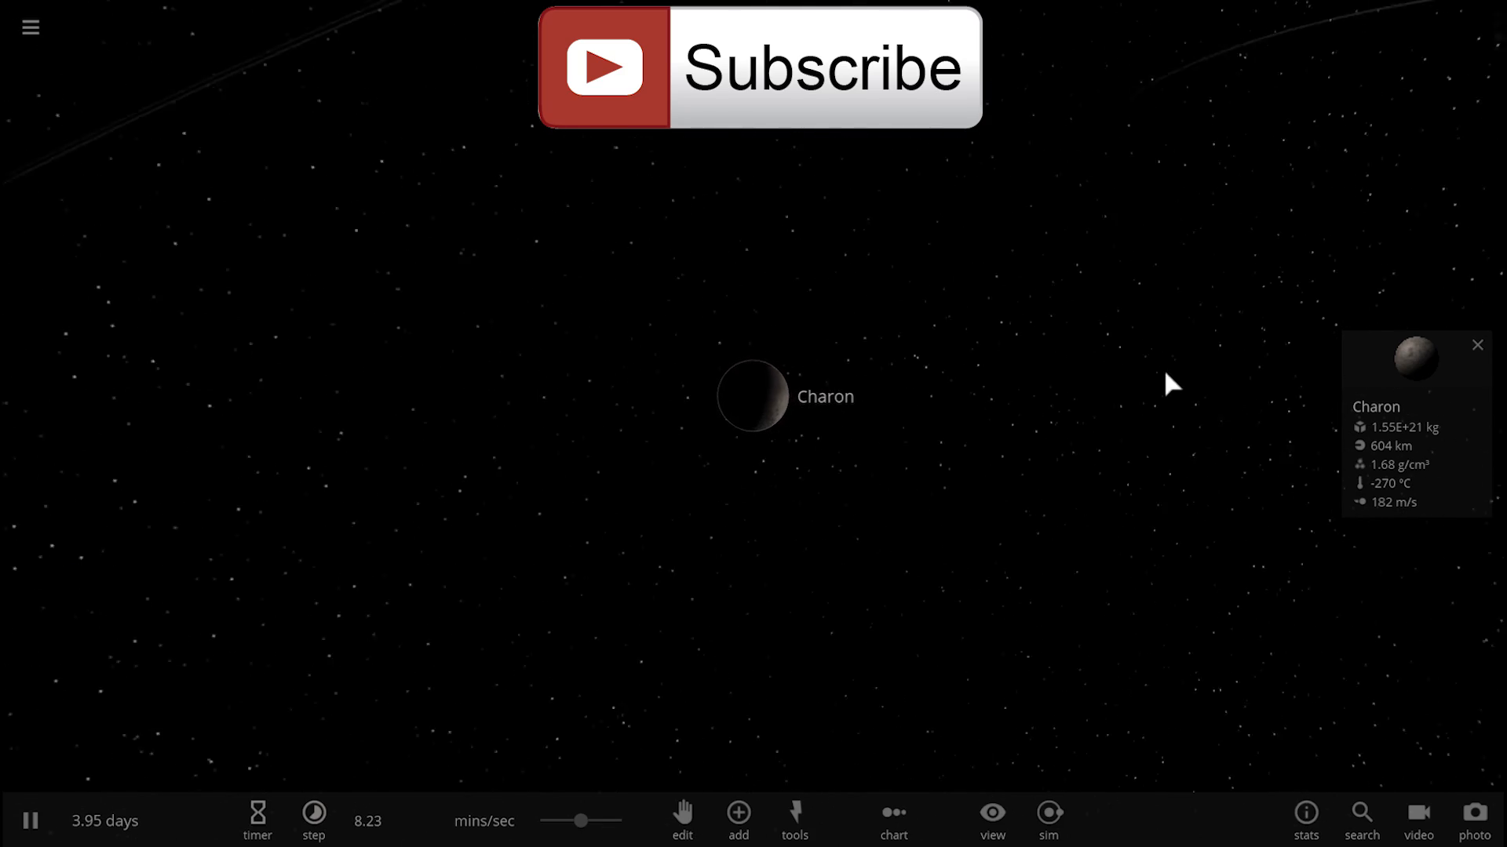